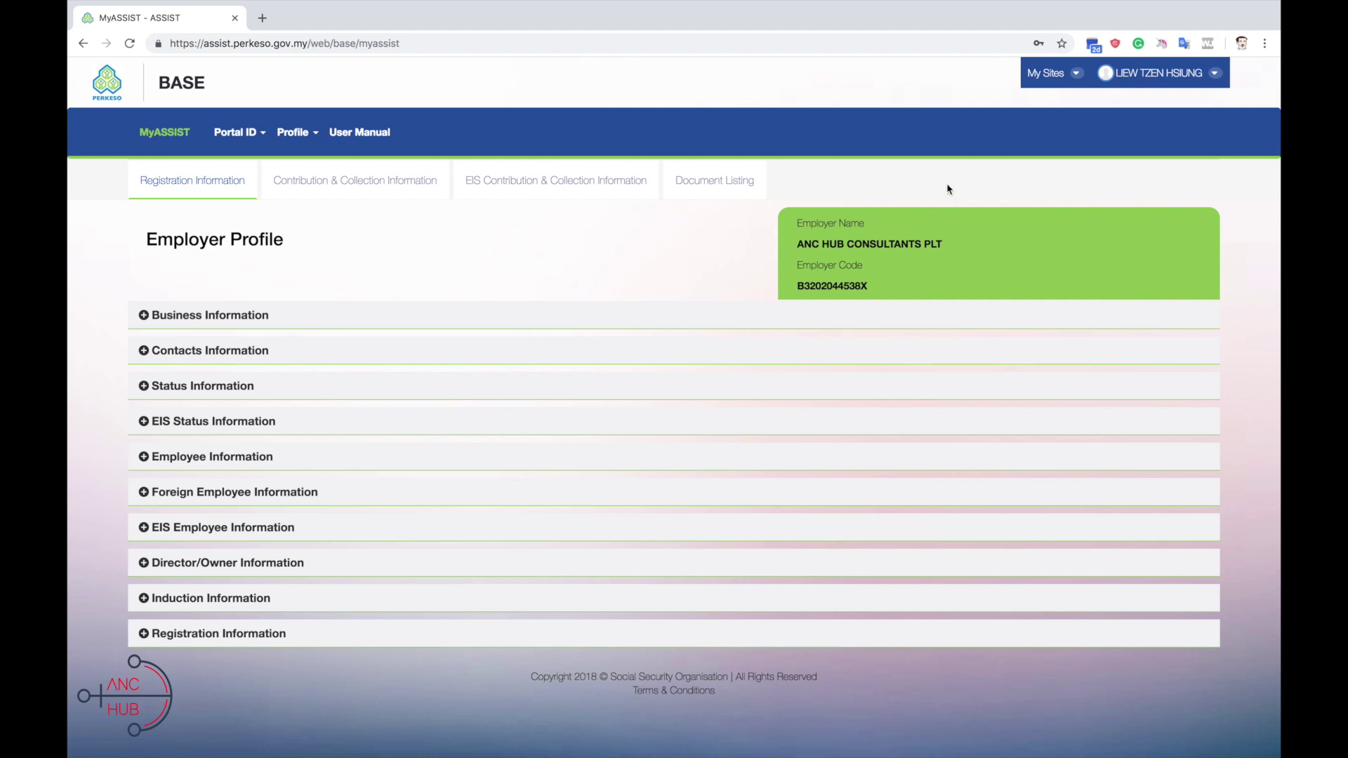
# Step: Switch to the SOCSO Contribution site from My Sites, then return to the BASE site
pyautogui.click(1062, 80)
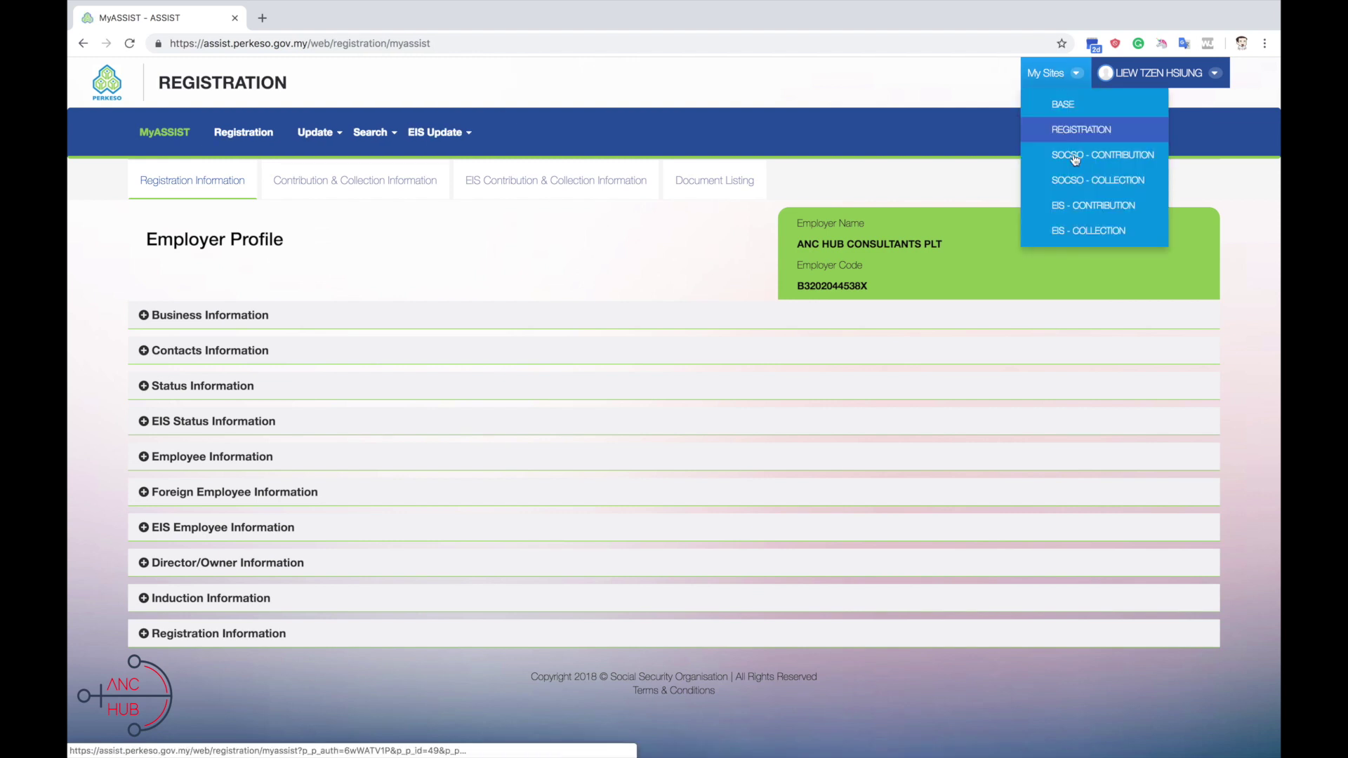
pyautogui.click(1084, 191)
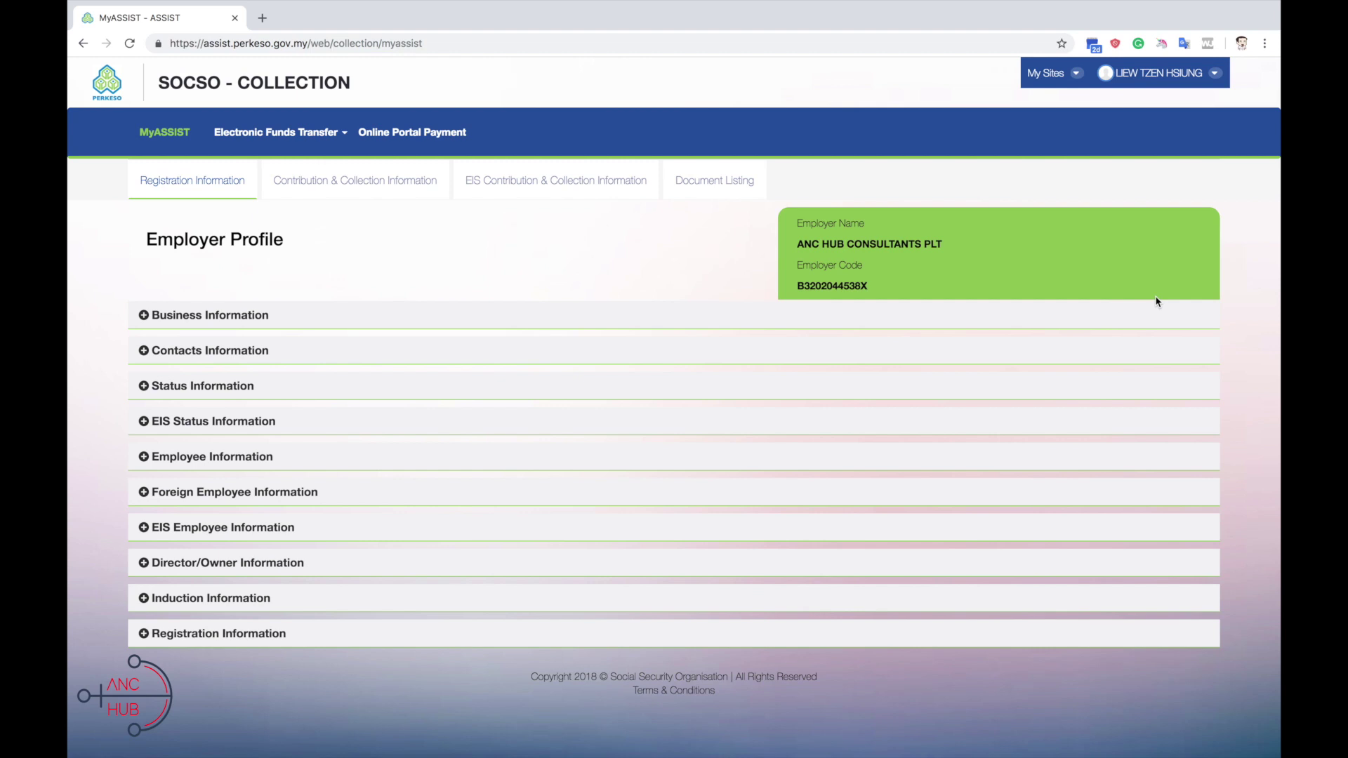
pyautogui.click(1070, 75)
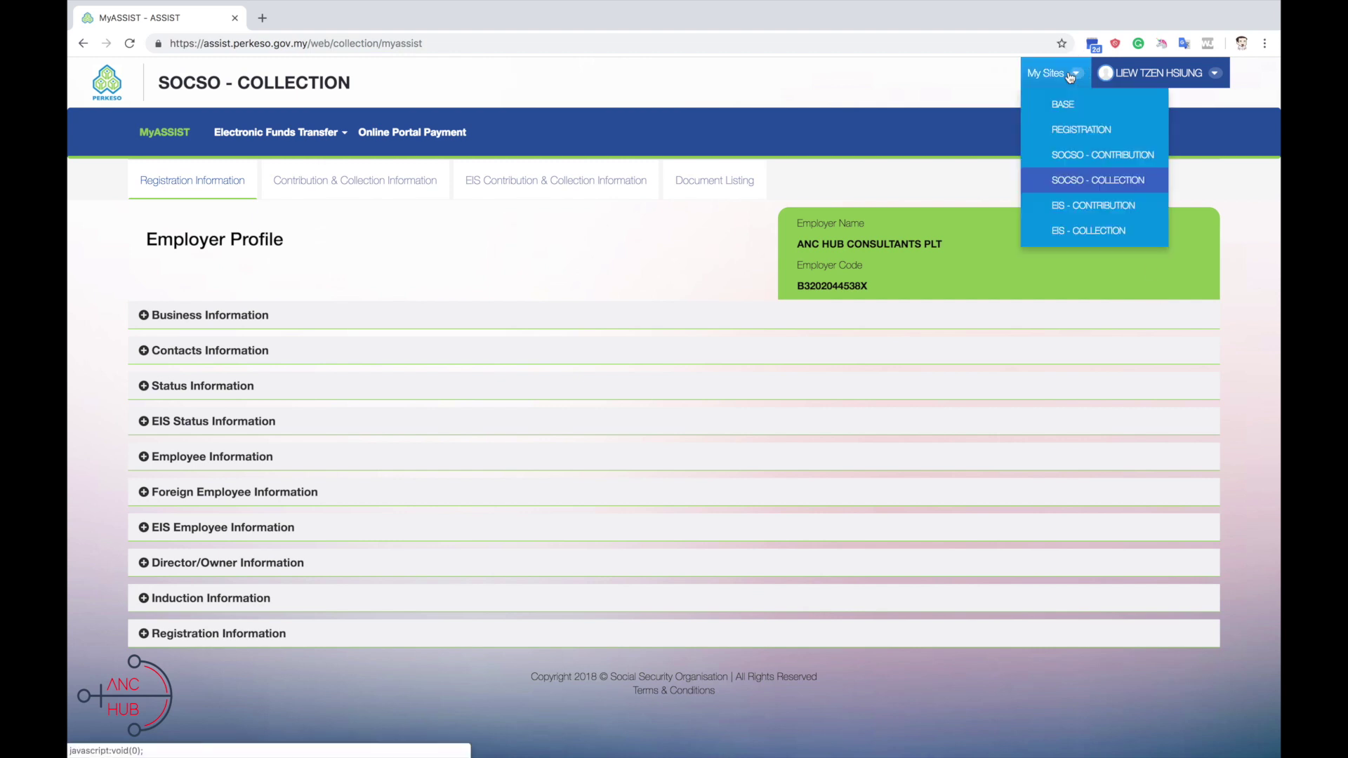
pyautogui.click(1052, 106)
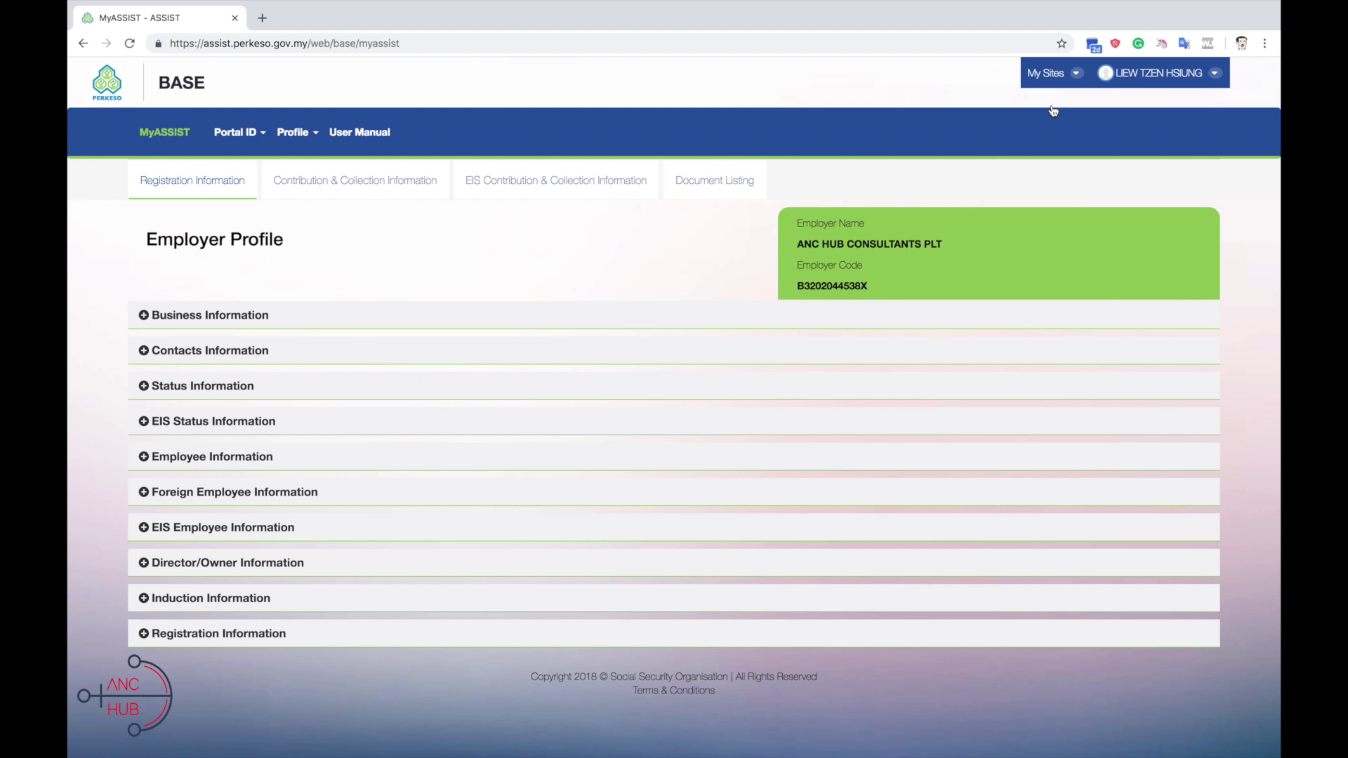
# Step: View the Contribution tab, return to Registration Information, and expand Foreign Employee Information
pyautogui.click(323, 188)
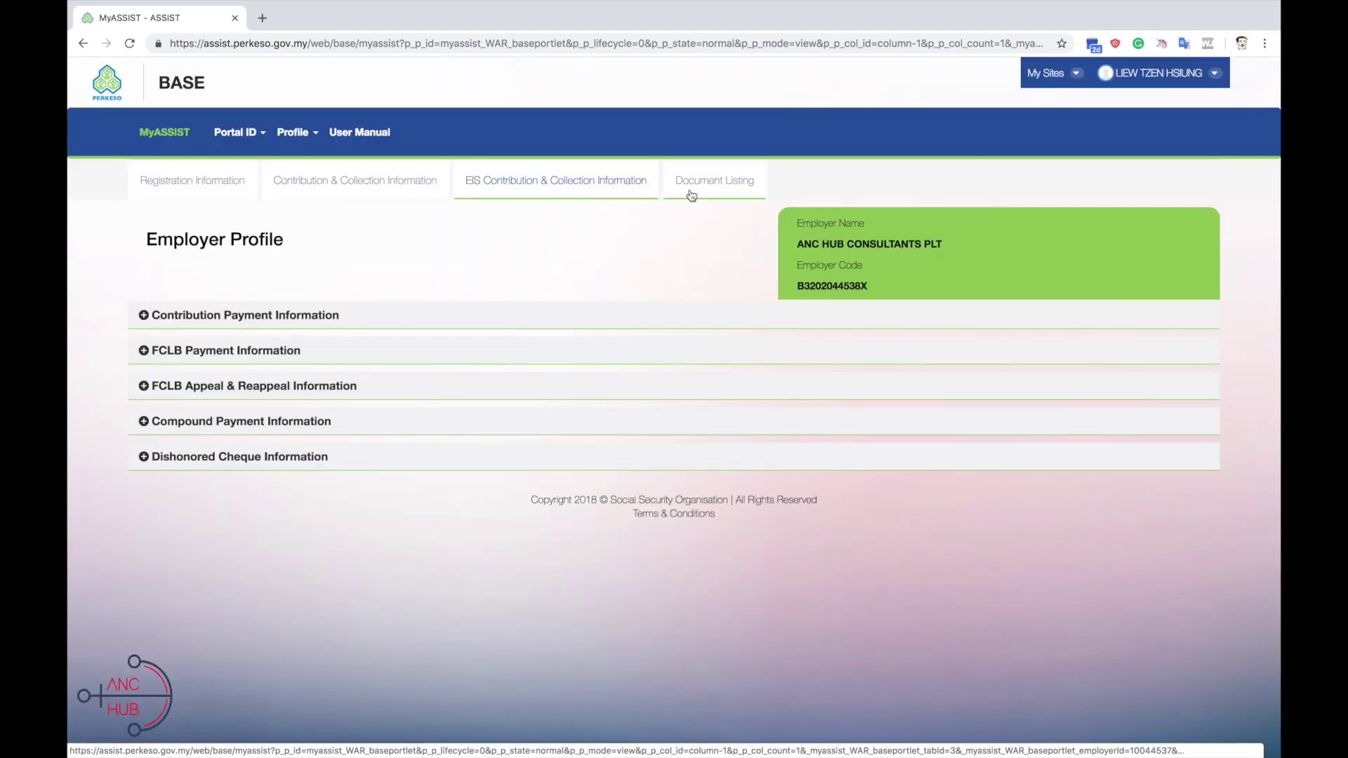
pyautogui.click(242, 193)
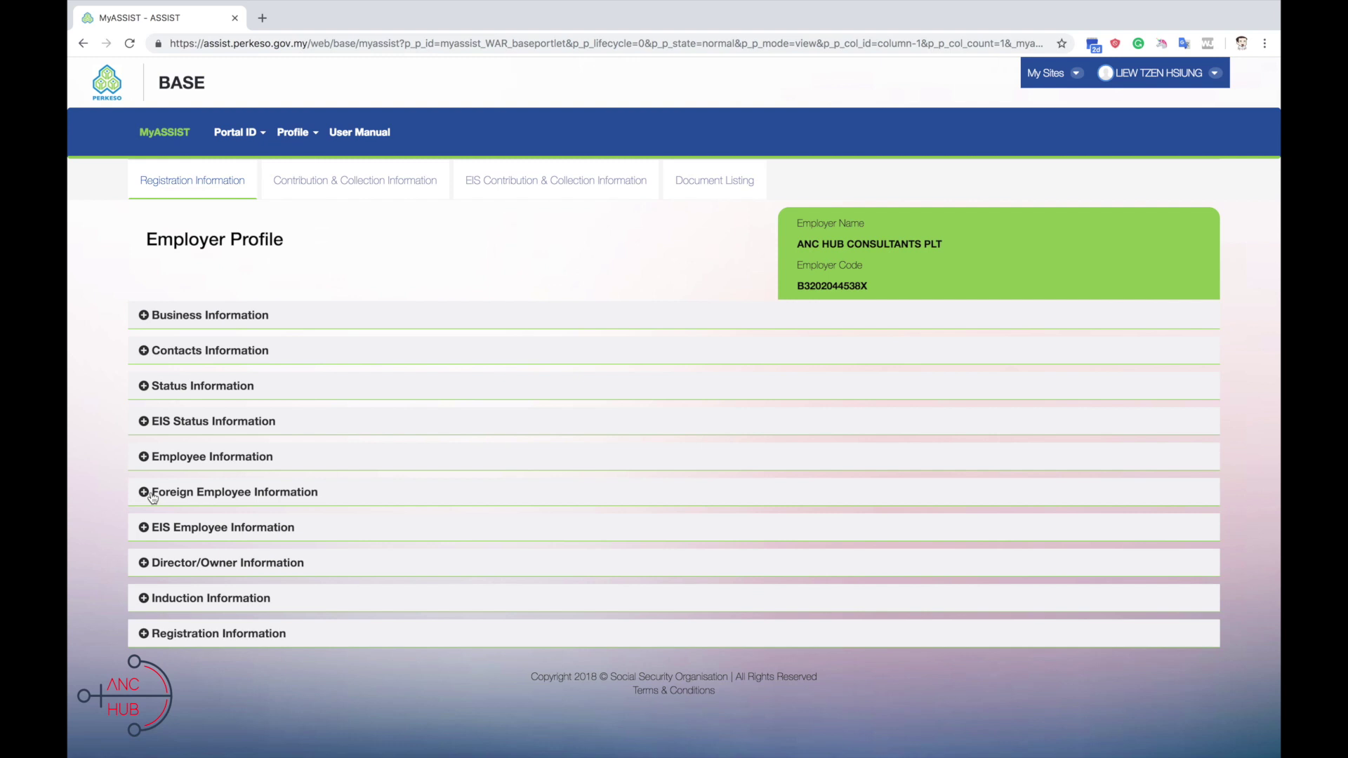
pyautogui.click(152, 494)
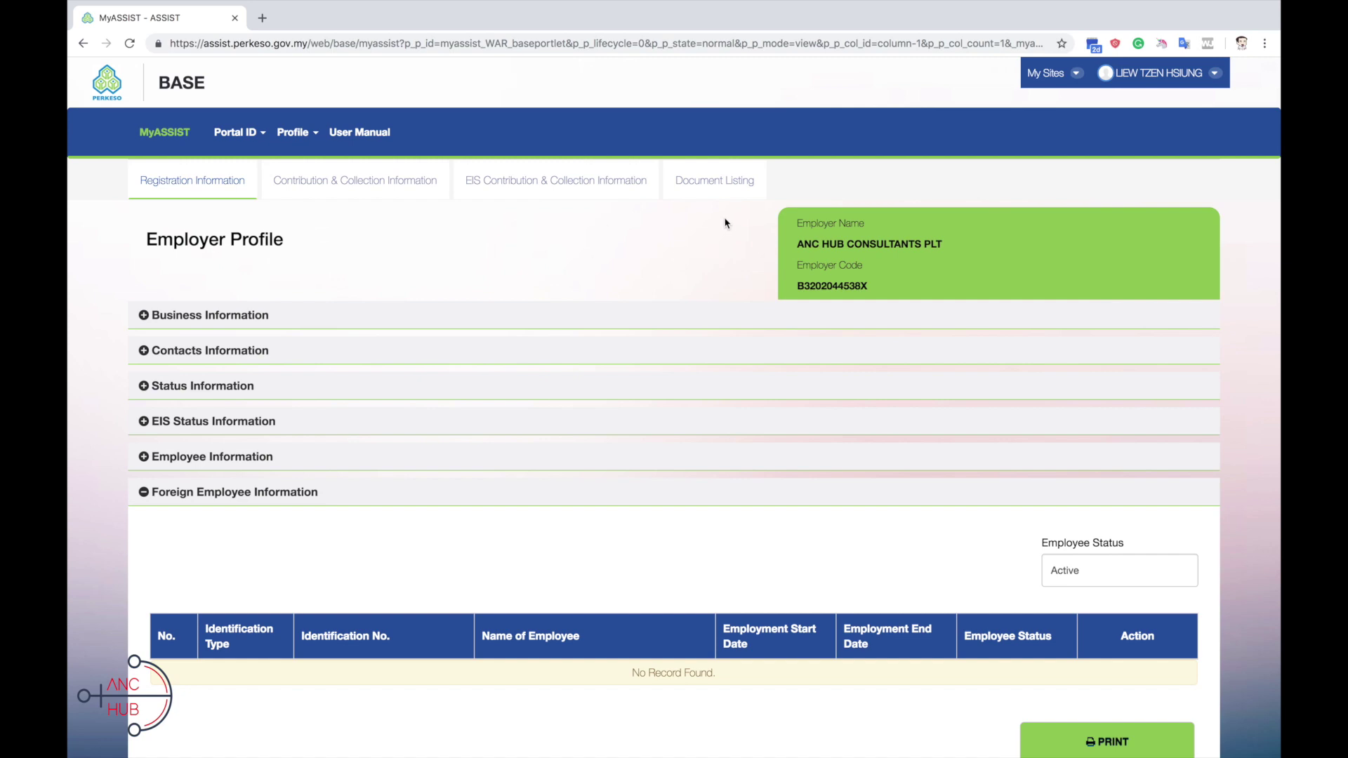
# Step: Open the Document Listing tab and scroll through the uploaded and generated document tables
pyautogui.click(709, 188)
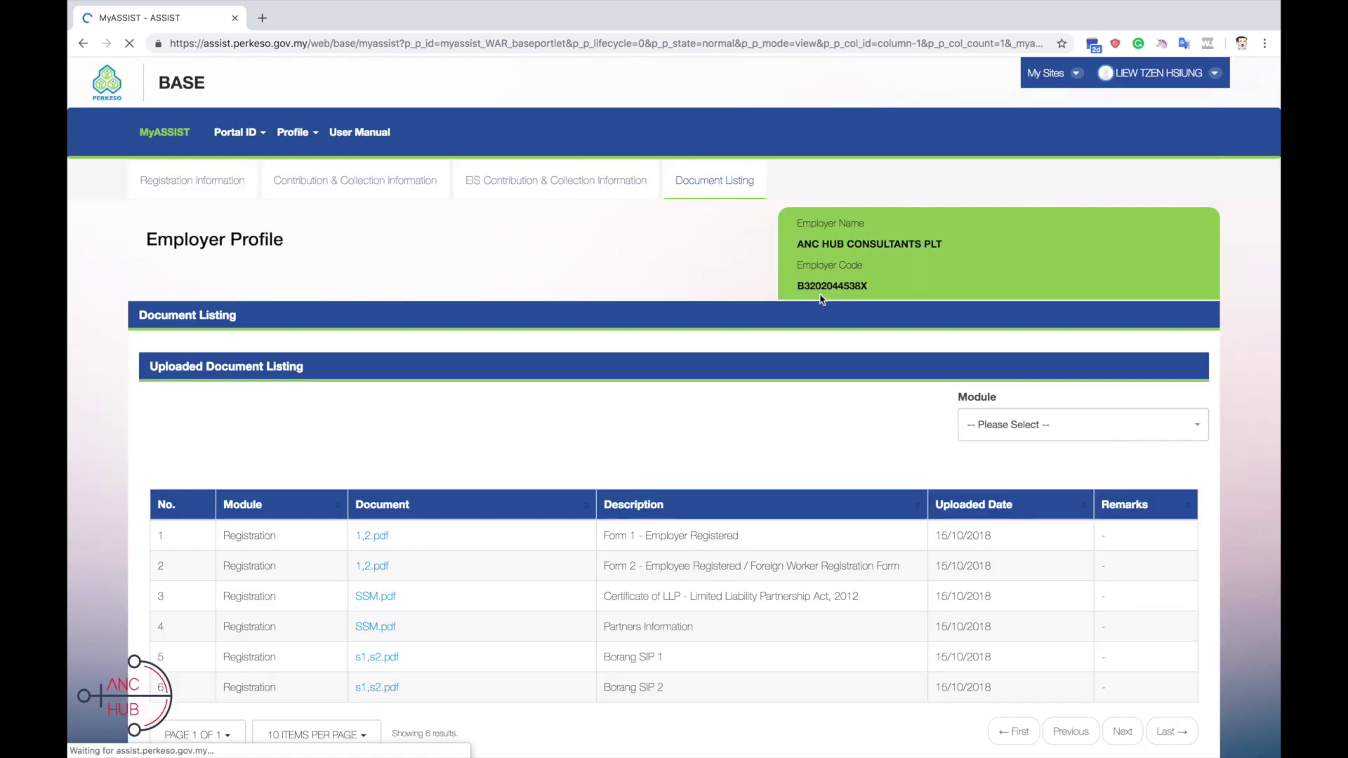
pyautogui.scroll(-10, 820, 298)
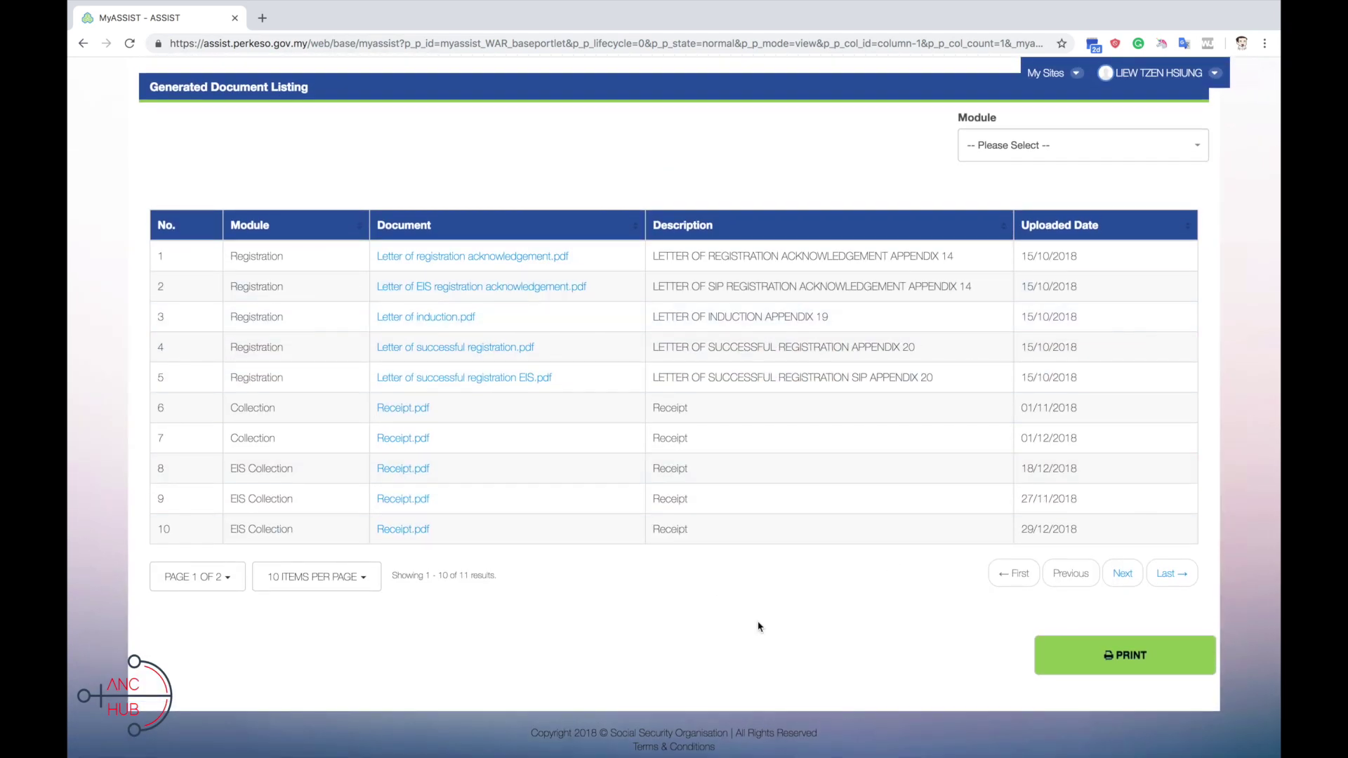
pyautogui.scroll(8, 758, 626)
pyautogui.scroll(3, 758, 627)
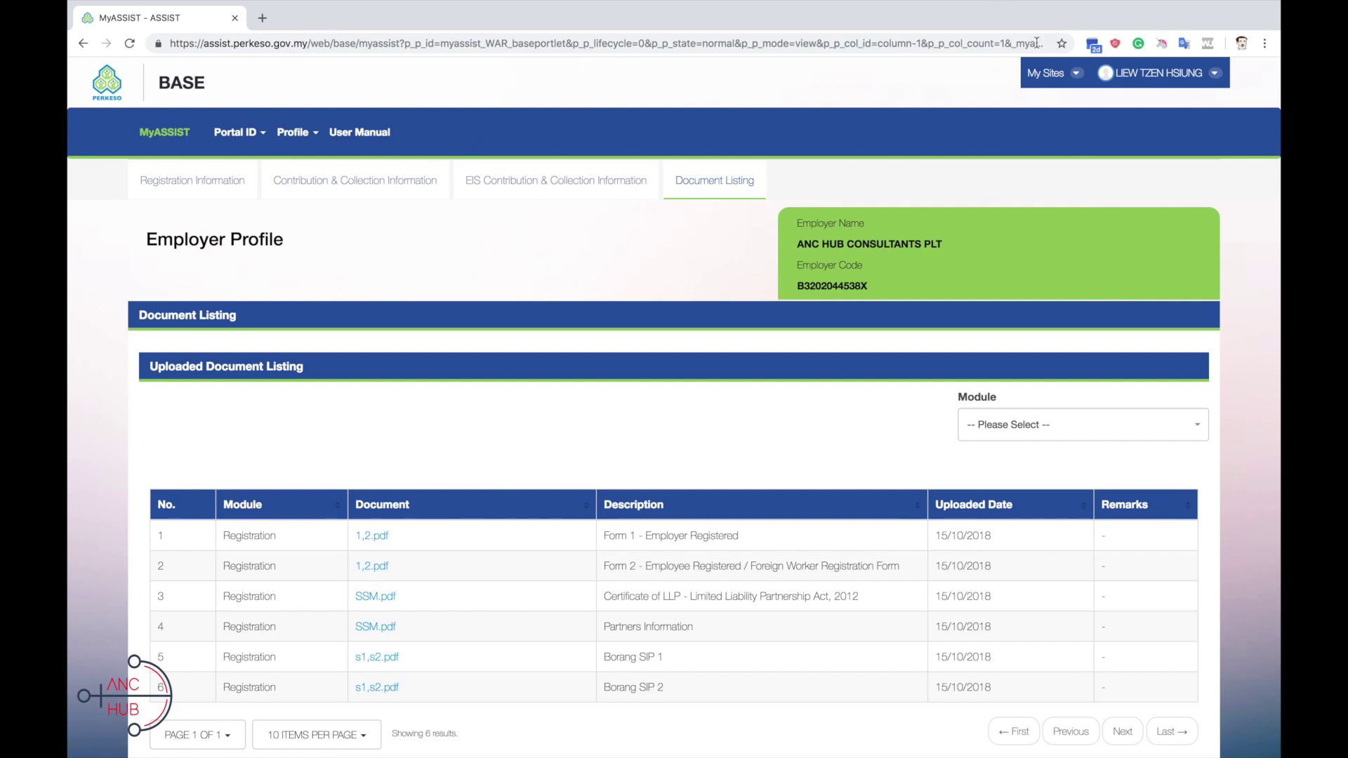
pyautogui.click(1045, 73)
# Step: View the User Manual PDF in a new tab, then go back to the MyASSIST tab
pyautogui.click(1045, 114)
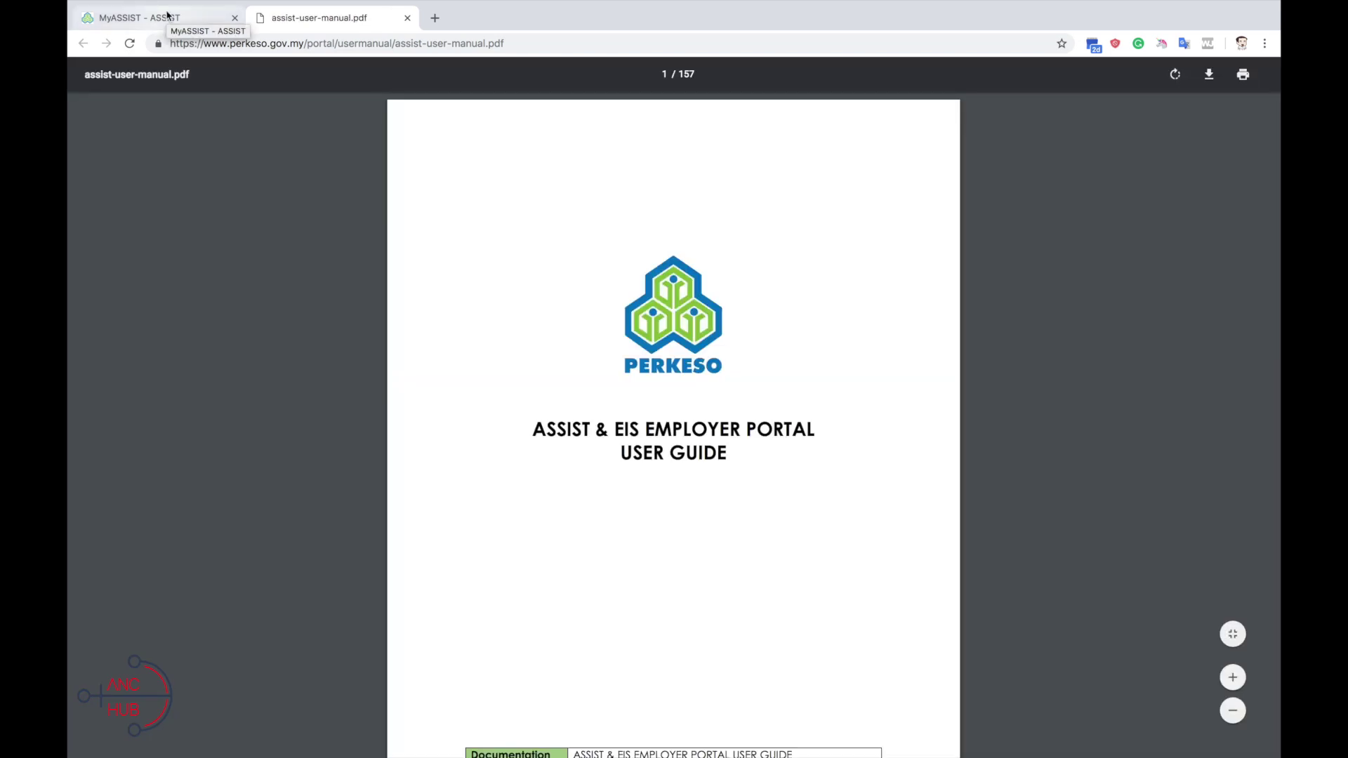
pyautogui.click(165, 15)
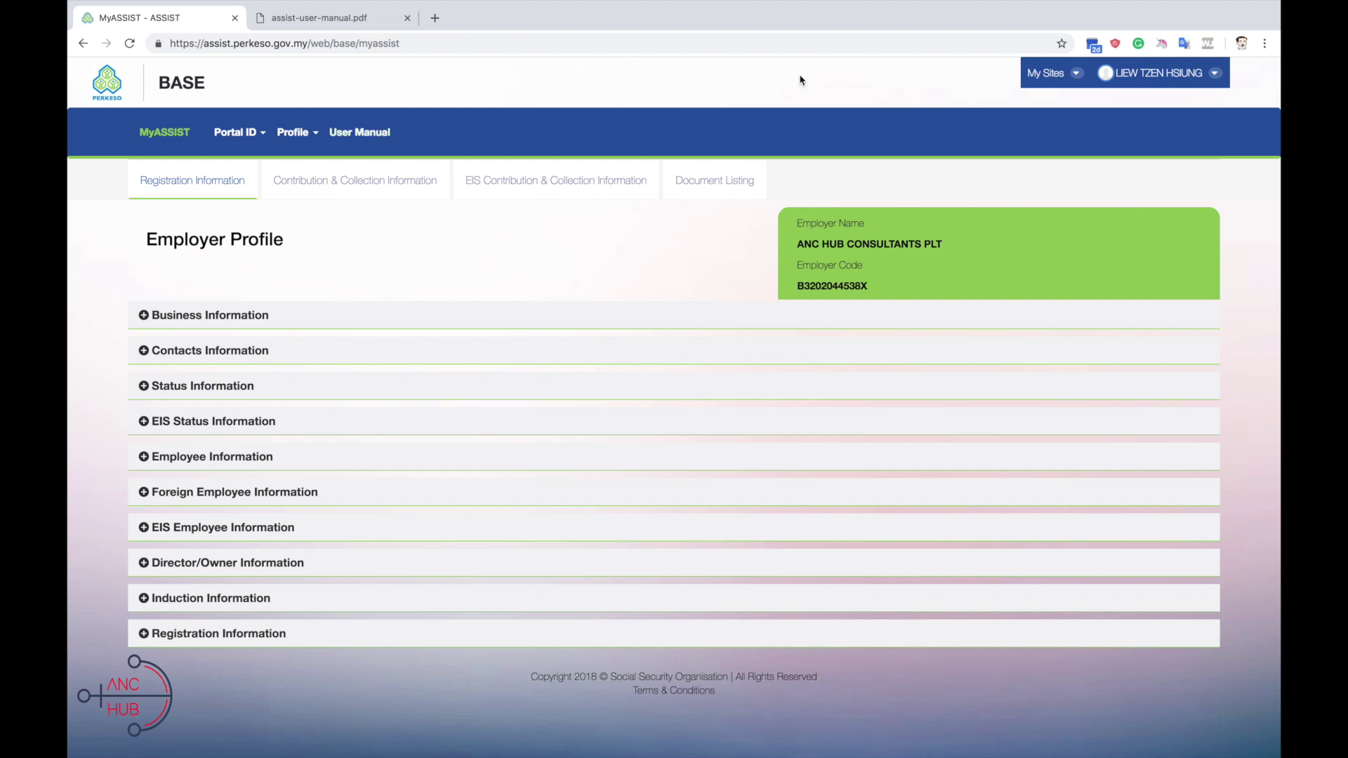
pyautogui.click(1046, 73)
# Step: Switch to the REGISTRATION site and show the Registration page's Update options
pyautogui.click(1050, 131)
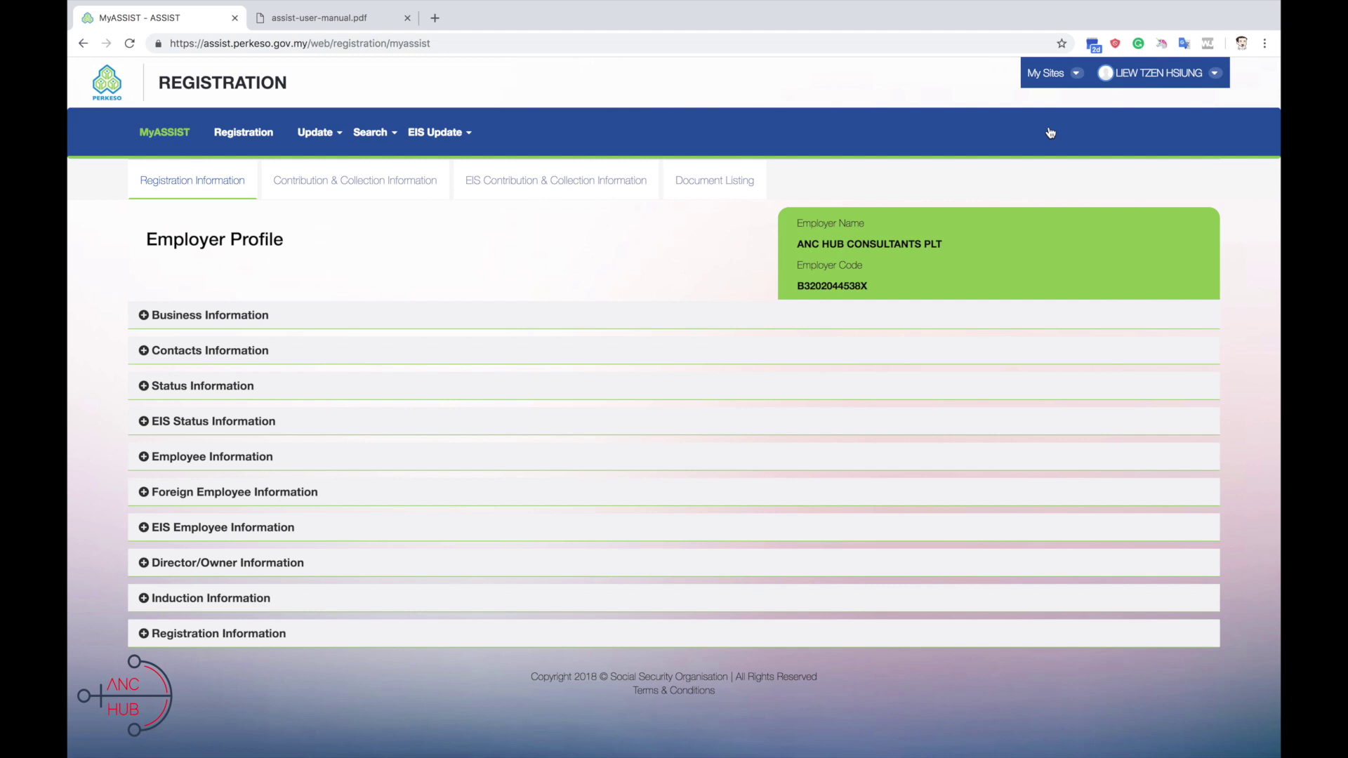
pyautogui.click(257, 145)
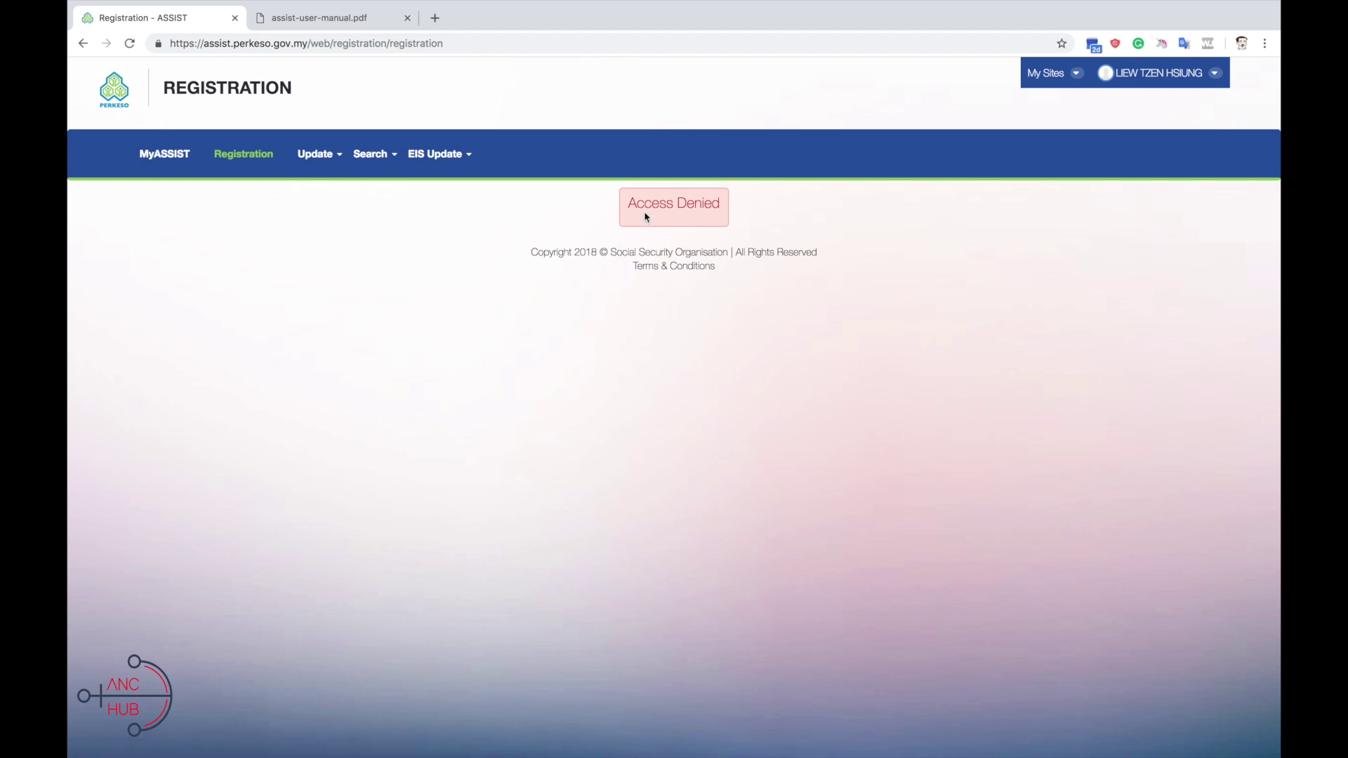
pyautogui.click(317, 156)
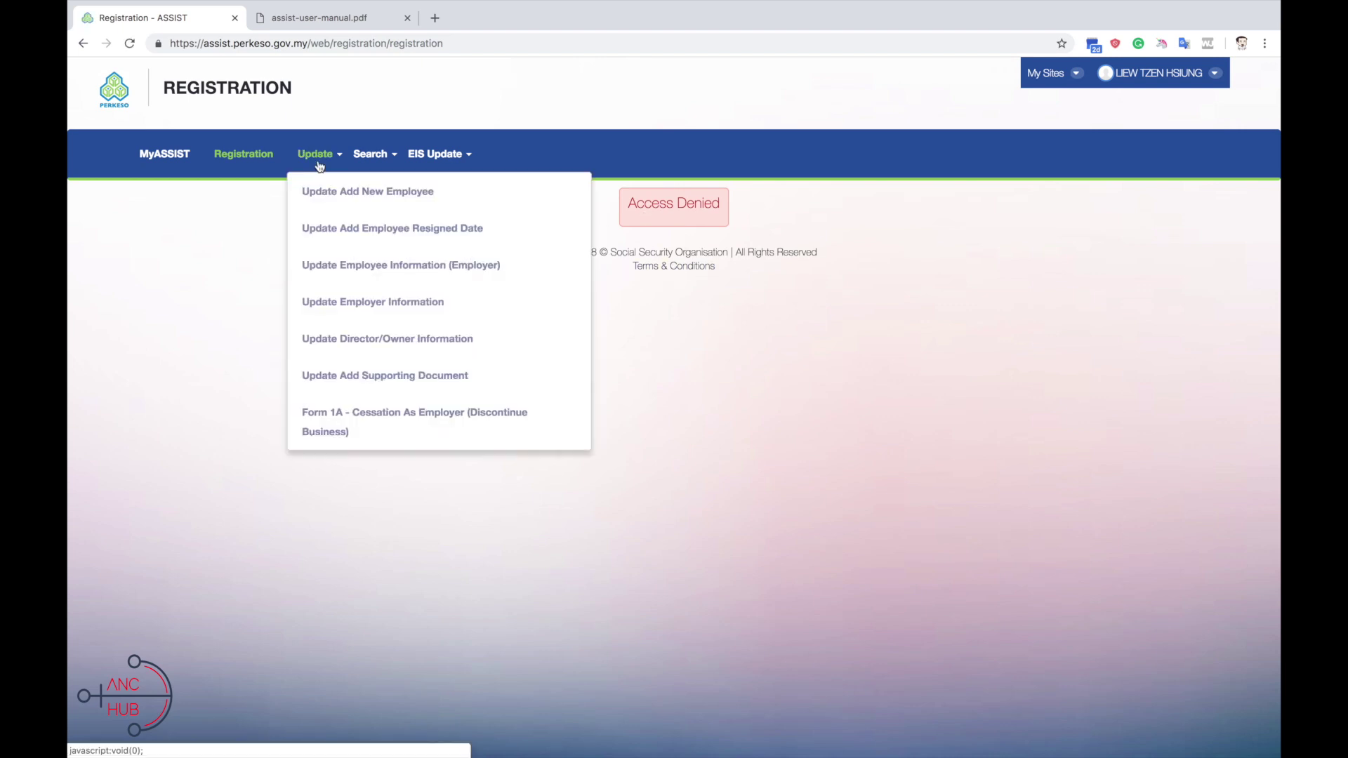
# Step: Open Update Add New Employee for ANC HUB CONSULTANTS PLT and its Add Employee form
pyautogui.click(337, 195)
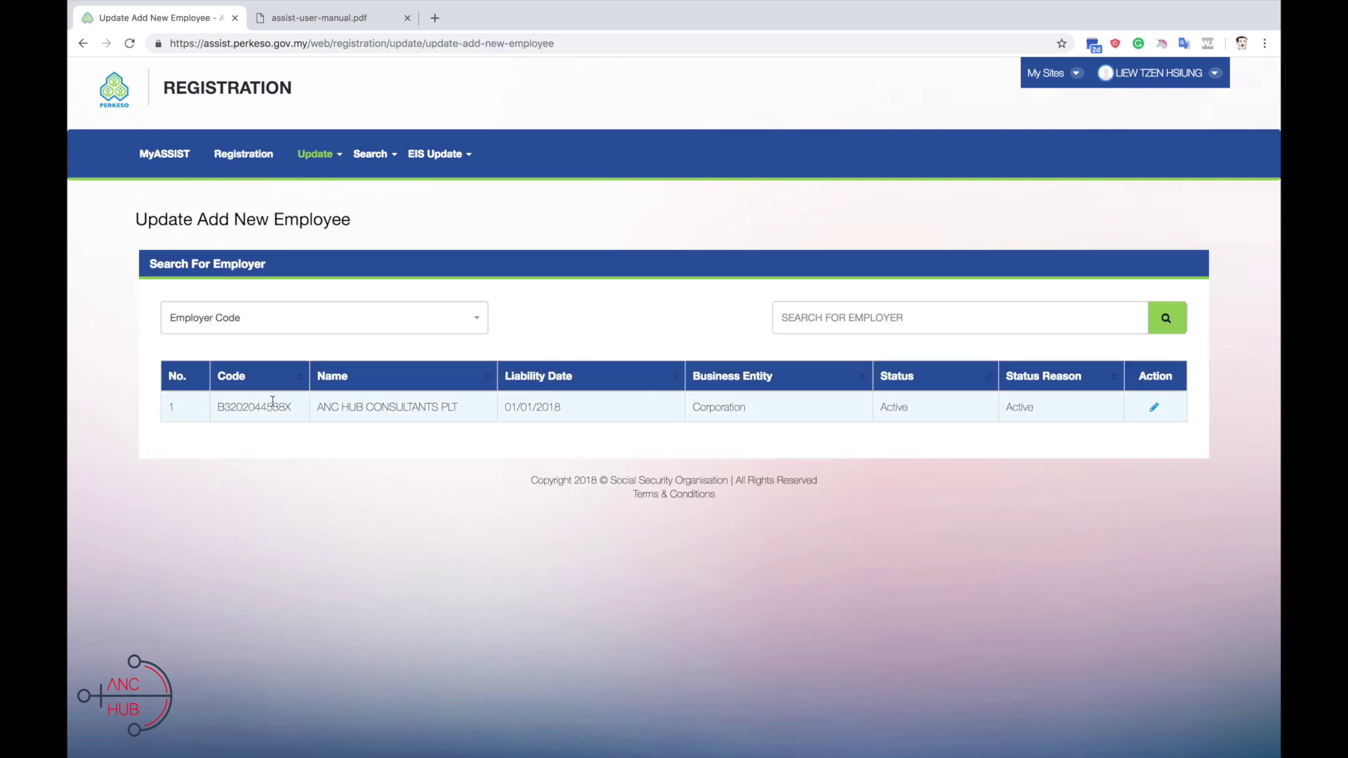
pyautogui.click(1155, 413)
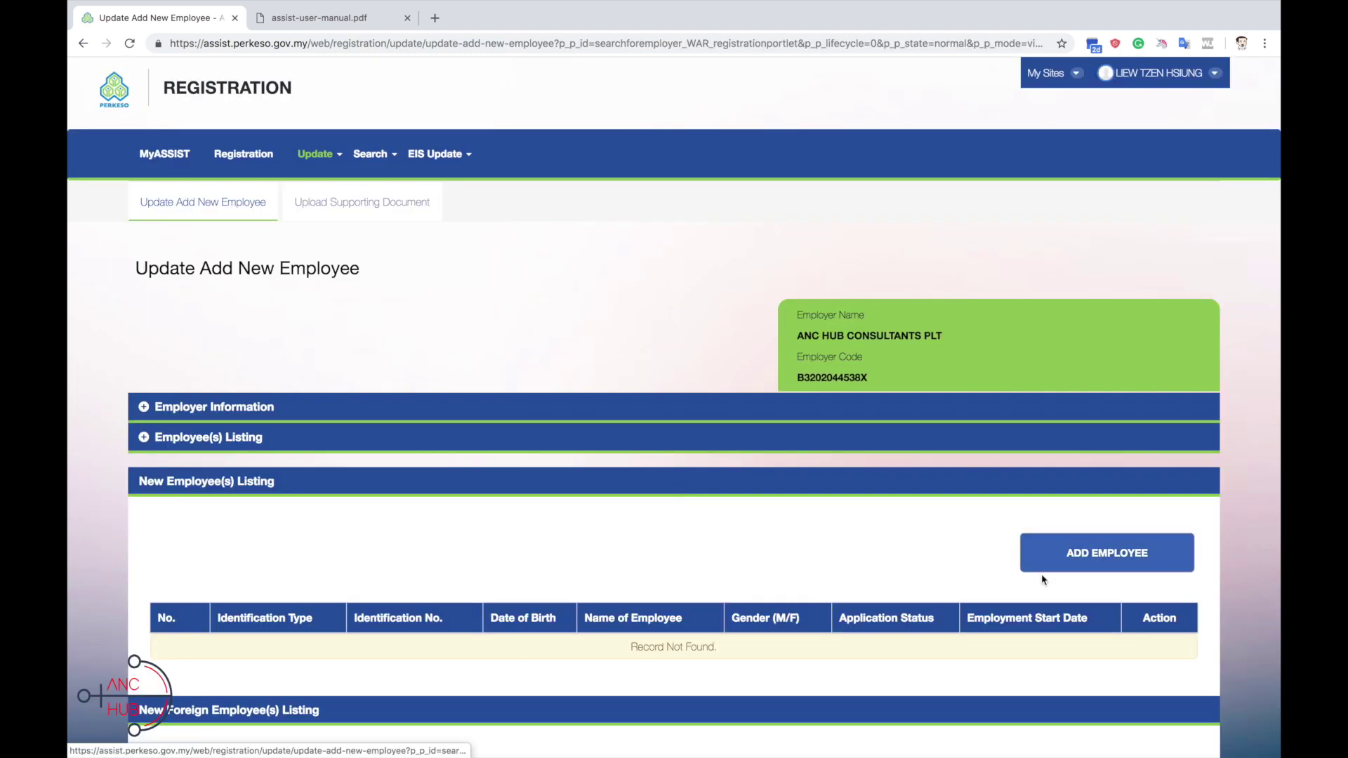
pyautogui.click(1095, 555)
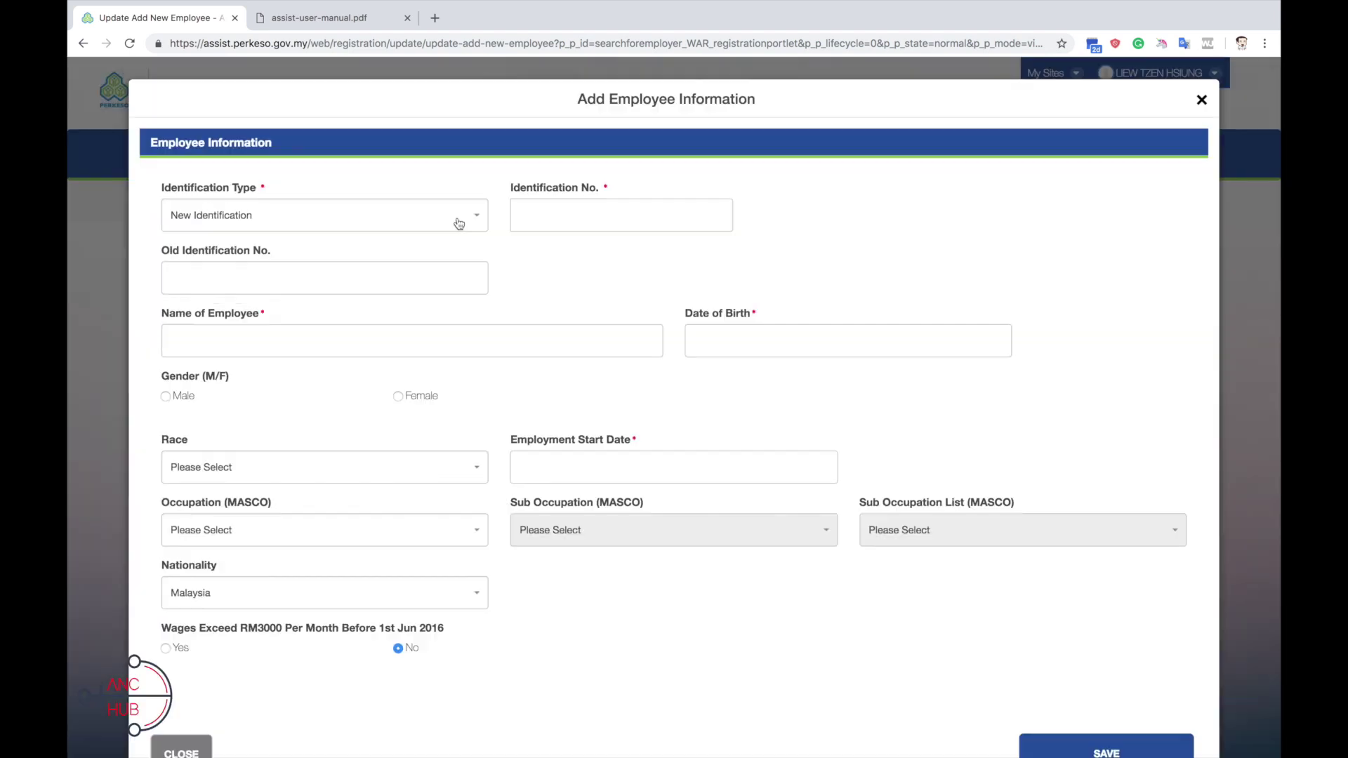
# Step: Browse the employee form: New Identification type, ID number, name, birth and start dates
pyautogui.click(458, 224)
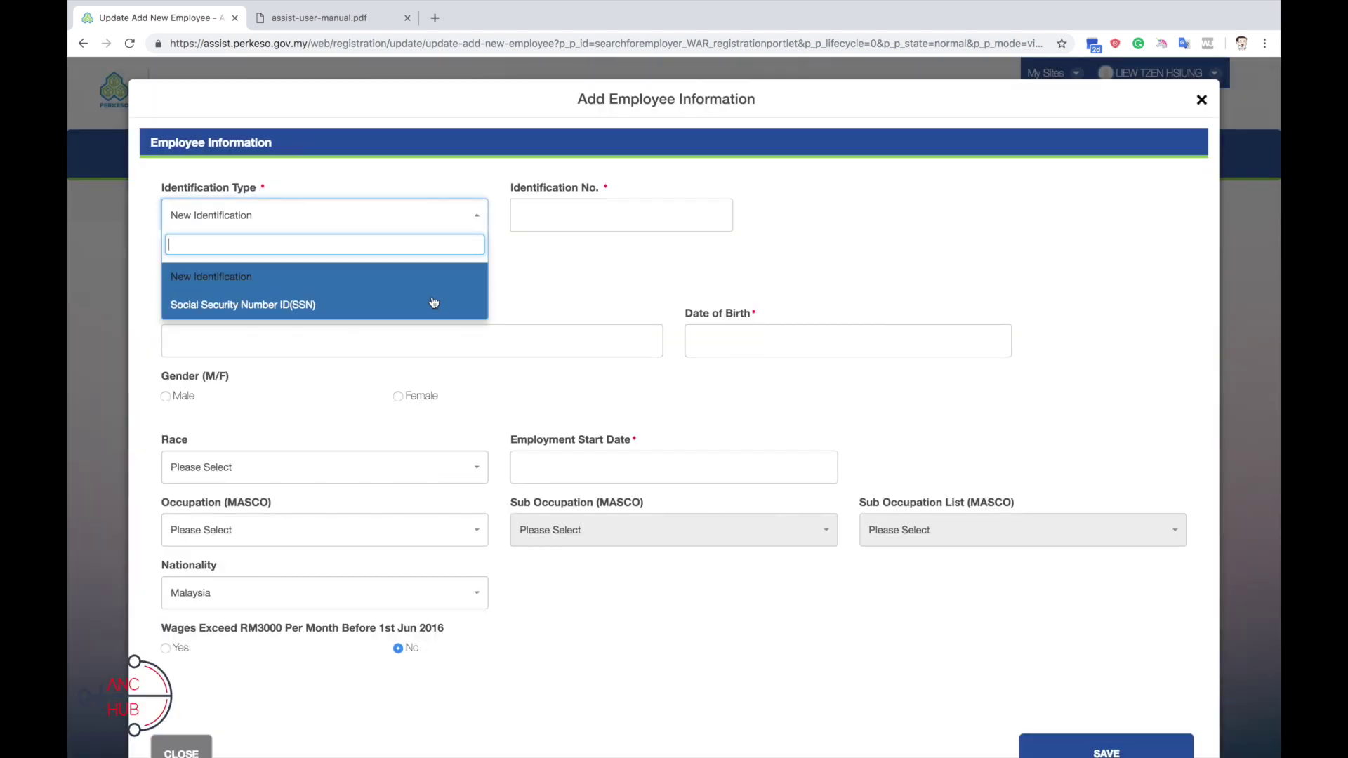
pyautogui.click(431, 283)
pyautogui.click(518, 210)
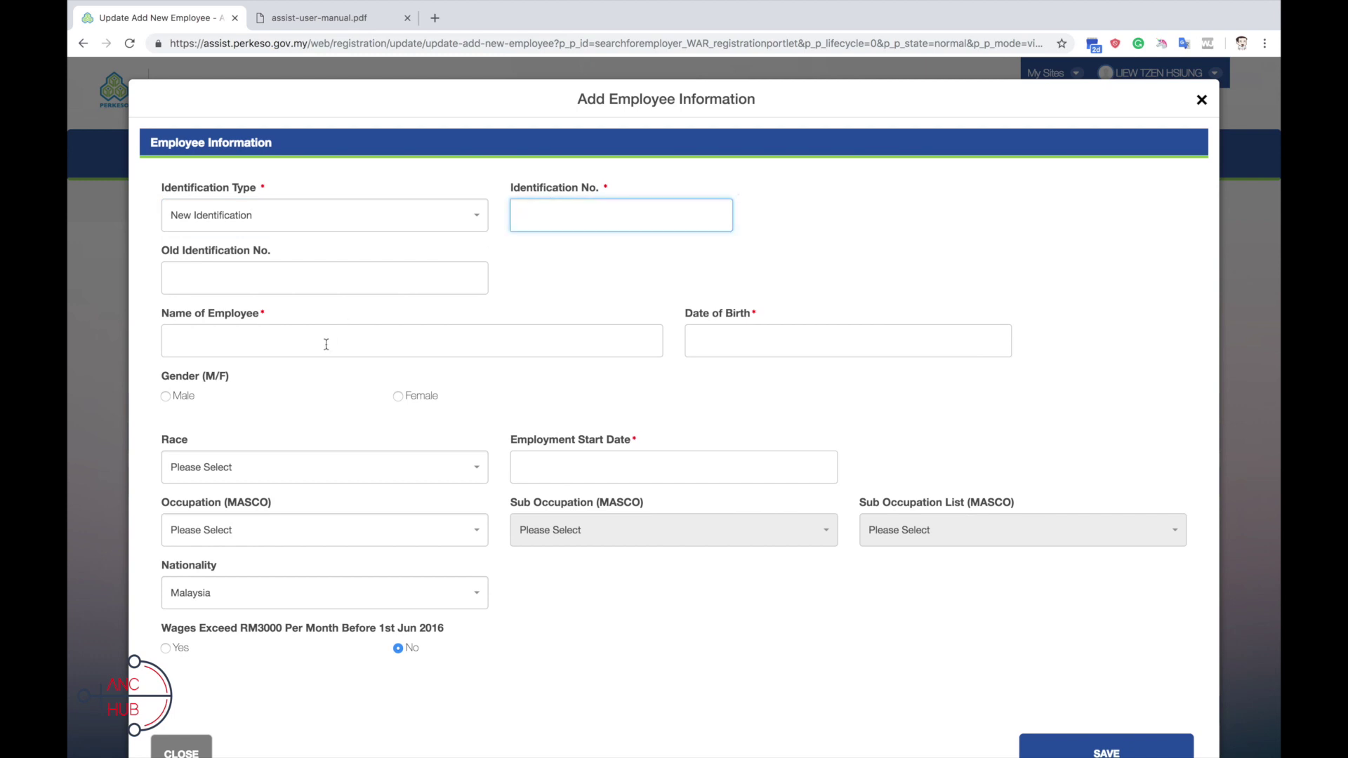
pyautogui.click(325, 342)
pyautogui.click(744, 340)
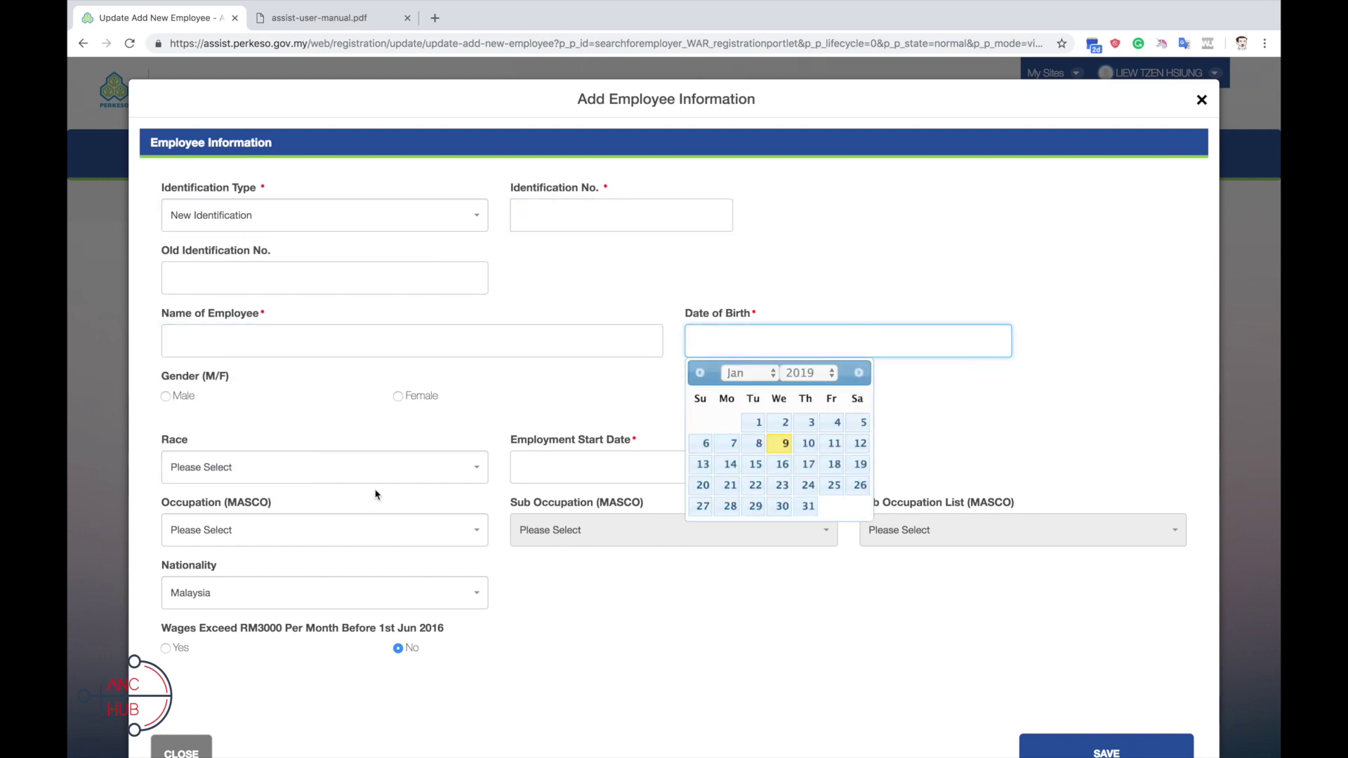
pyautogui.click(550, 464)
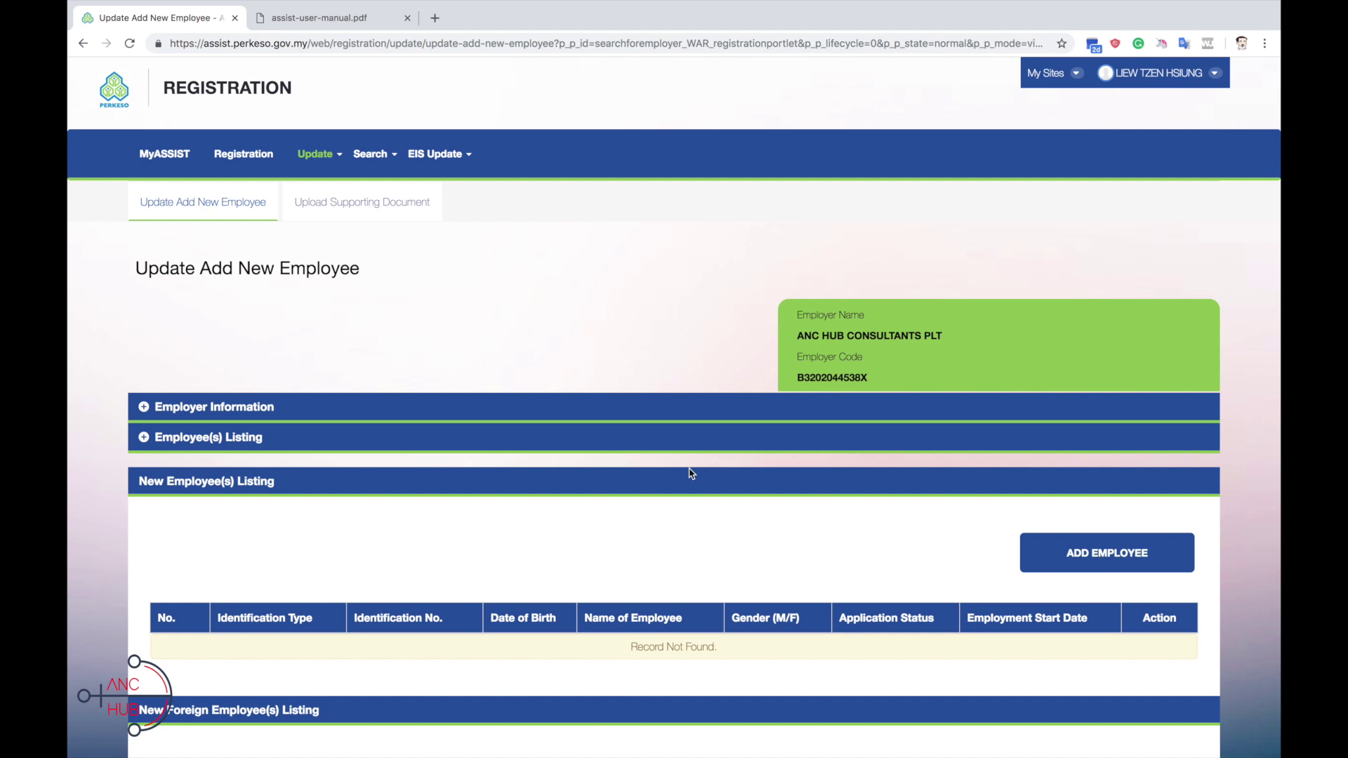
pyautogui.scroll(-1, 690, 472)
pyautogui.scroll(-2, 690, 472)
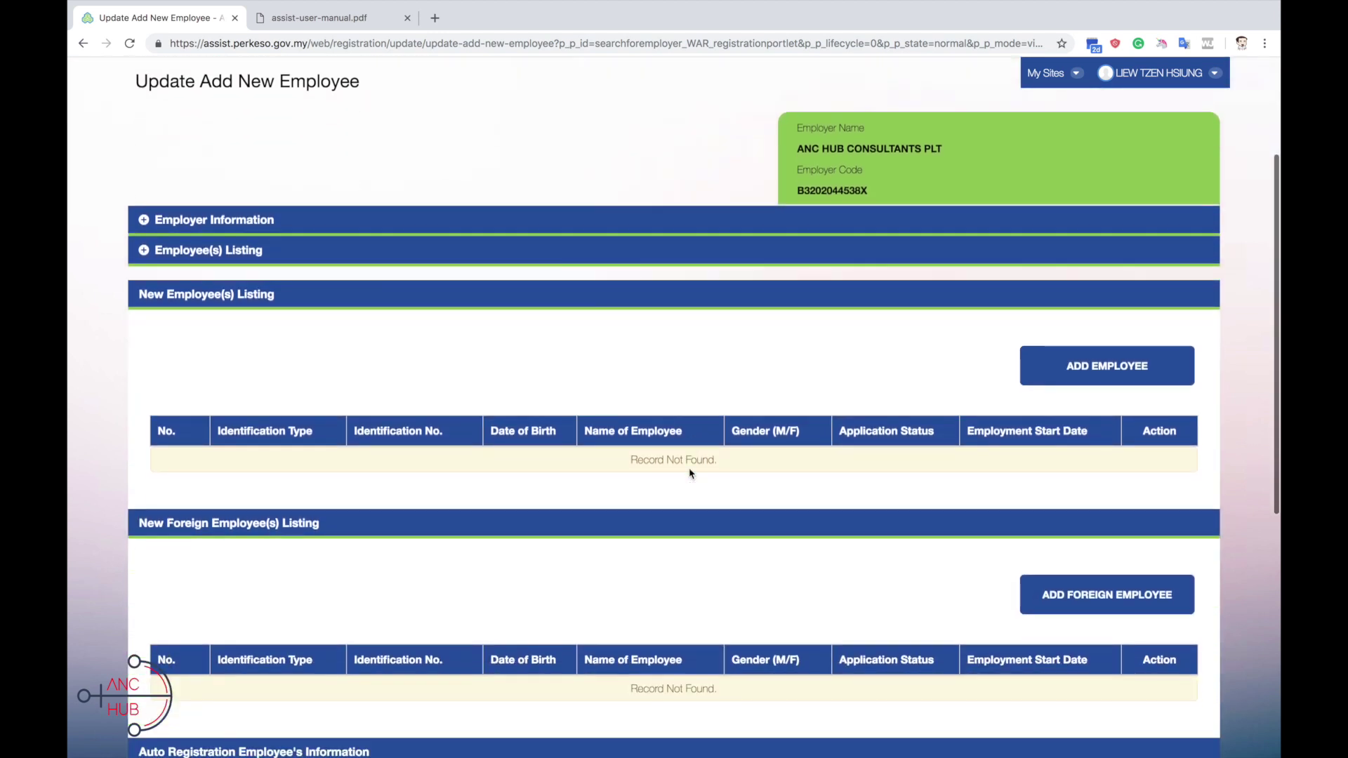
pyautogui.scroll(-1, 690, 472)
pyautogui.scroll(-1, 690, 473)
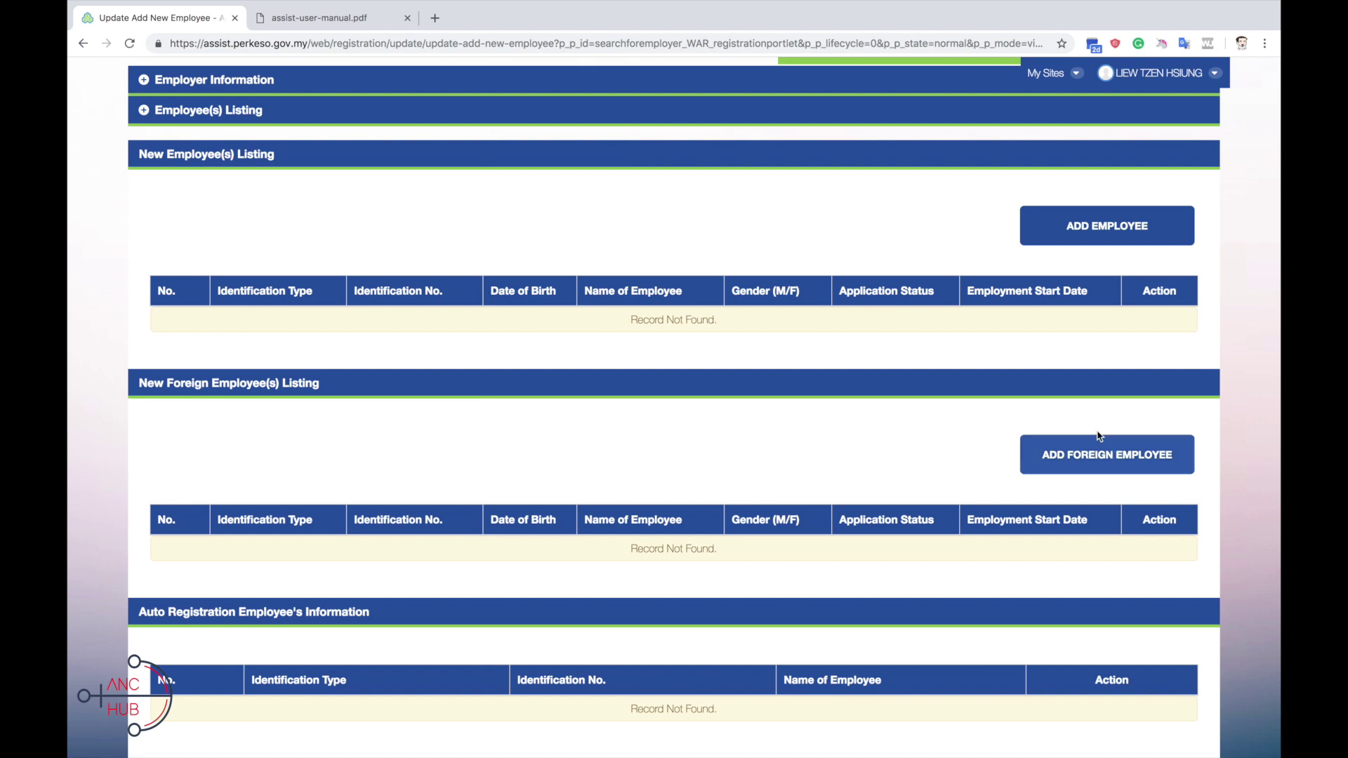
pyautogui.click(1084, 466)
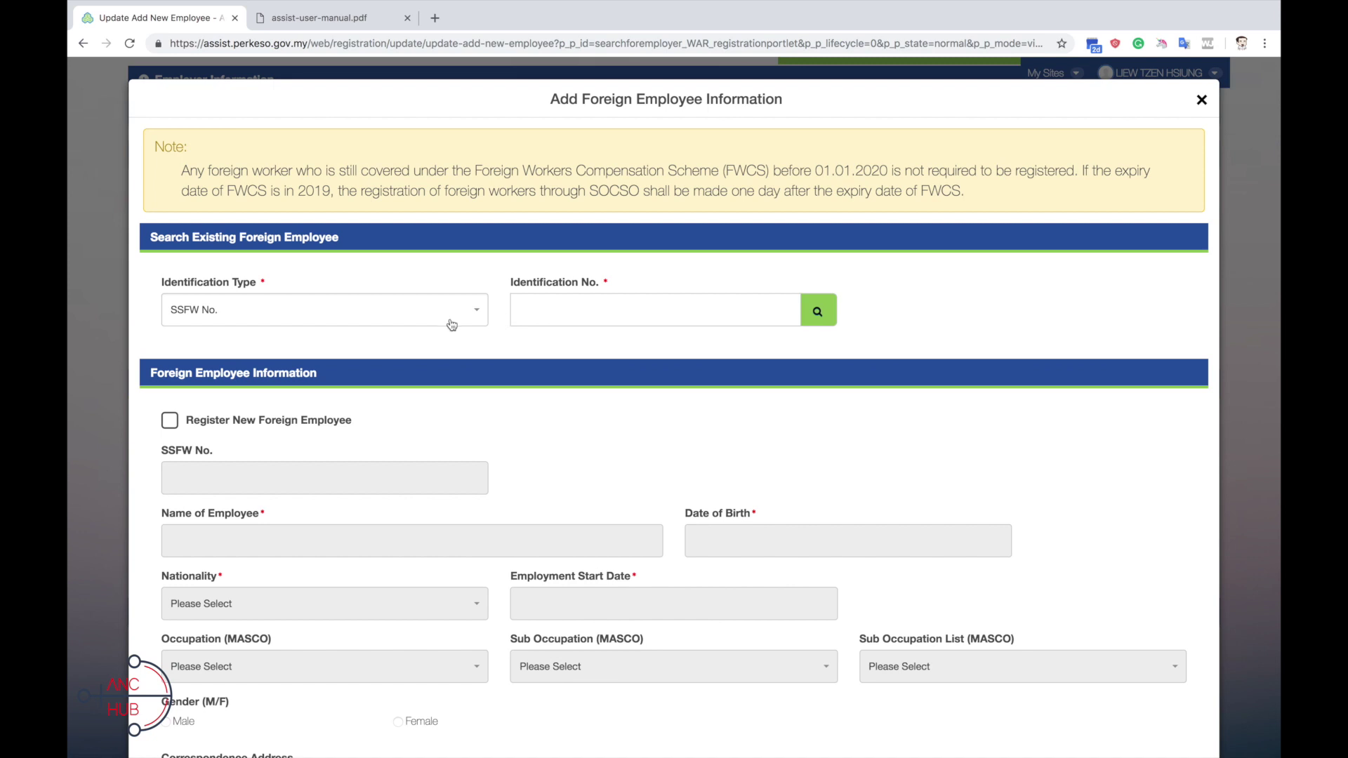
pyautogui.click(452, 325)
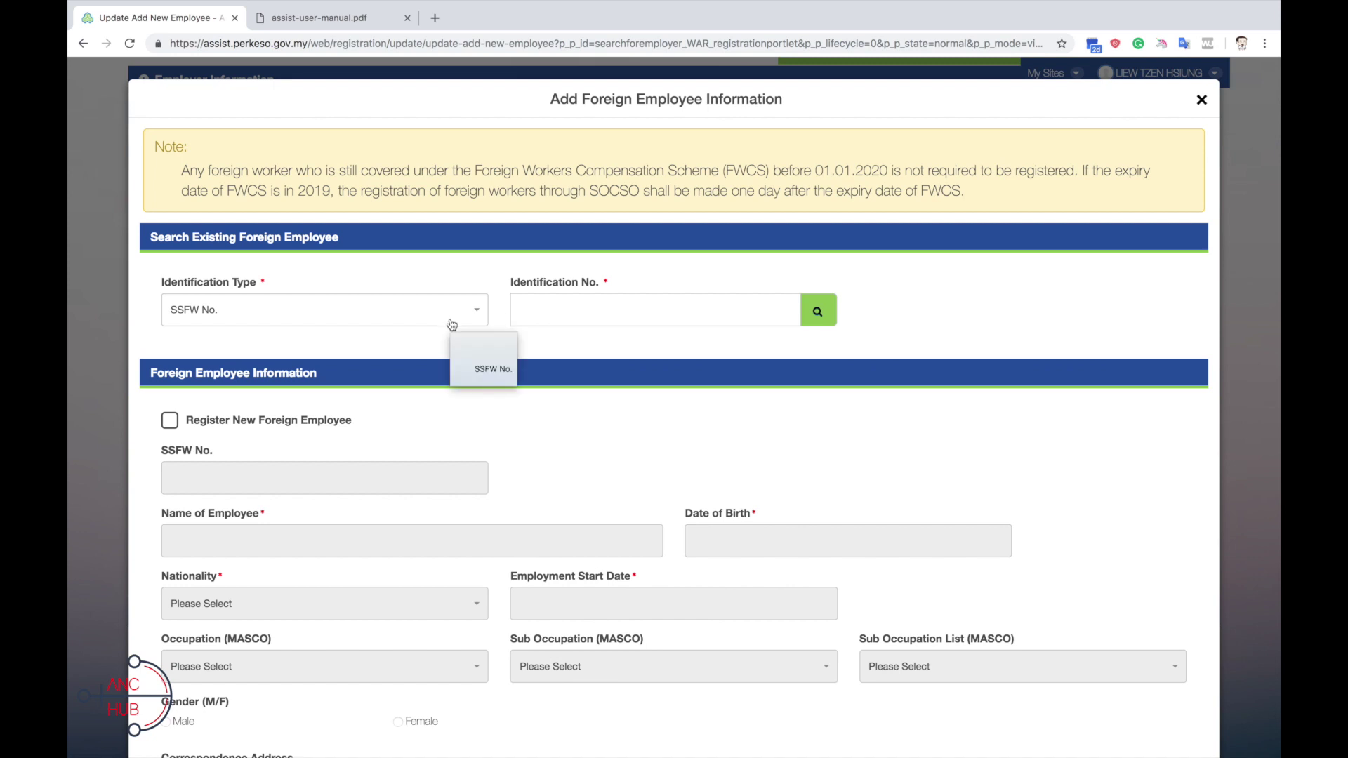
pyautogui.click(452, 324)
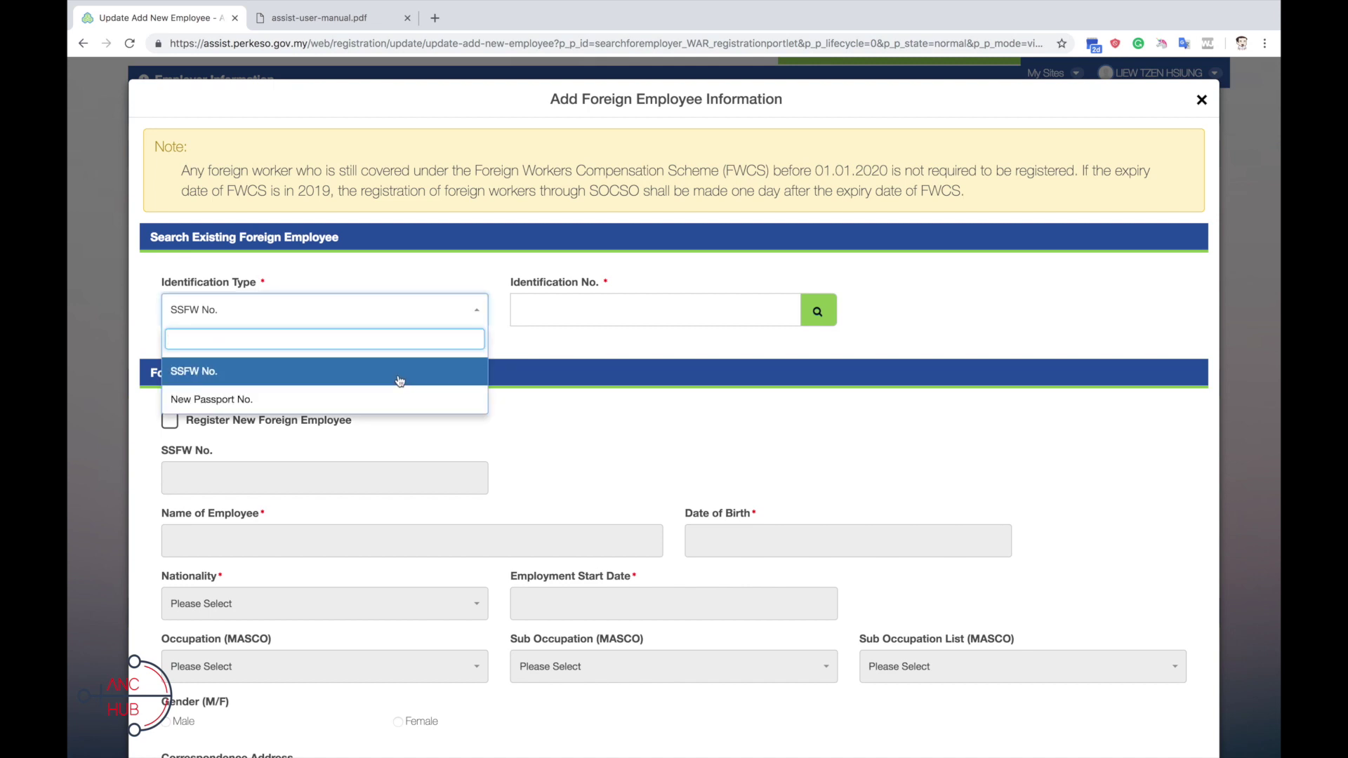
pyautogui.click(400, 380)
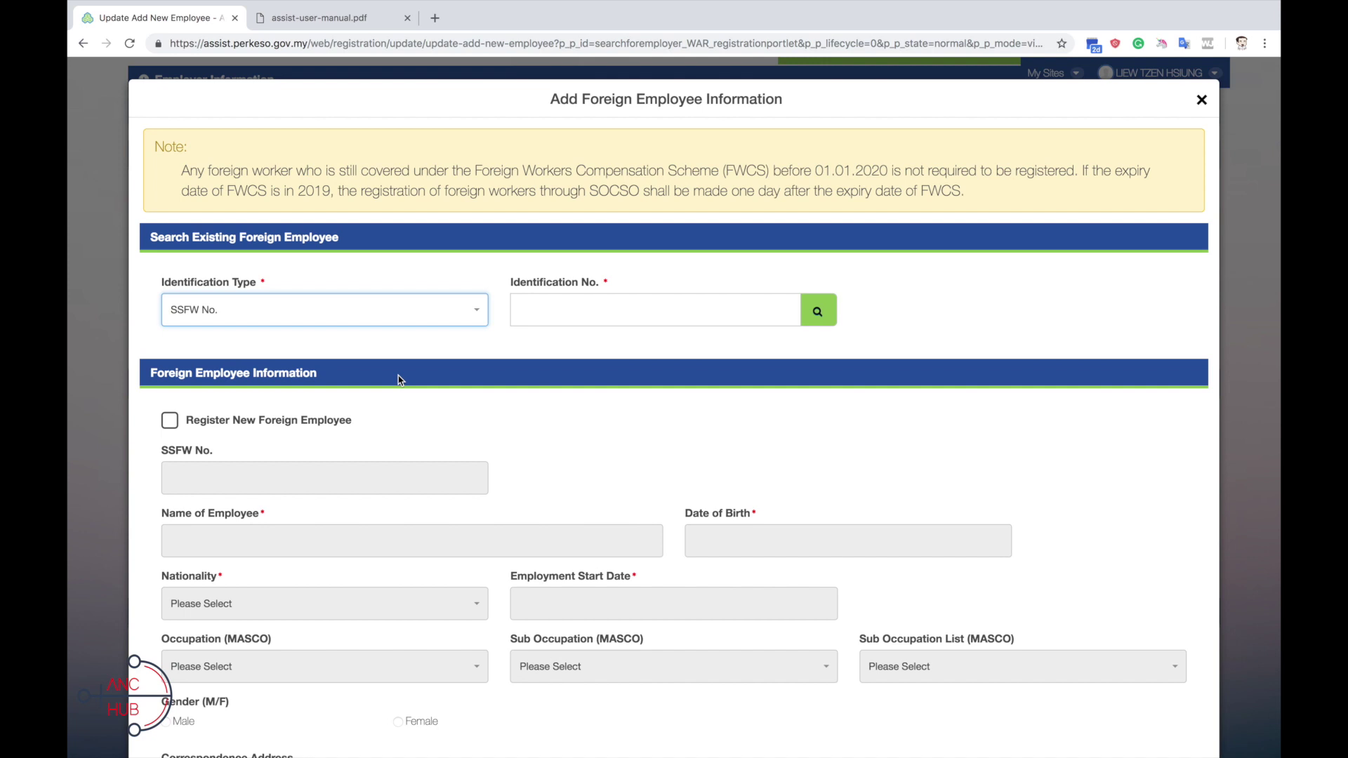
# Step: Change the identification type to New Passport No. for a foreign employee
pyautogui.click(401, 332)
pyautogui.click(347, 401)
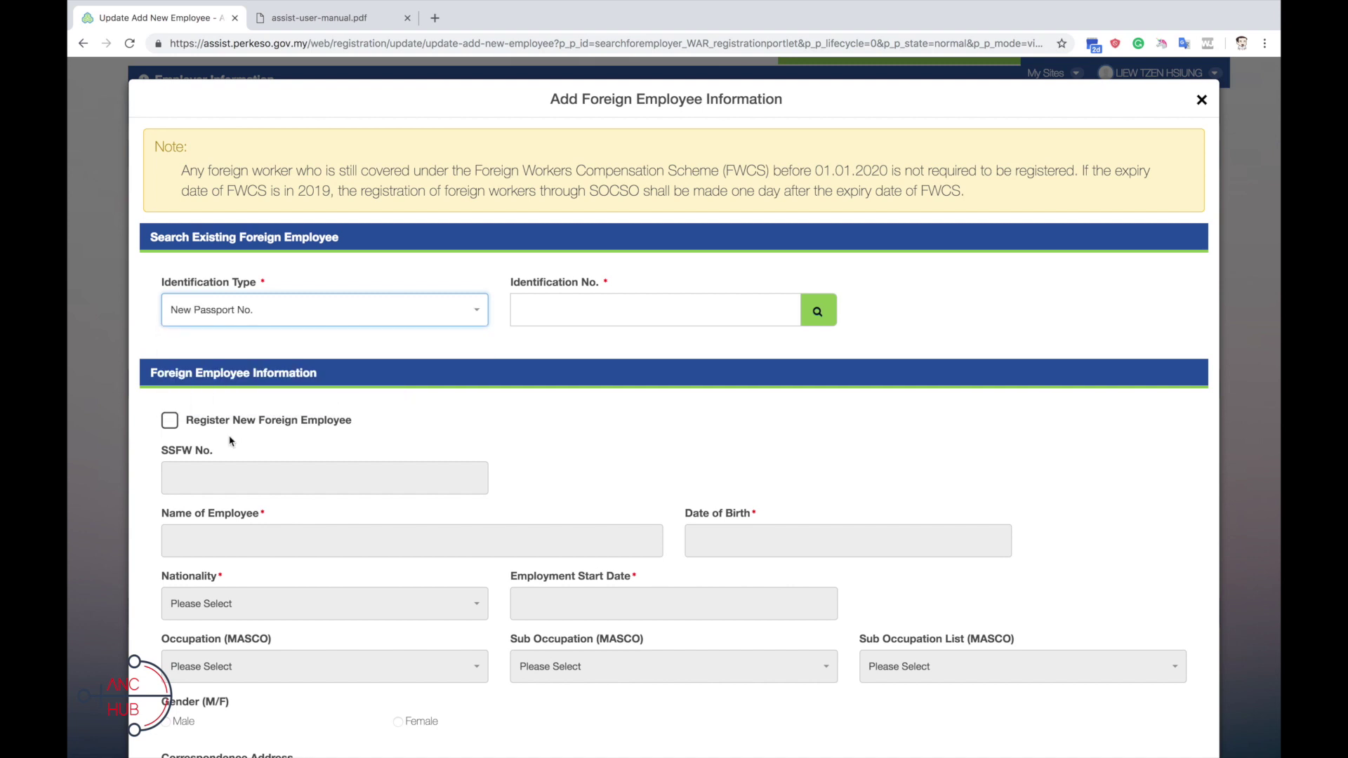
pyautogui.click(171, 421)
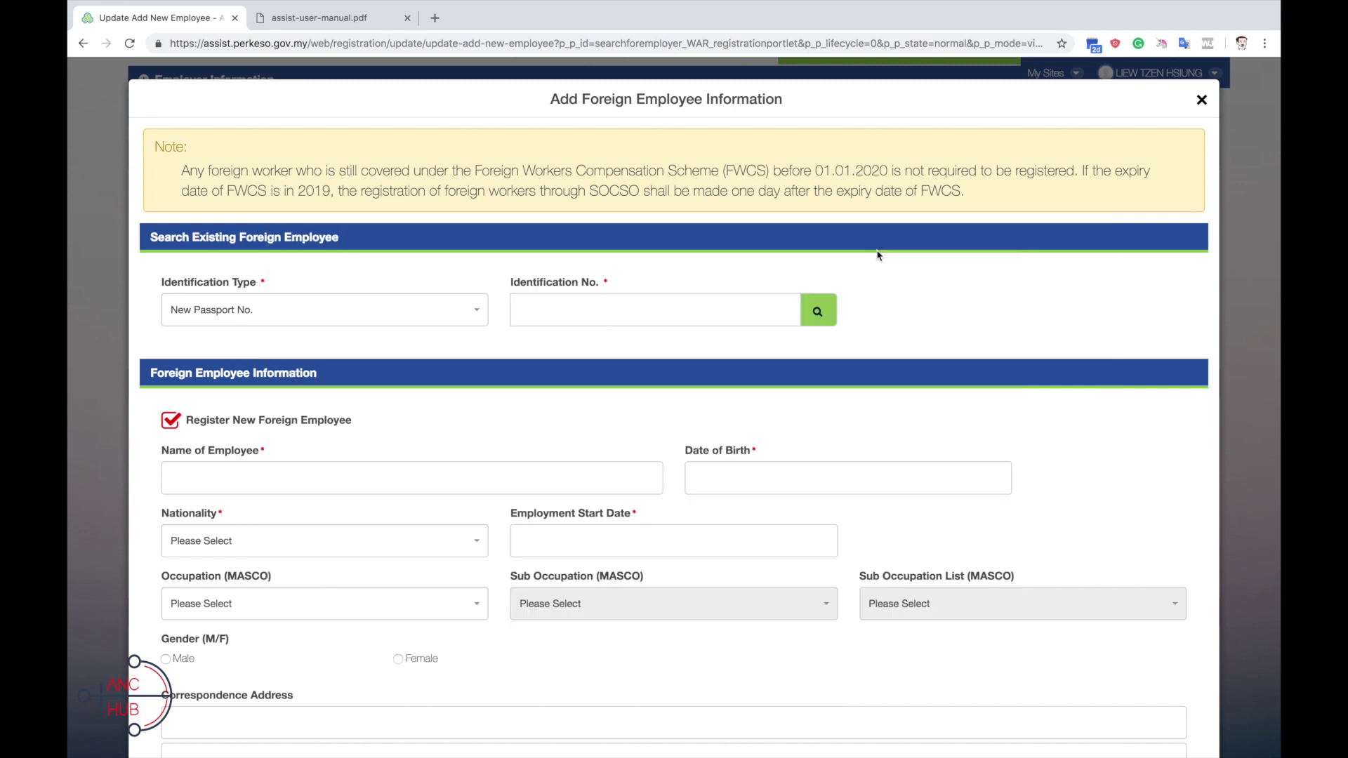
# Step: Scroll through the Register New Foreign Employee form to the bottom and save it
pyautogui.scroll(-1, 536, 415)
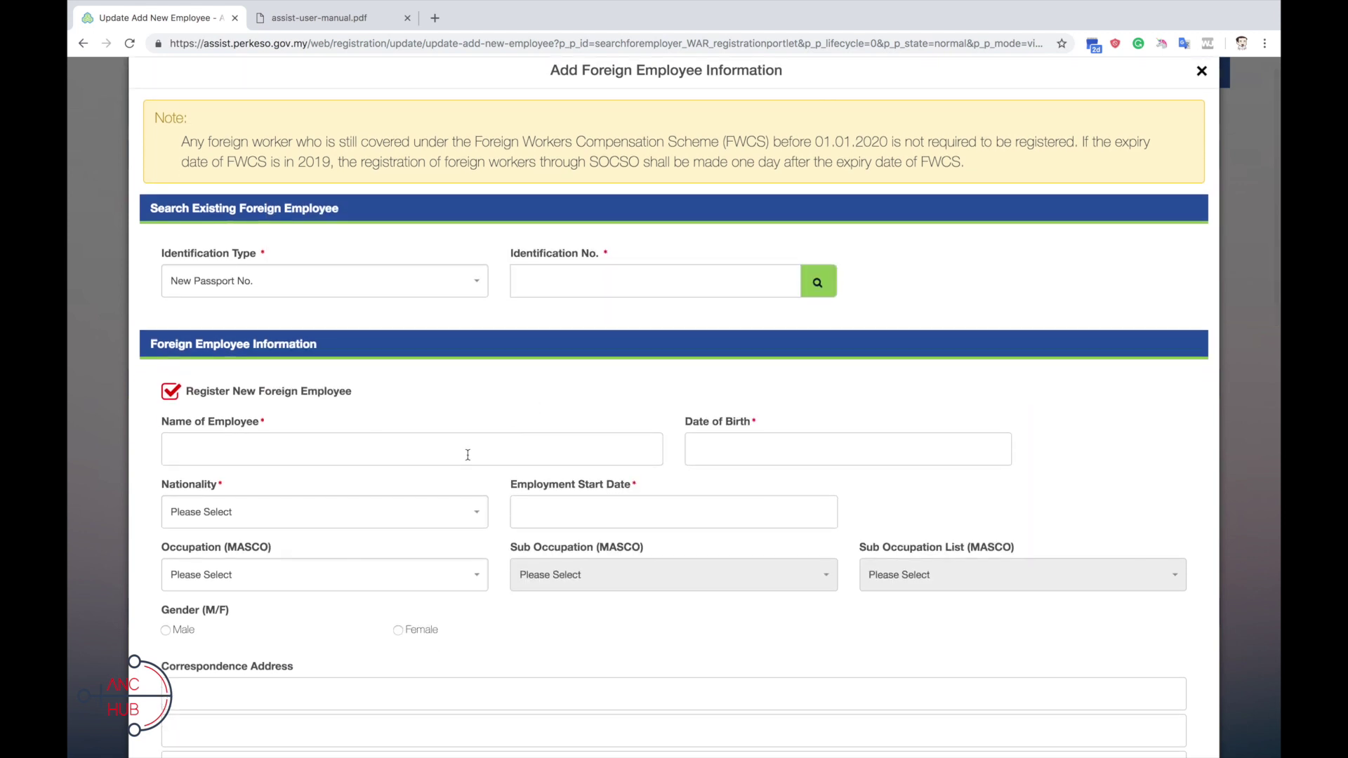
pyautogui.scroll(-3, 744, 441)
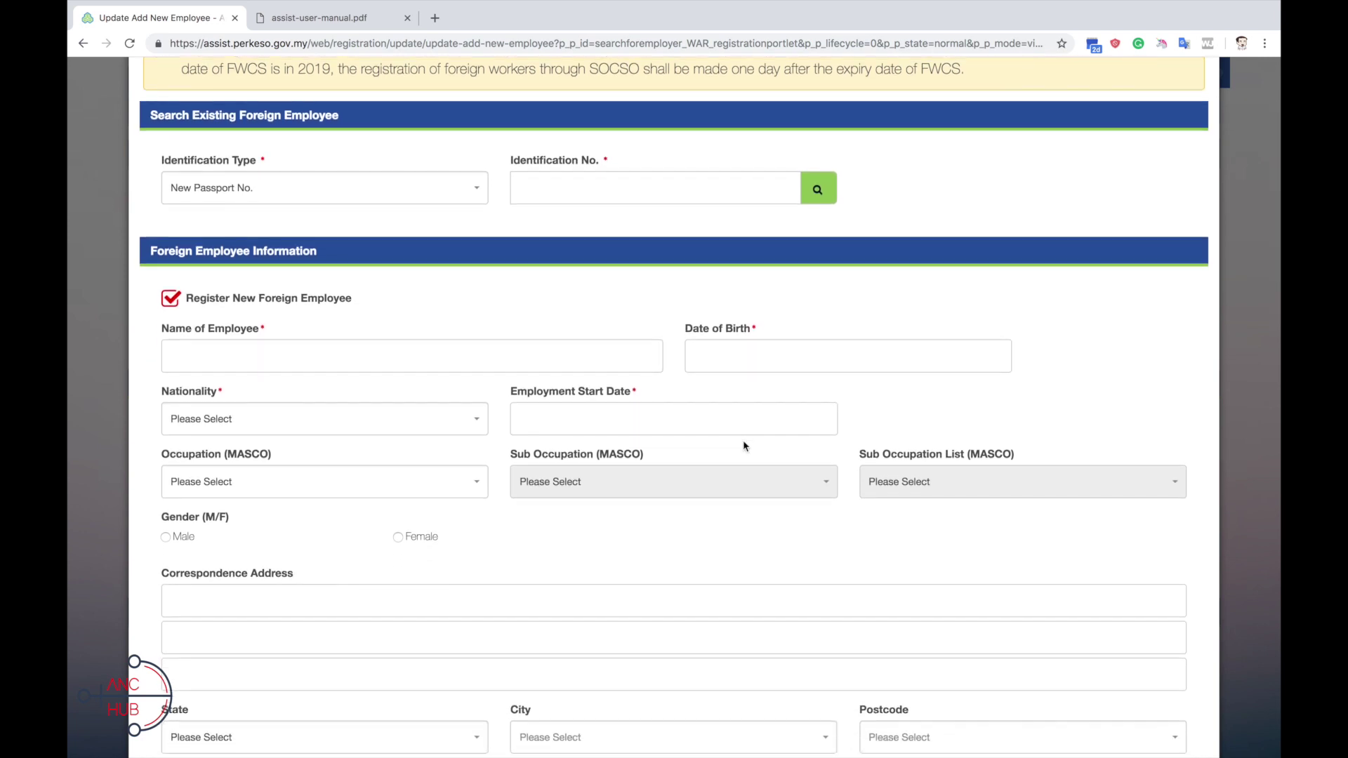
pyautogui.scroll(-3, 743, 440)
pyautogui.scroll(-3, 476, 431)
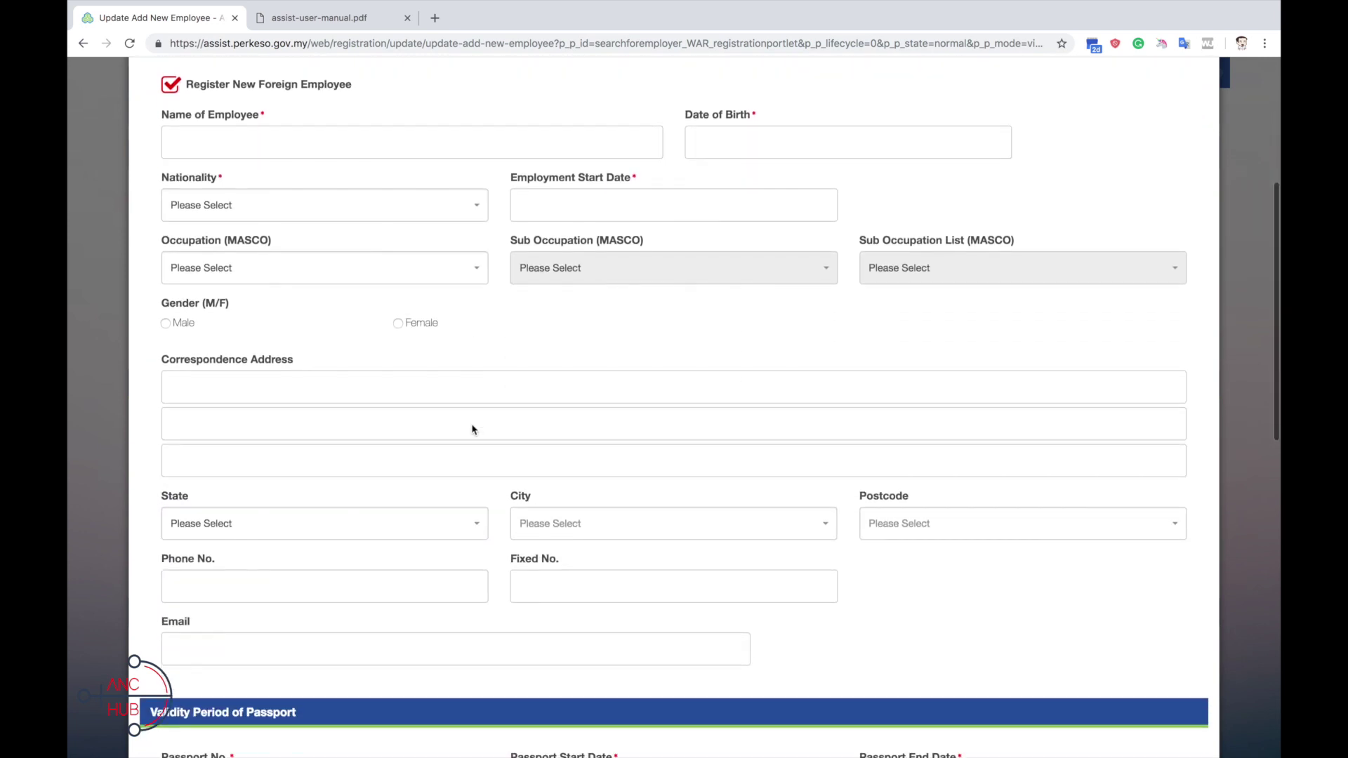
pyautogui.scroll(-3, 472, 430)
pyautogui.scroll(-2, 477, 429)
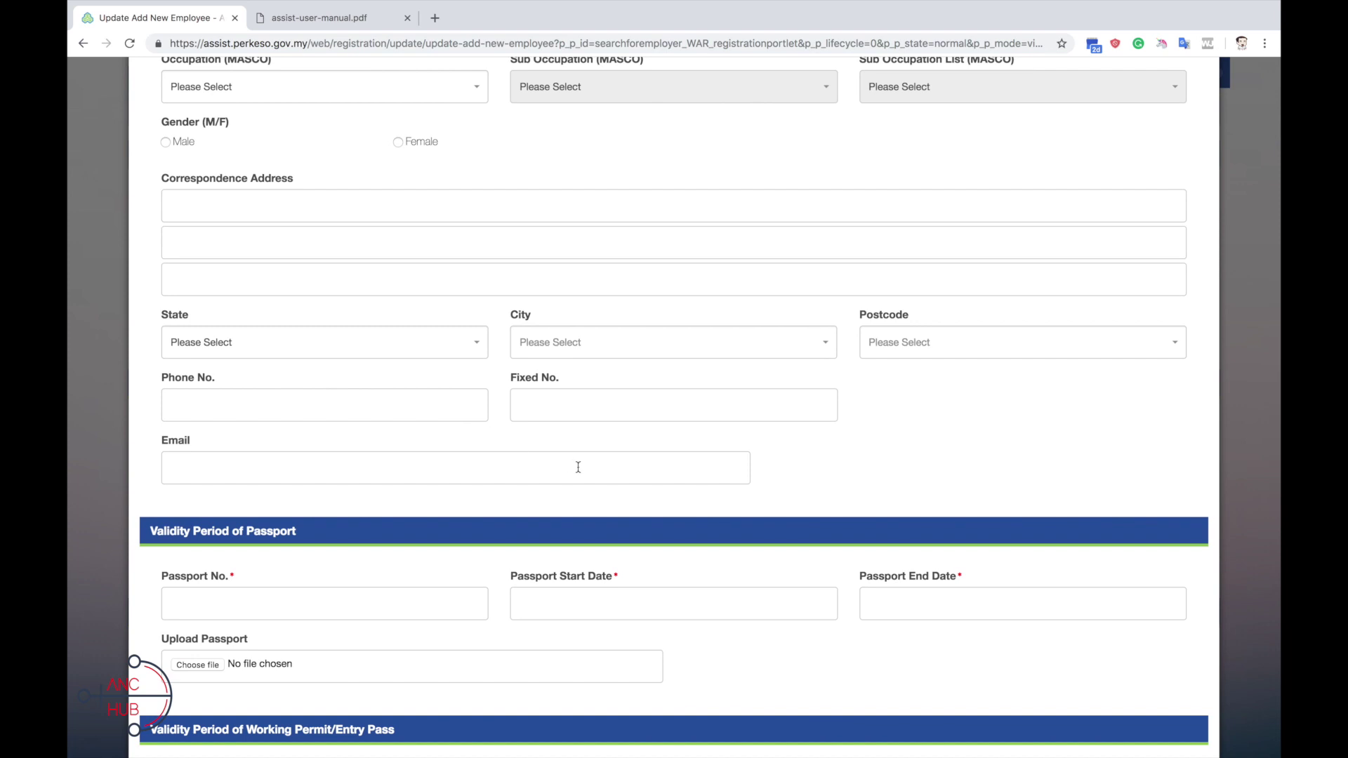
pyautogui.scroll(-2, 580, 468)
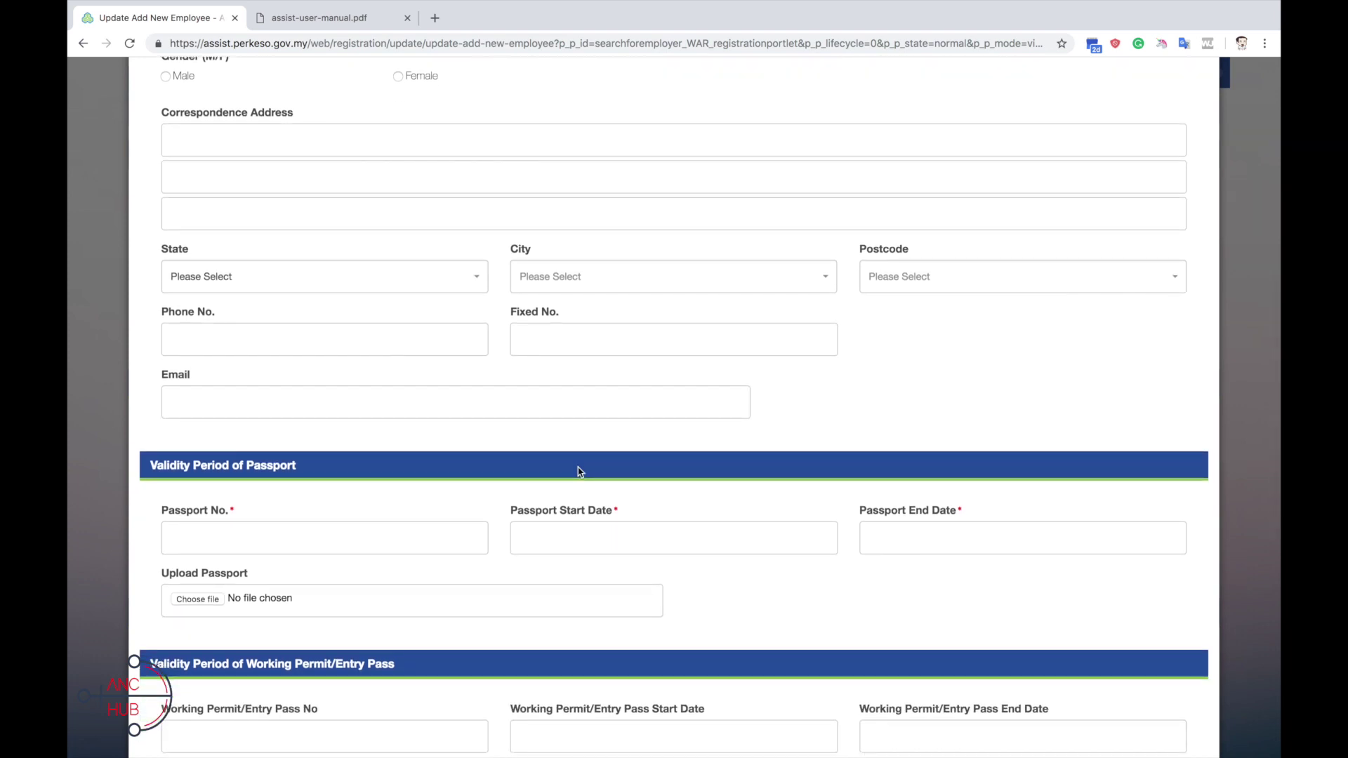
pyautogui.scroll(-2, 579, 471)
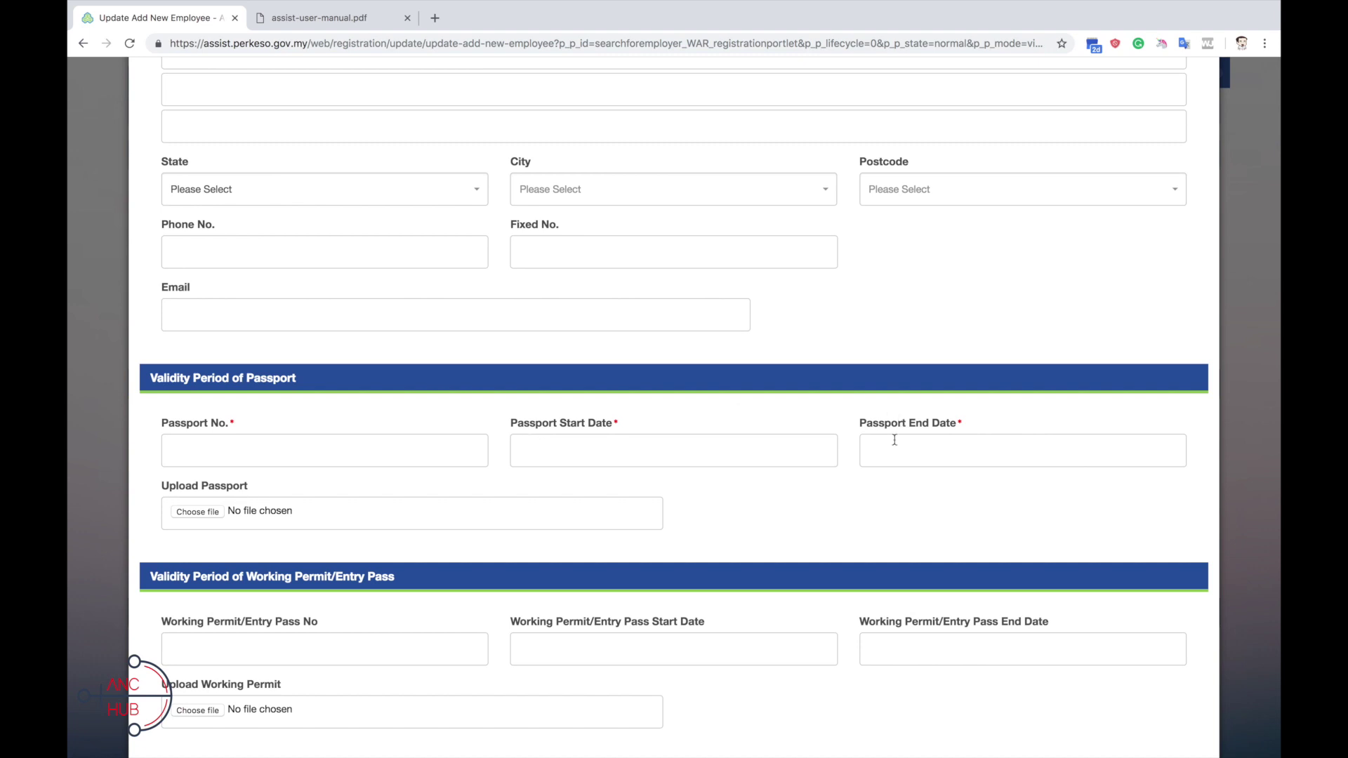
pyautogui.scroll(-2, 899, 466)
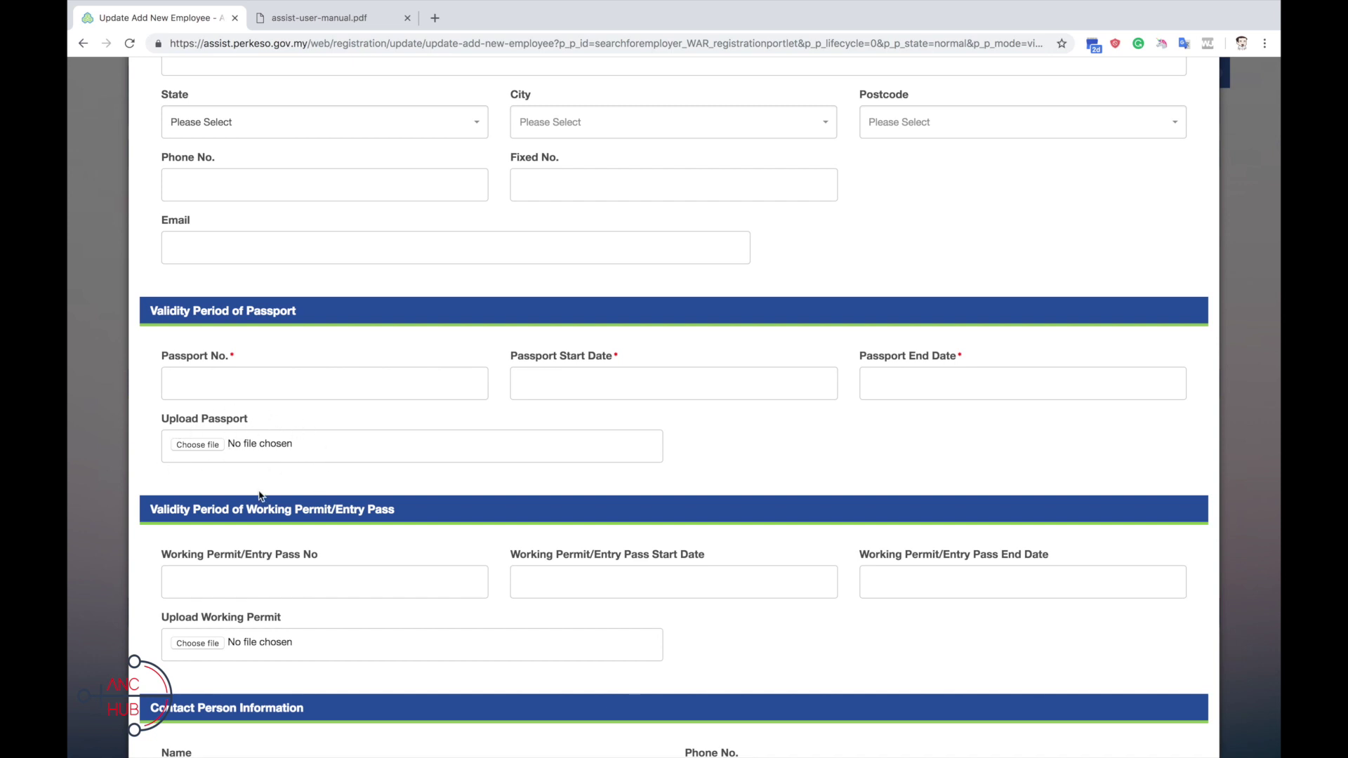
pyautogui.scroll(-5, 344, 532)
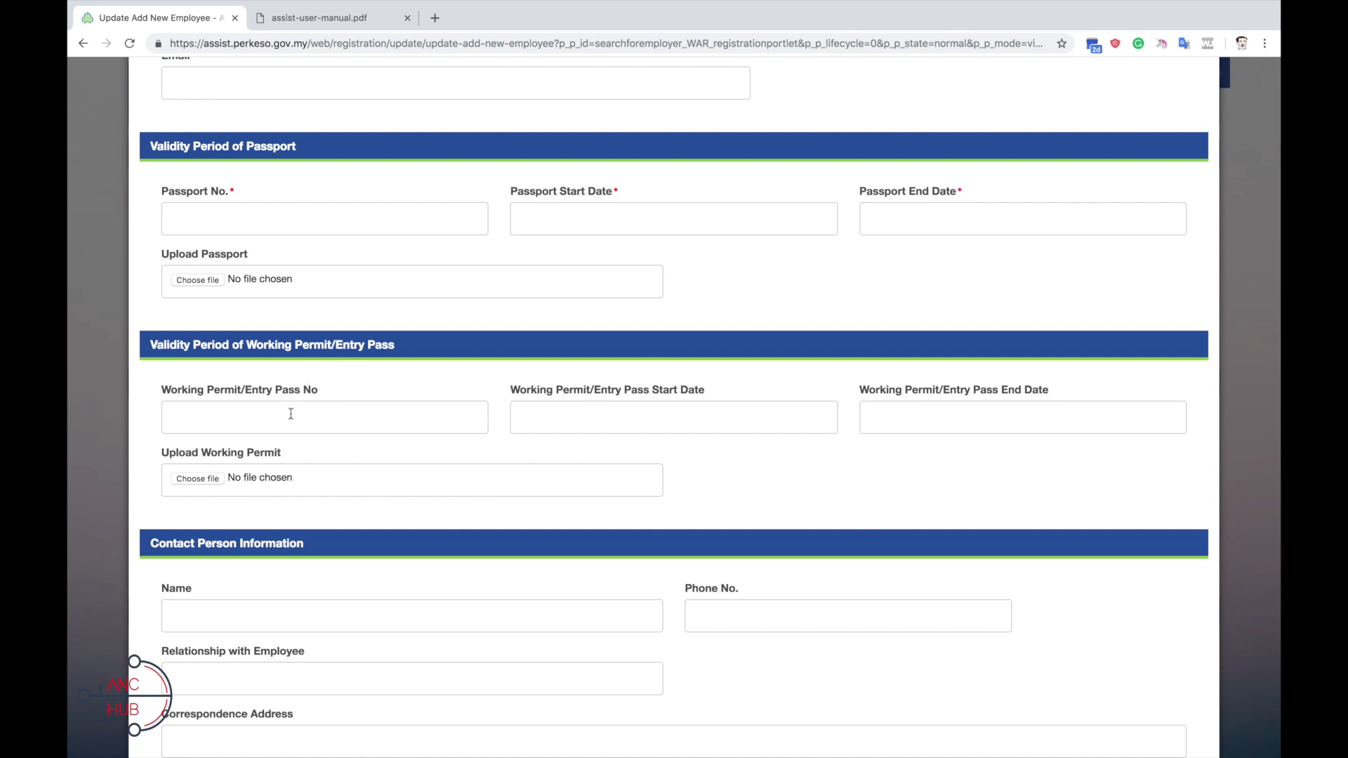
pyautogui.scroll(-3, 624, 428)
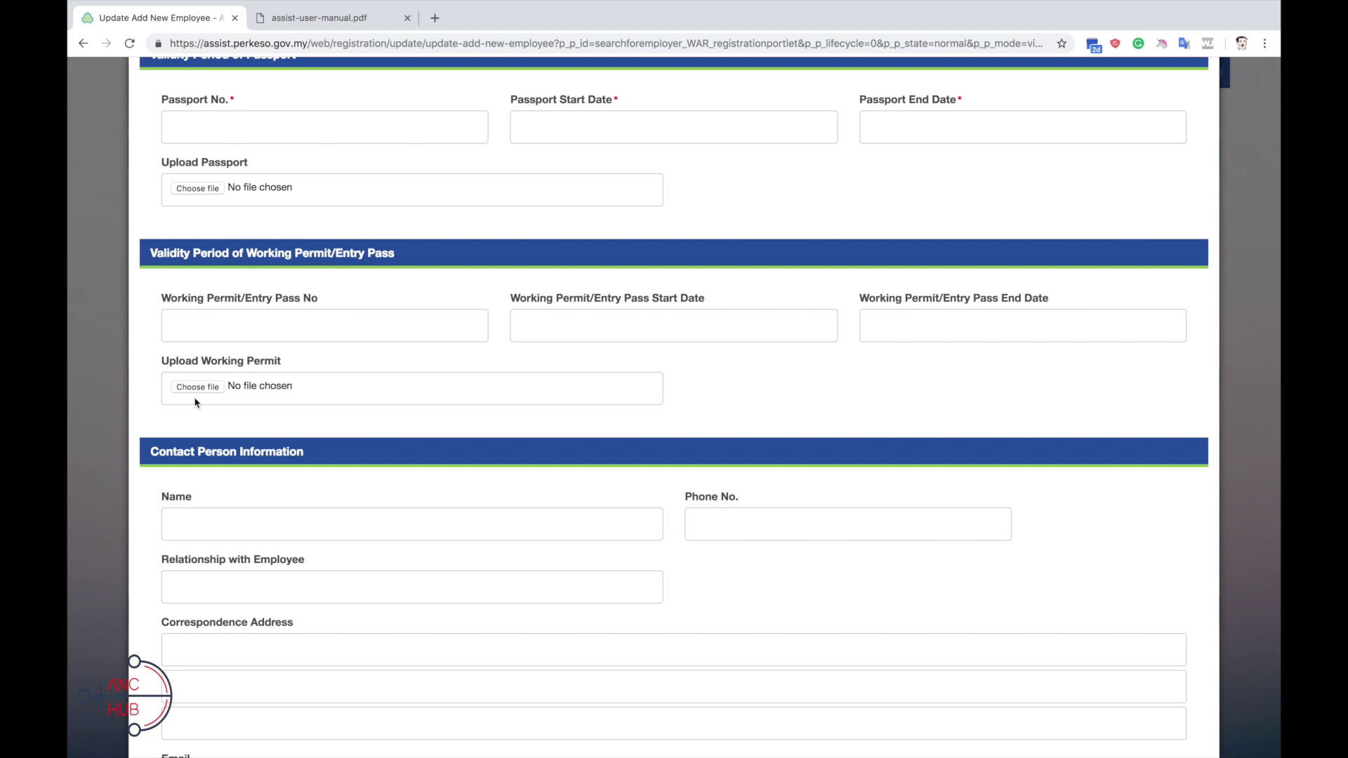
pyautogui.scroll(-1, 370, 453)
pyautogui.scroll(-3, 370, 452)
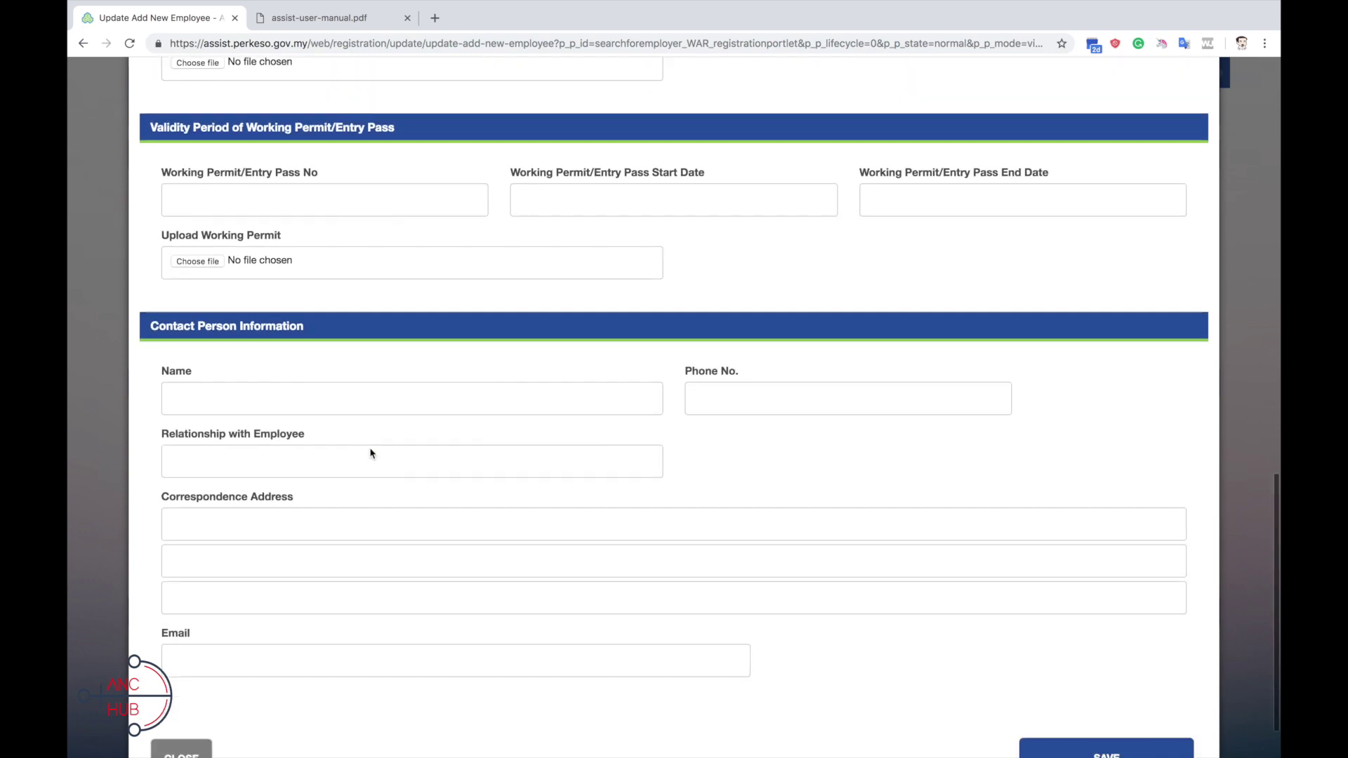
pyautogui.scroll(-2, 370, 449)
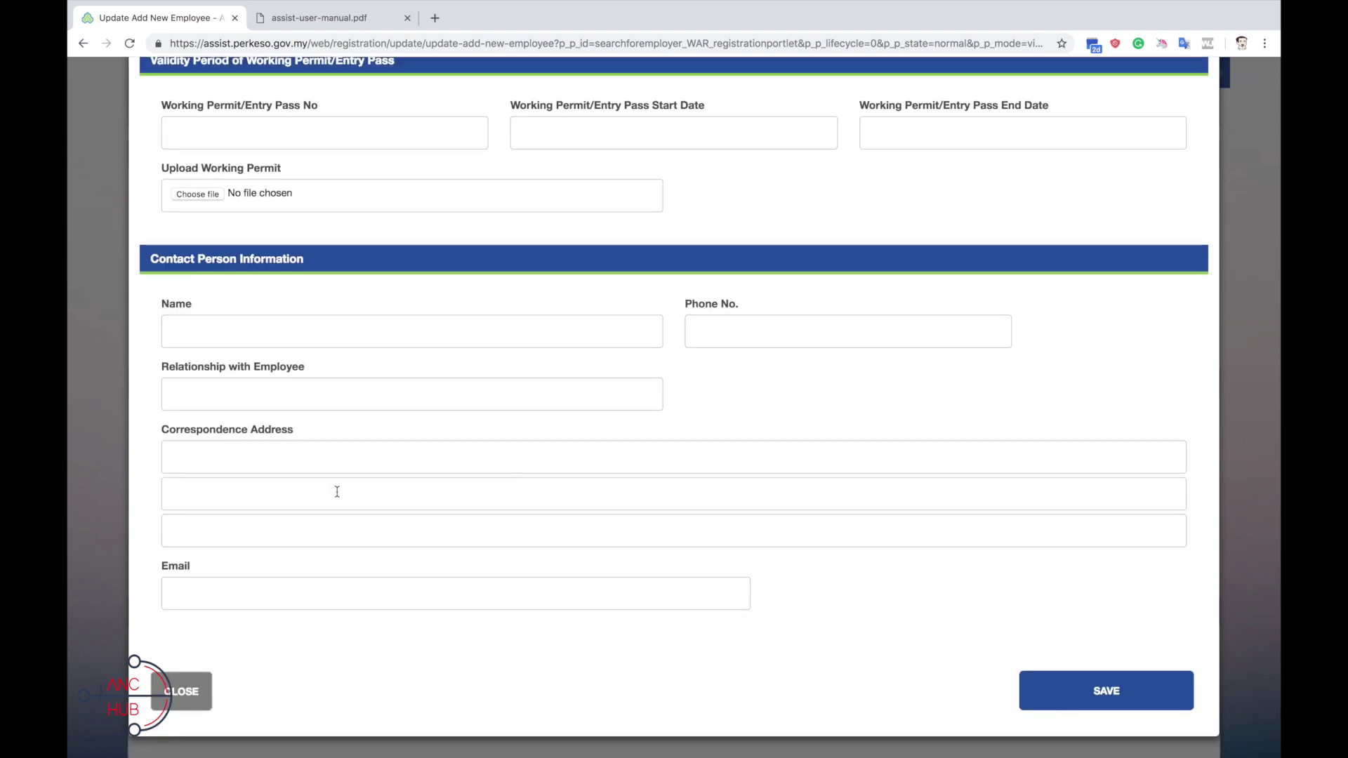
pyautogui.click(1107, 687)
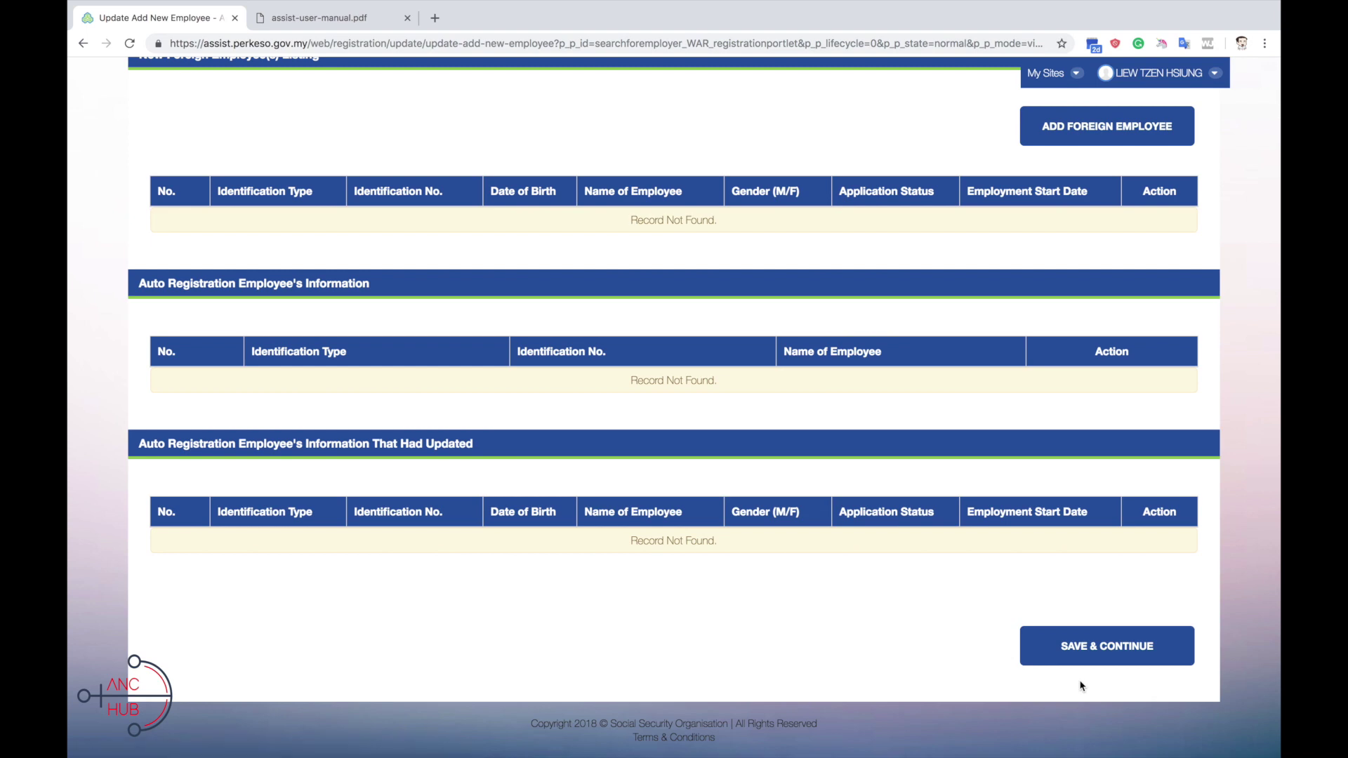
# Step: Scroll back up and return to the MyASSIST Employer Profile page
pyautogui.scroll(10, 921, 679)
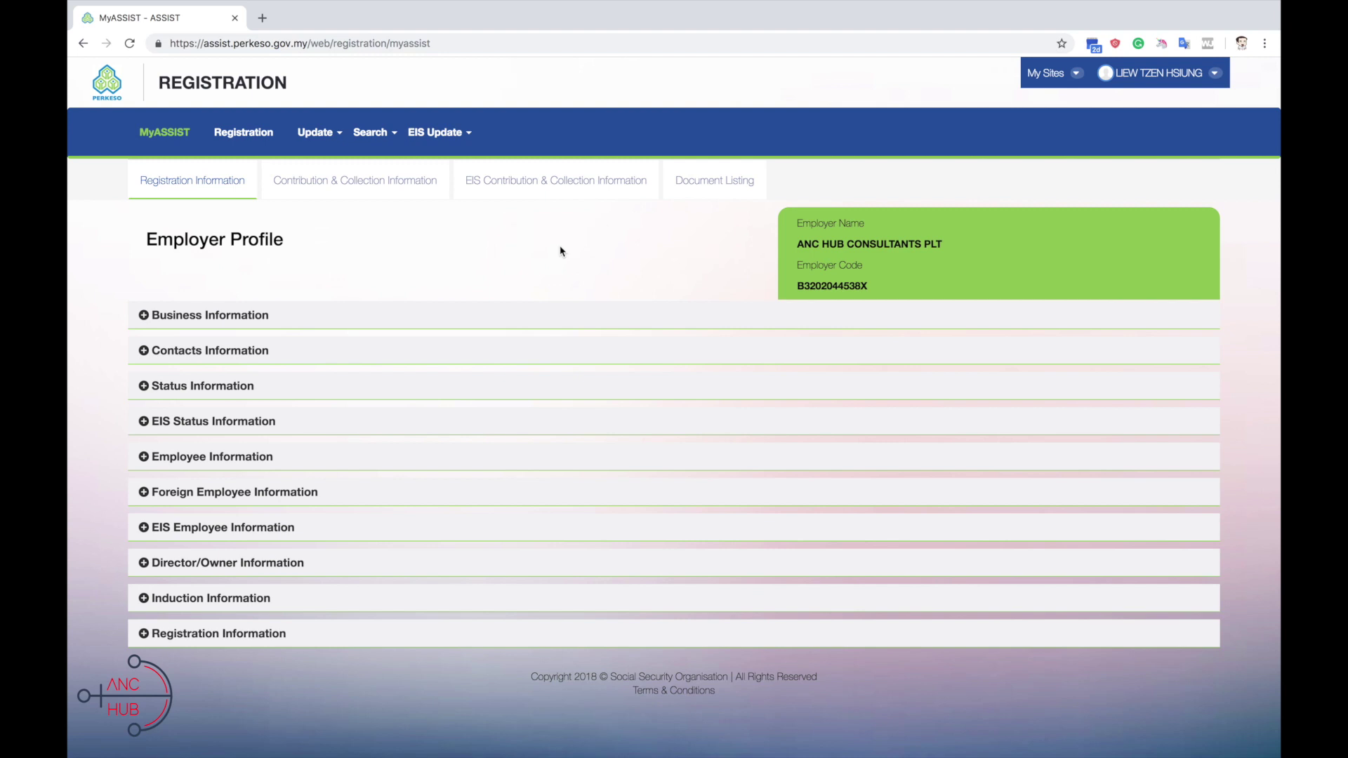
# Step: Open Update Add Employee Resigned Date for ANC HUB CONSULTANTS PLT, specific employees, resign date 28/02/2019
pyautogui.click(319, 137)
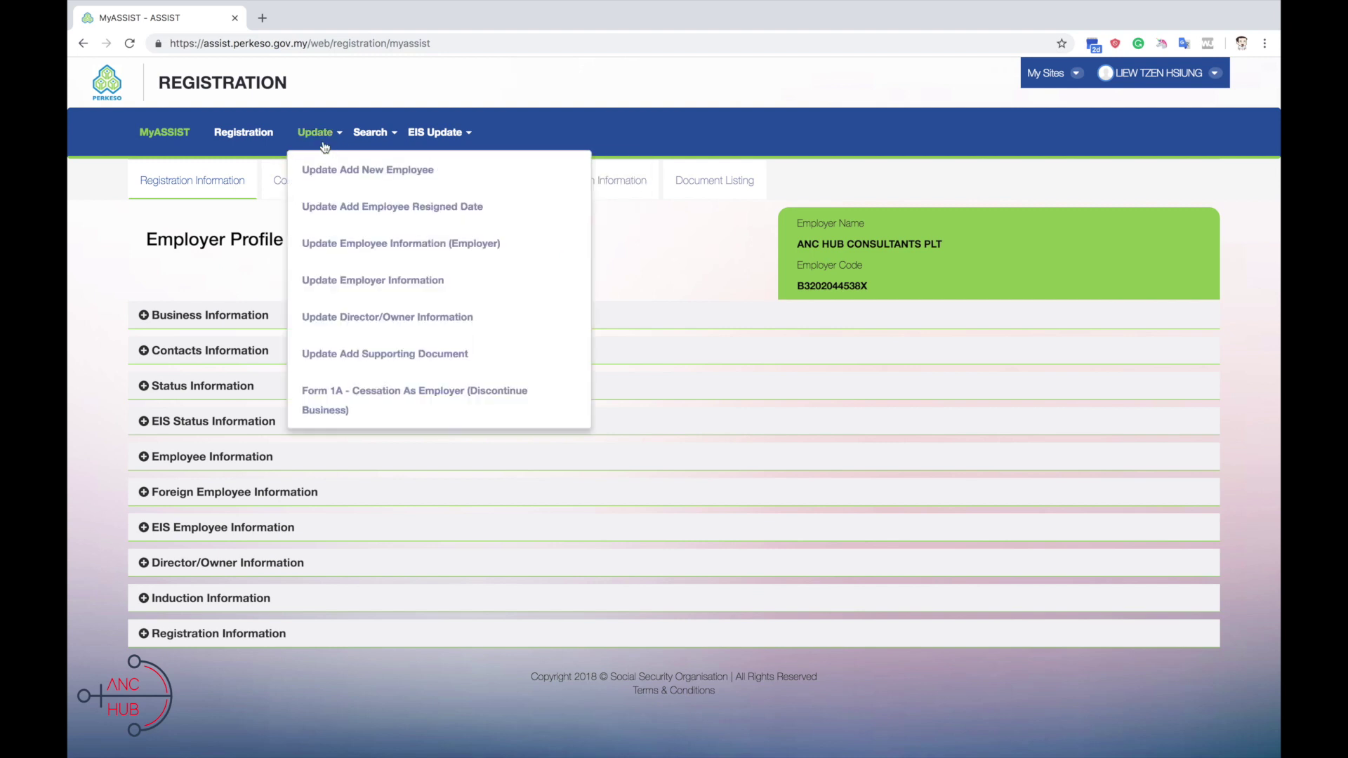
pyautogui.click(336, 209)
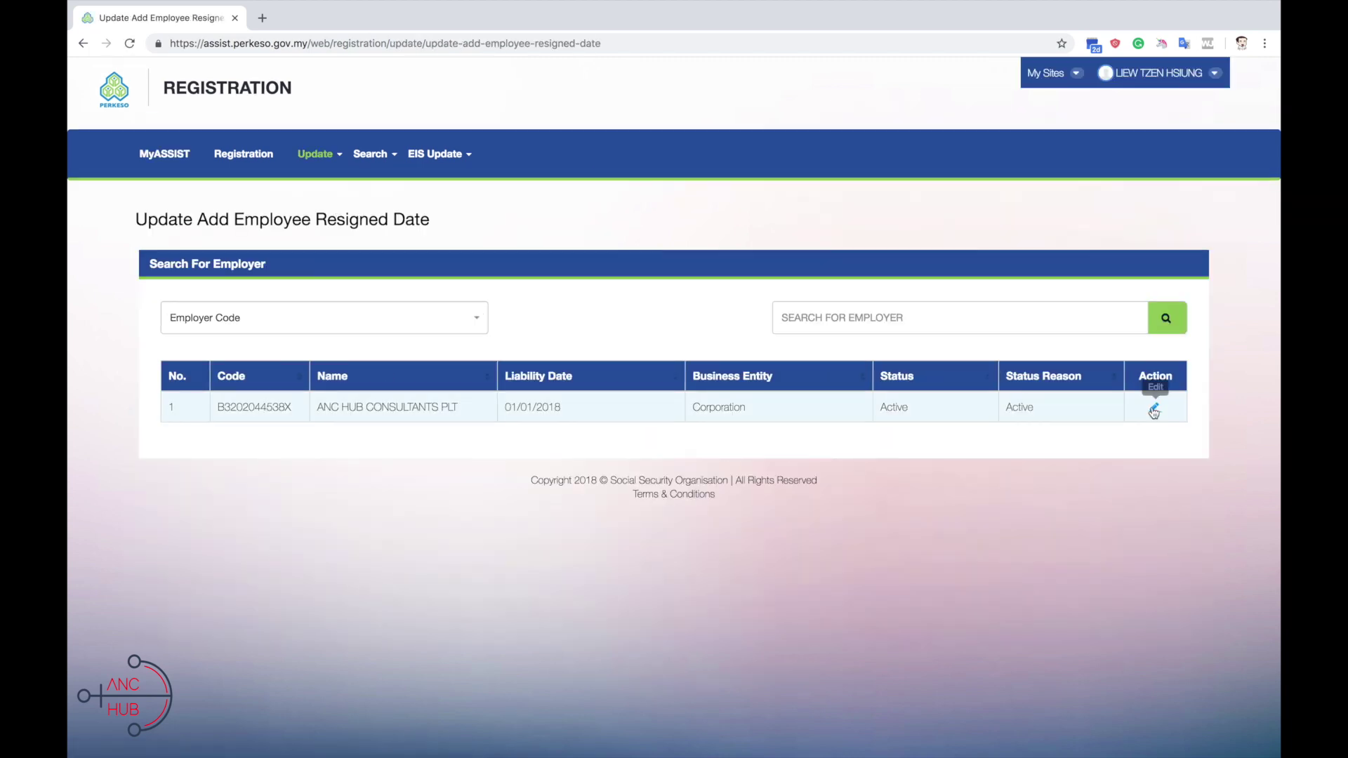
pyautogui.click(1153, 409)
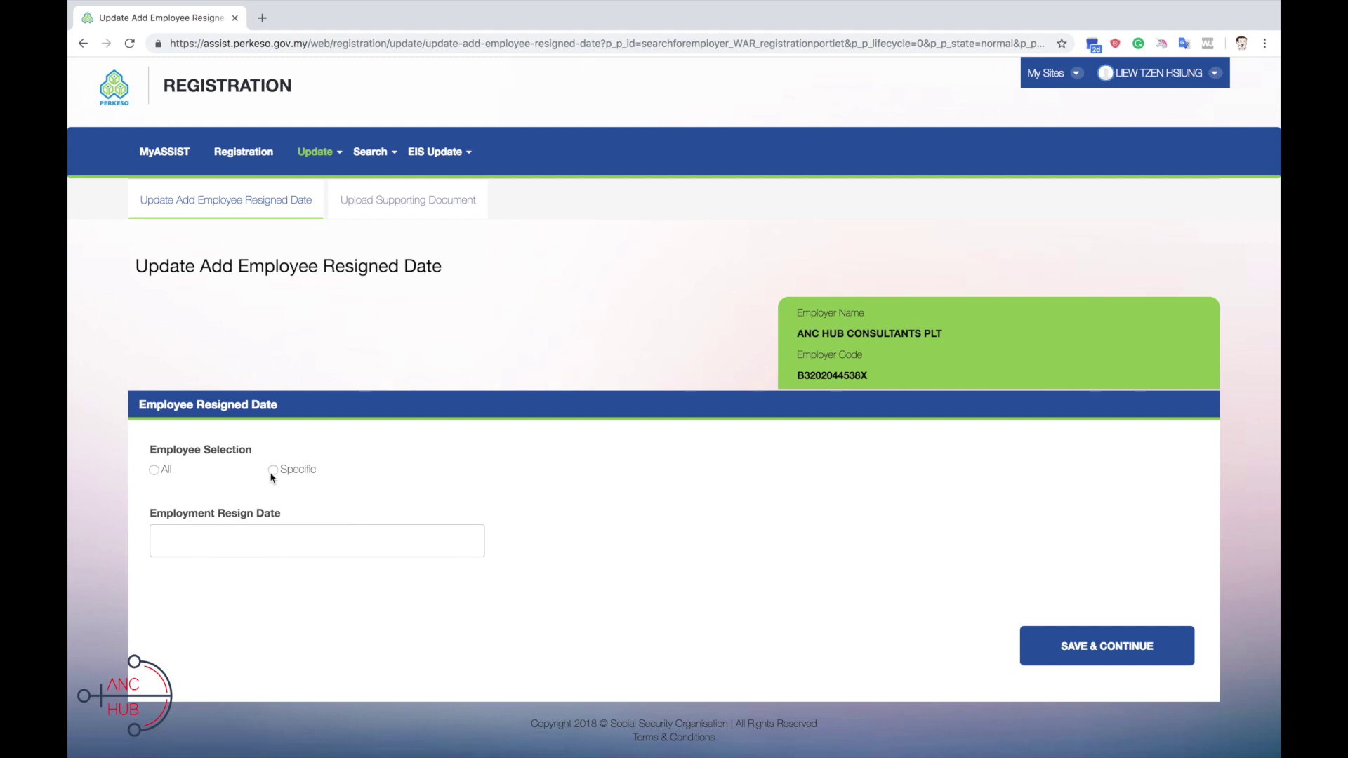
pyautogui.click(272, 470)
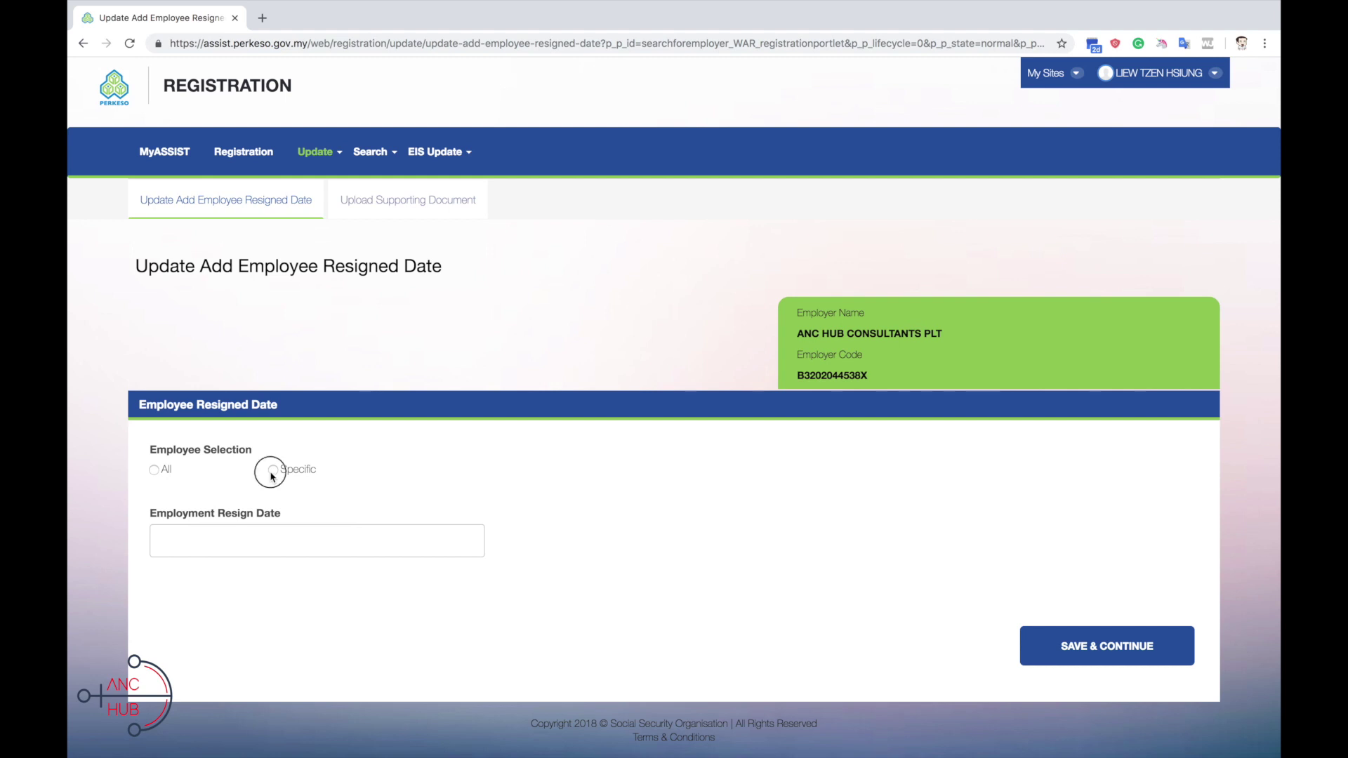
pyautogui.click(270, 537)
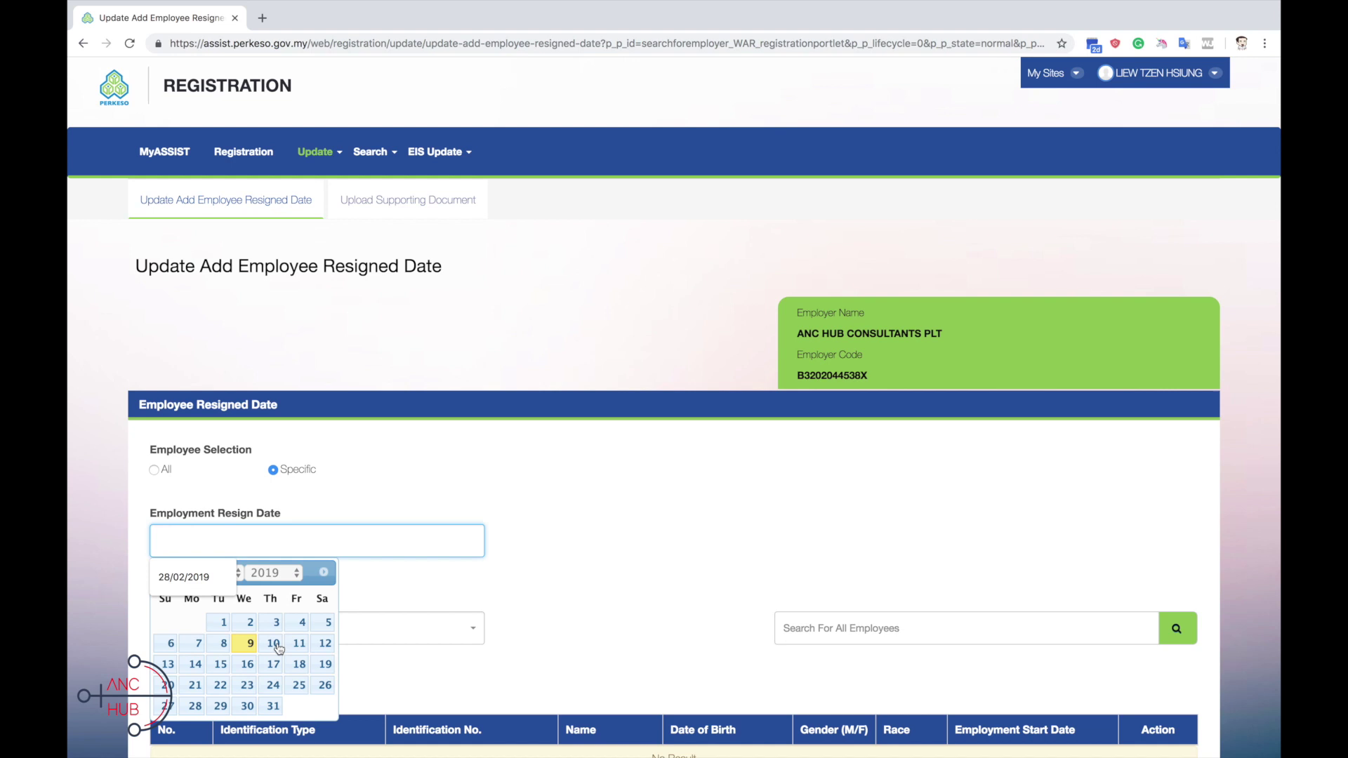
pyautogui.click(231, 587)
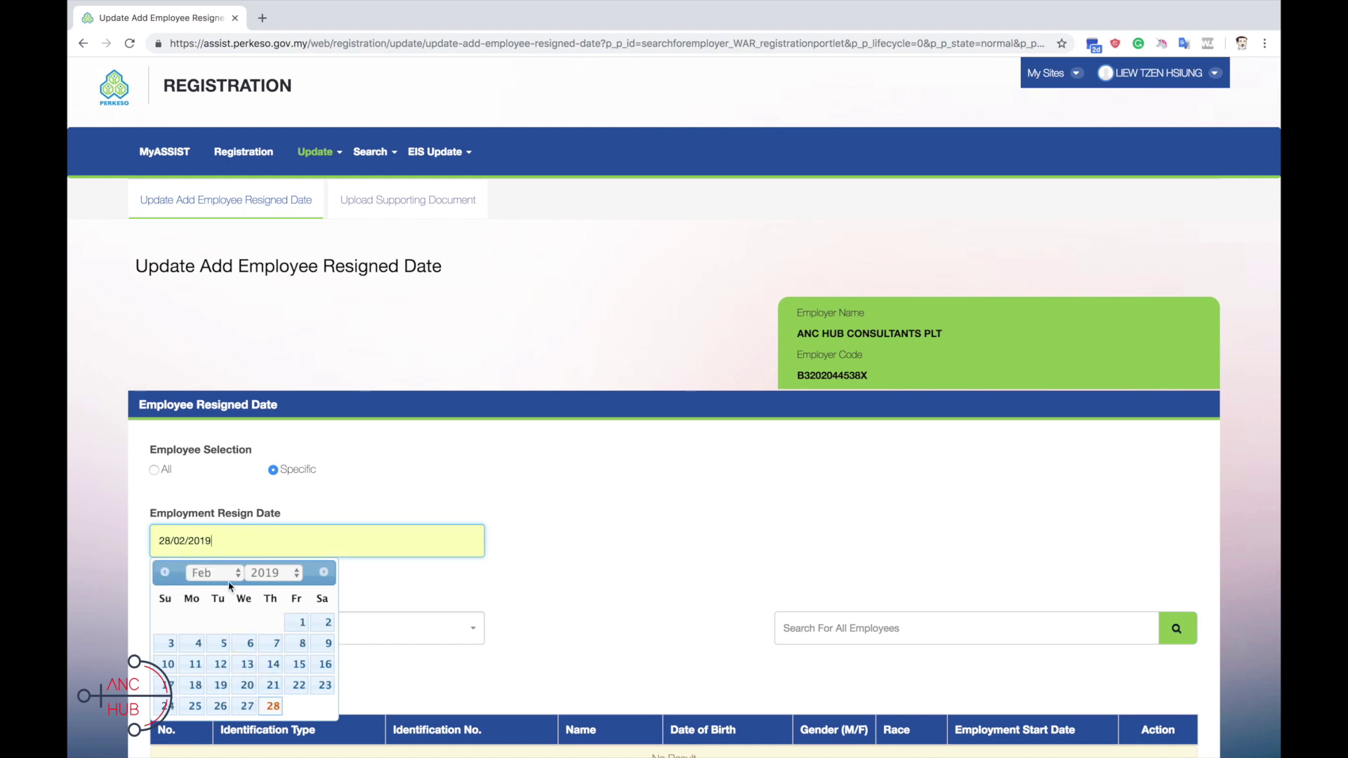
pyautogui.click(395, 633)
pyautogui.scroll(-1, 588, 589)
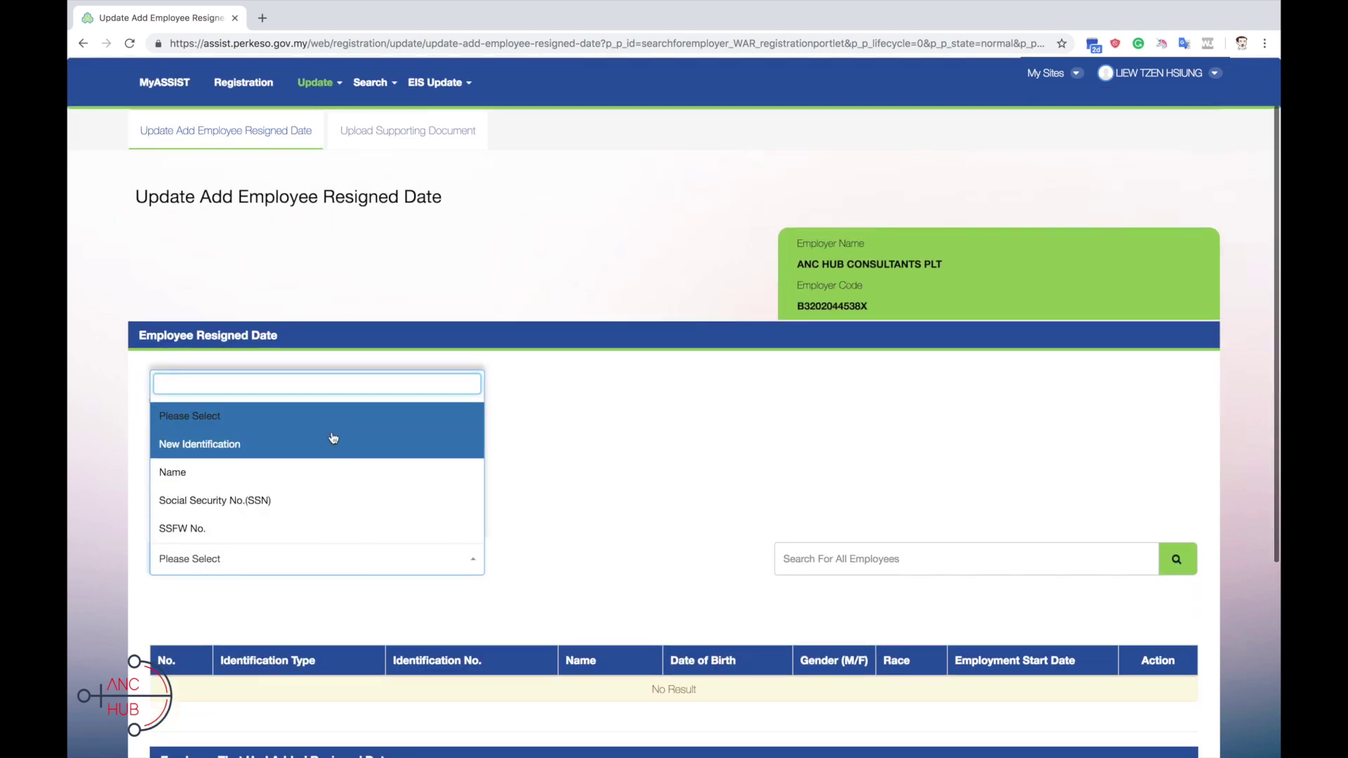
pyautogui.write('name')
pyautogui.click(290, 542)
pyautogui.click(859, 570)
pyautogui.write('liew')
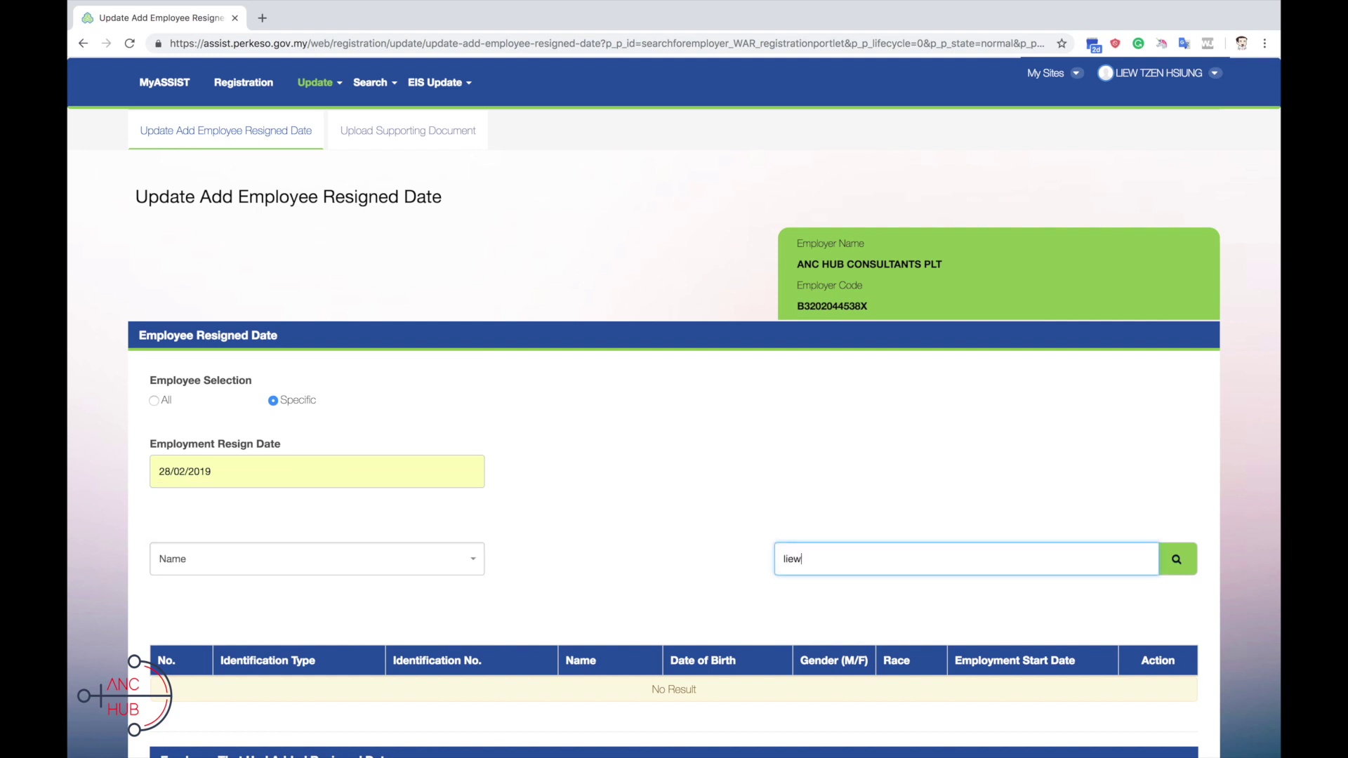
pyautogui.write(' tzen hsiung')
pyautogui.click(1177, 560)
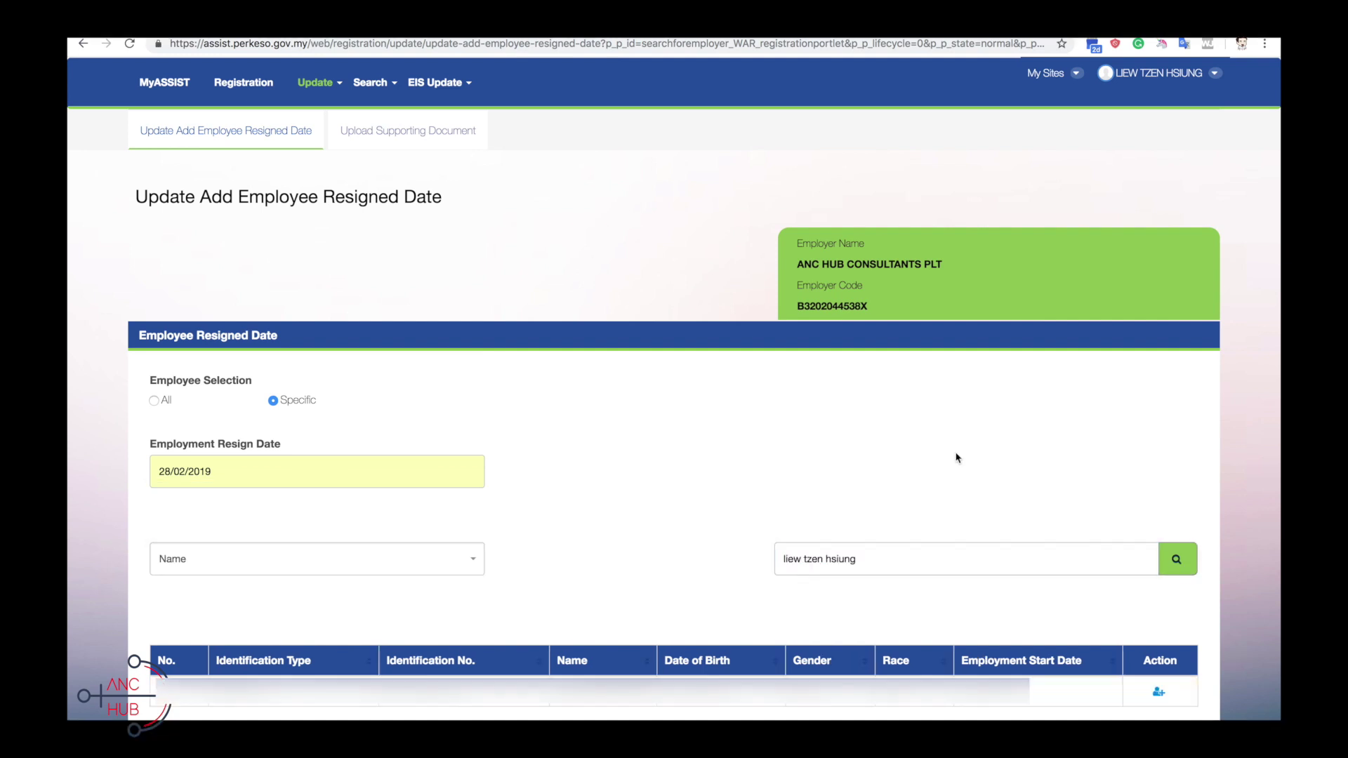
pyautogui.click(1157, 693)
# Step: Save the resignation entry with SAVE & CONTINUE
pyautogui.scroll(-5, 767, 635)
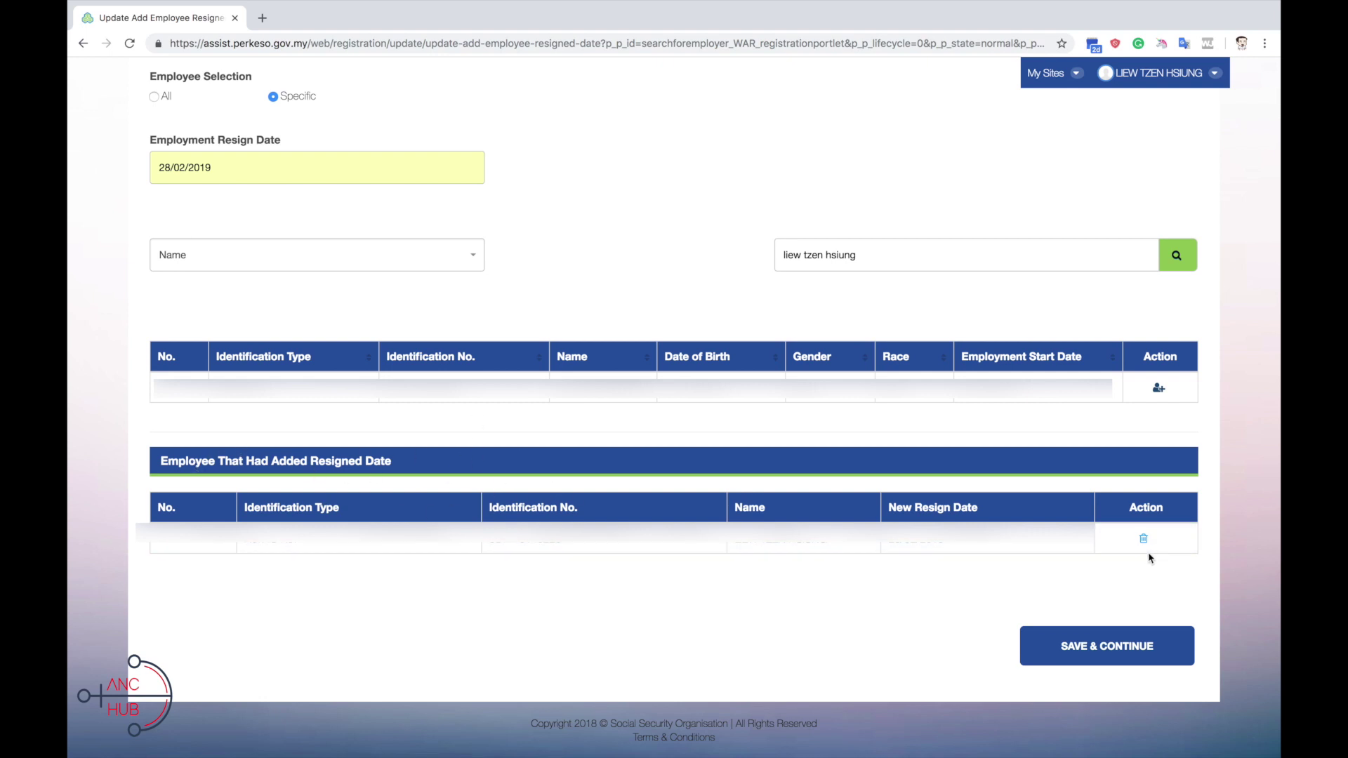
pyautogui.click(1117, 664)
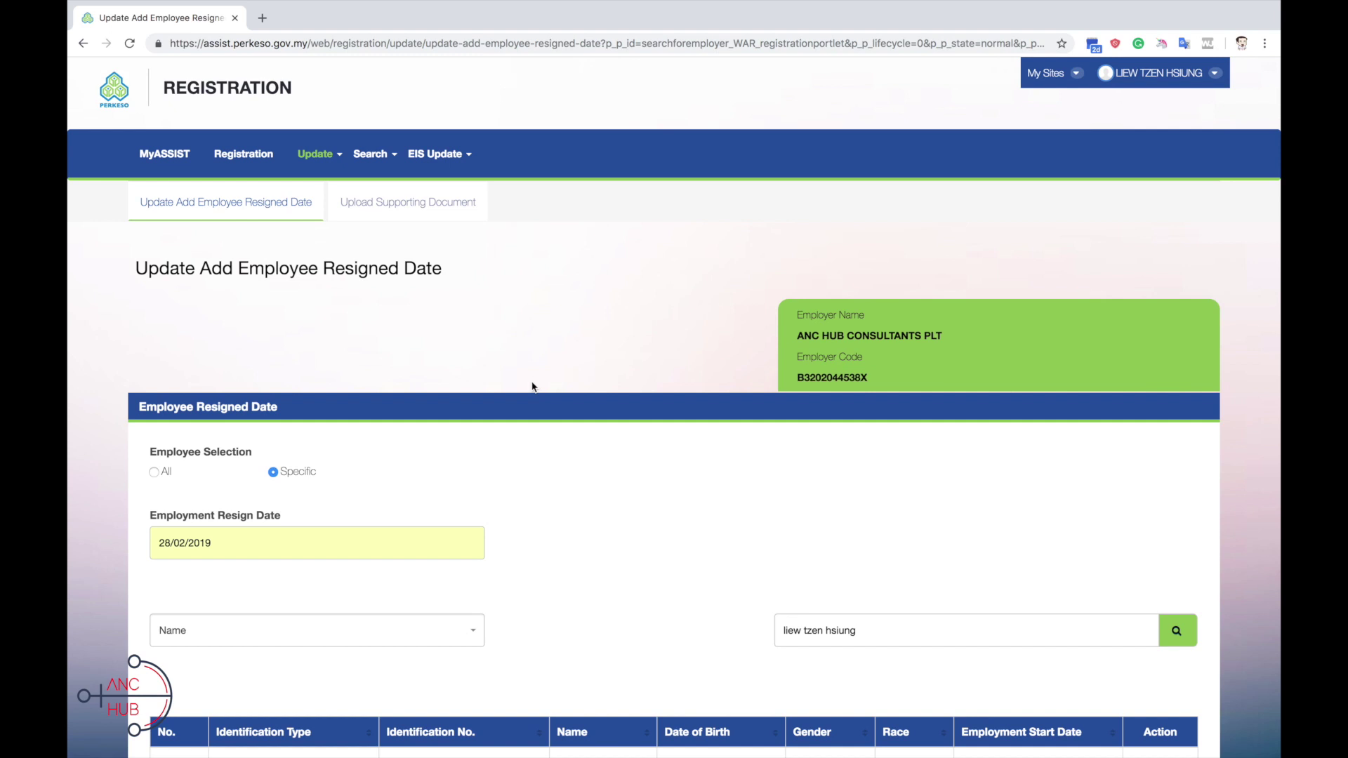
pyautogui.click(315, 154)
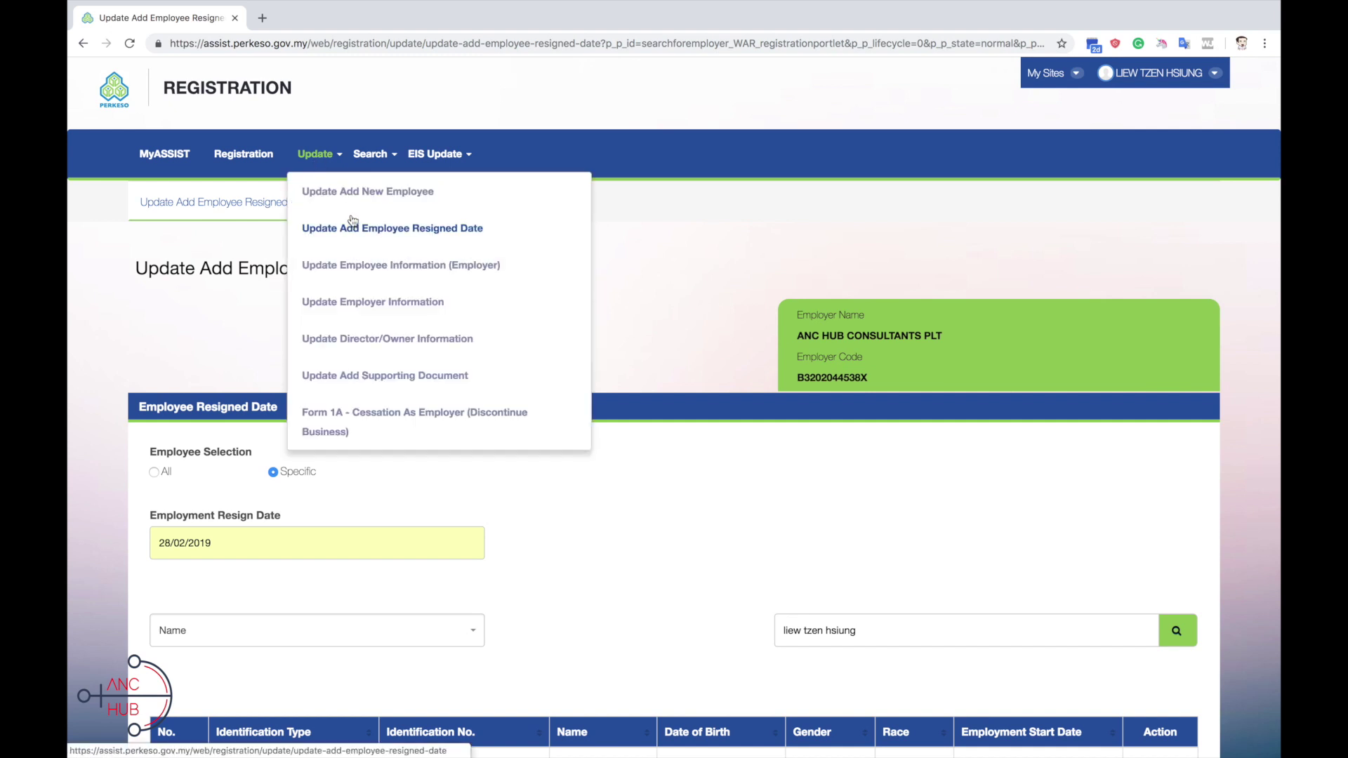
pyautogui.moveTo(436, 153)
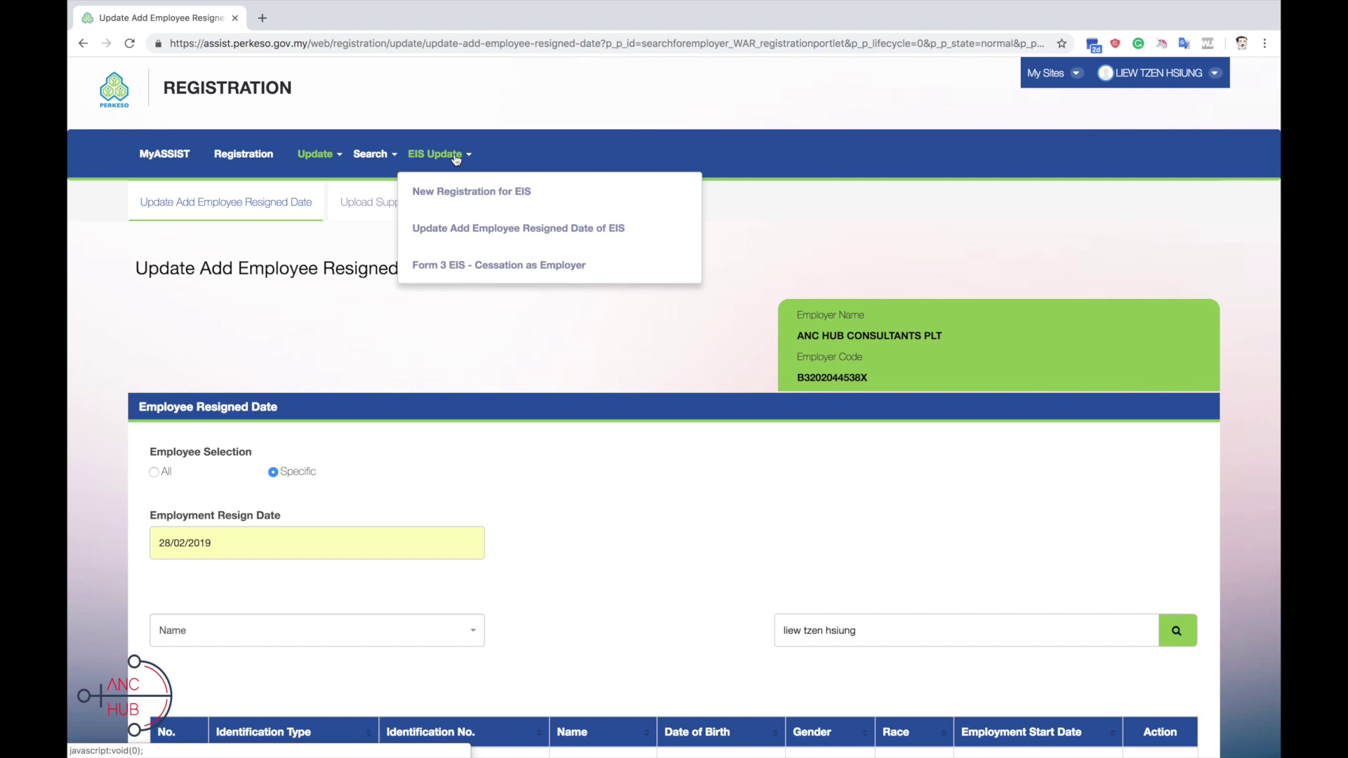
pyautogui.click(466, 232)
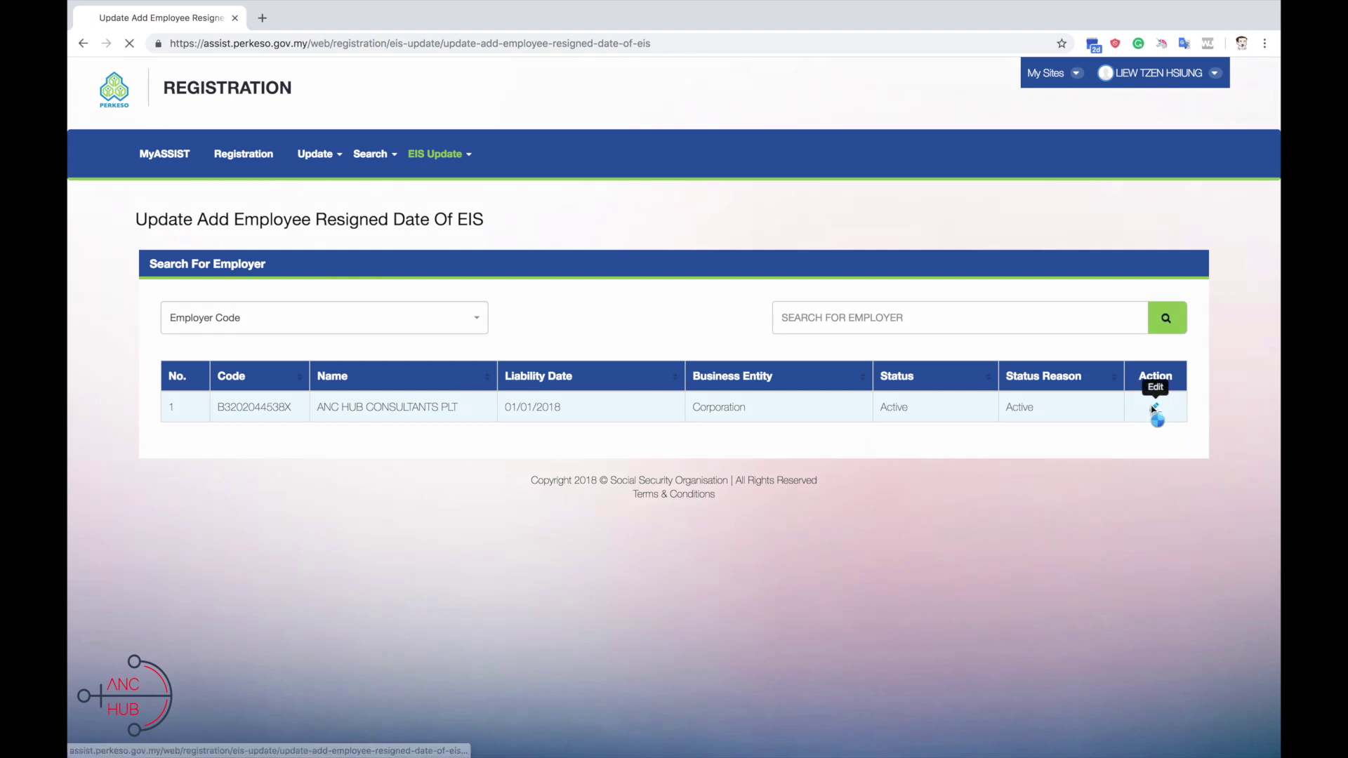
pyautogui.click(1154, 408)
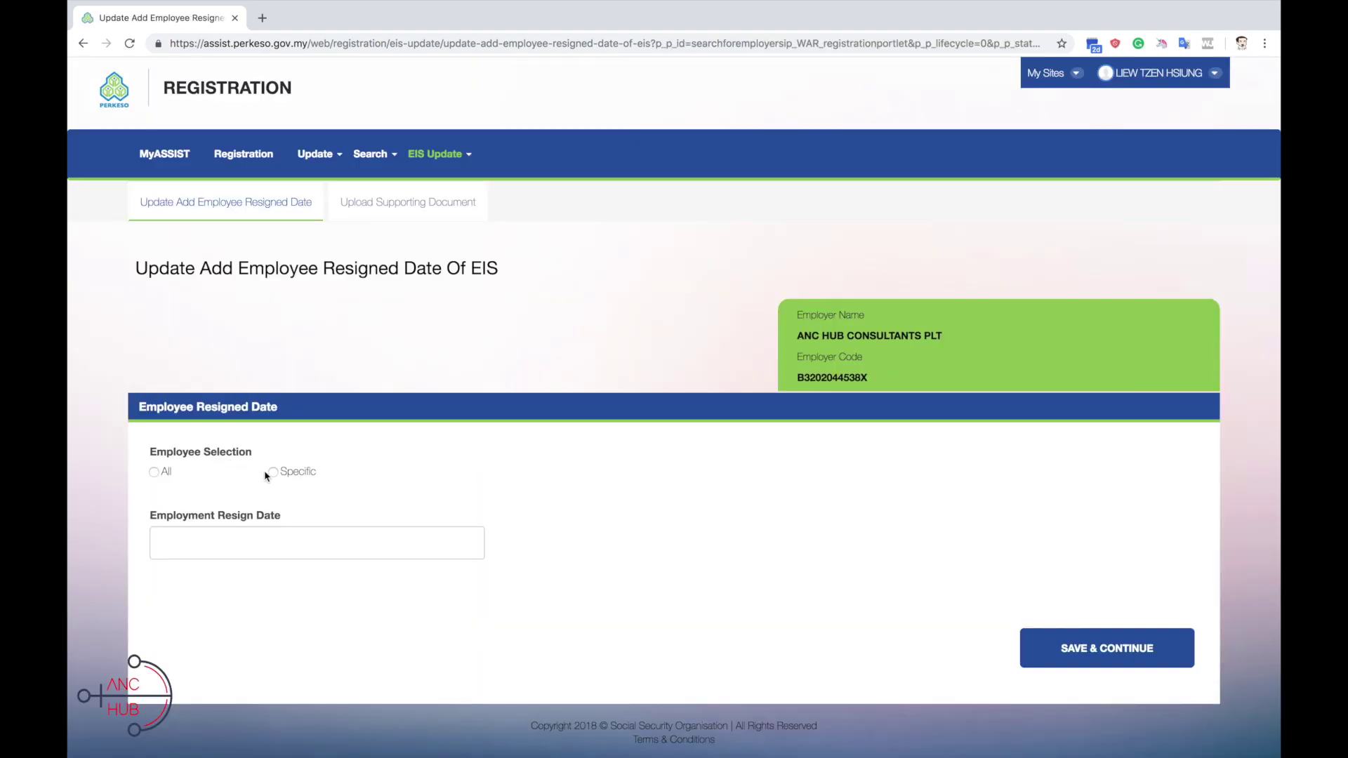
pyautogui.click(273, 471)
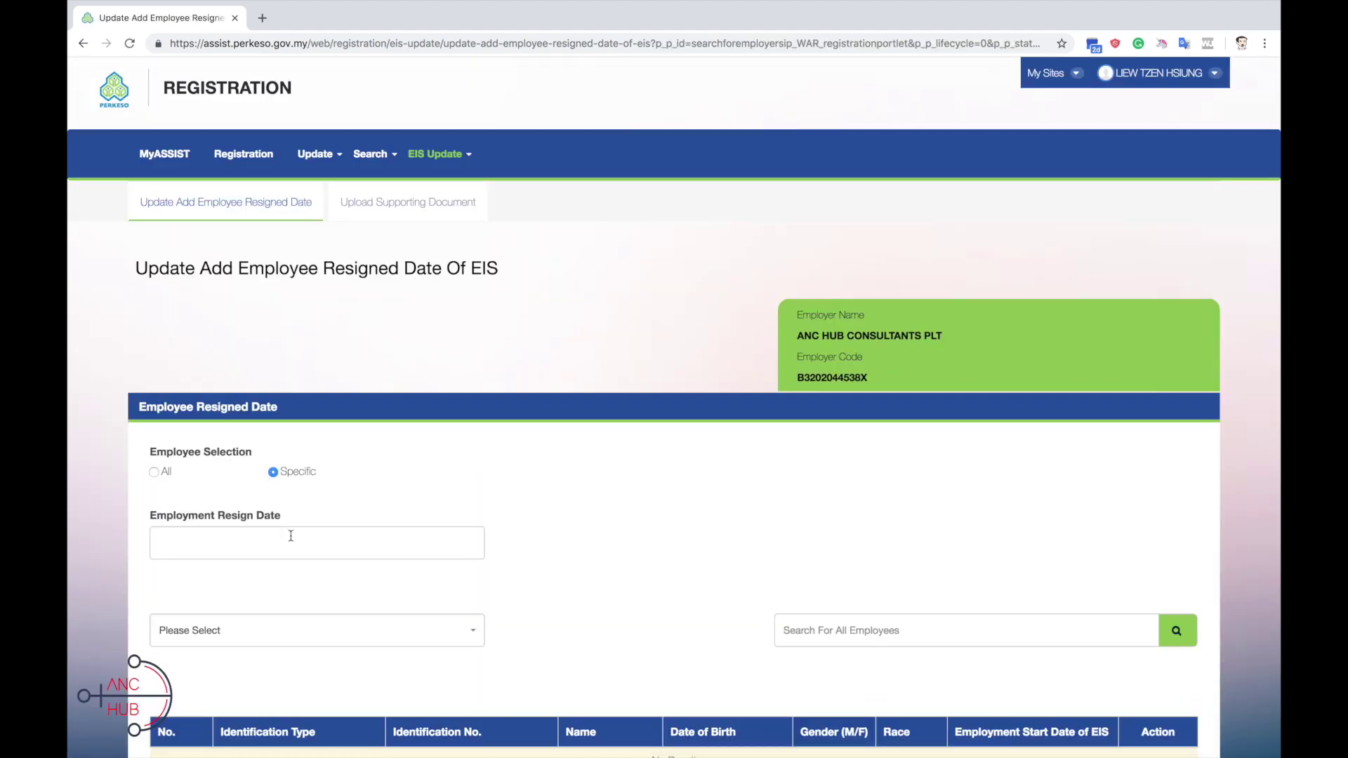
pyautogui.click(271, 630)
pyautogui.click(835, 641)
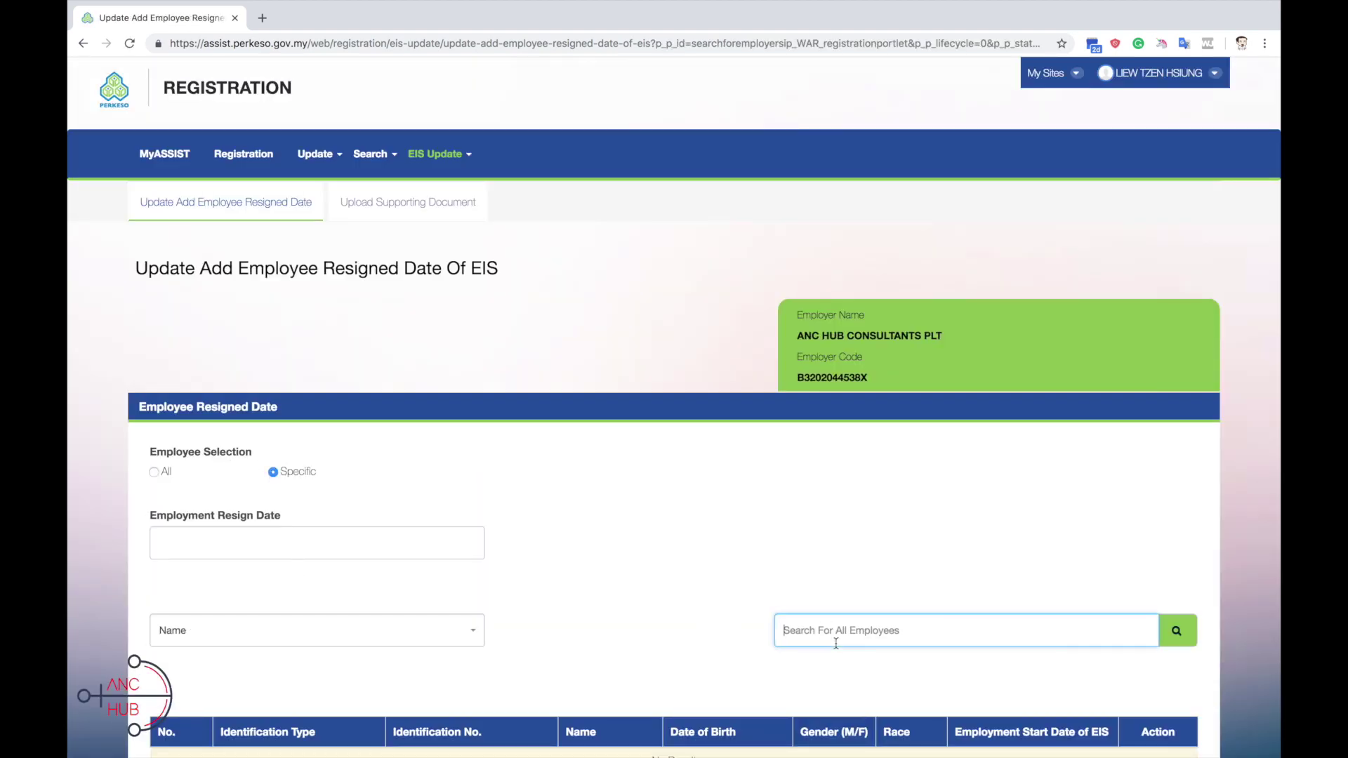
pyautogui.write('liew tzen hsiung')
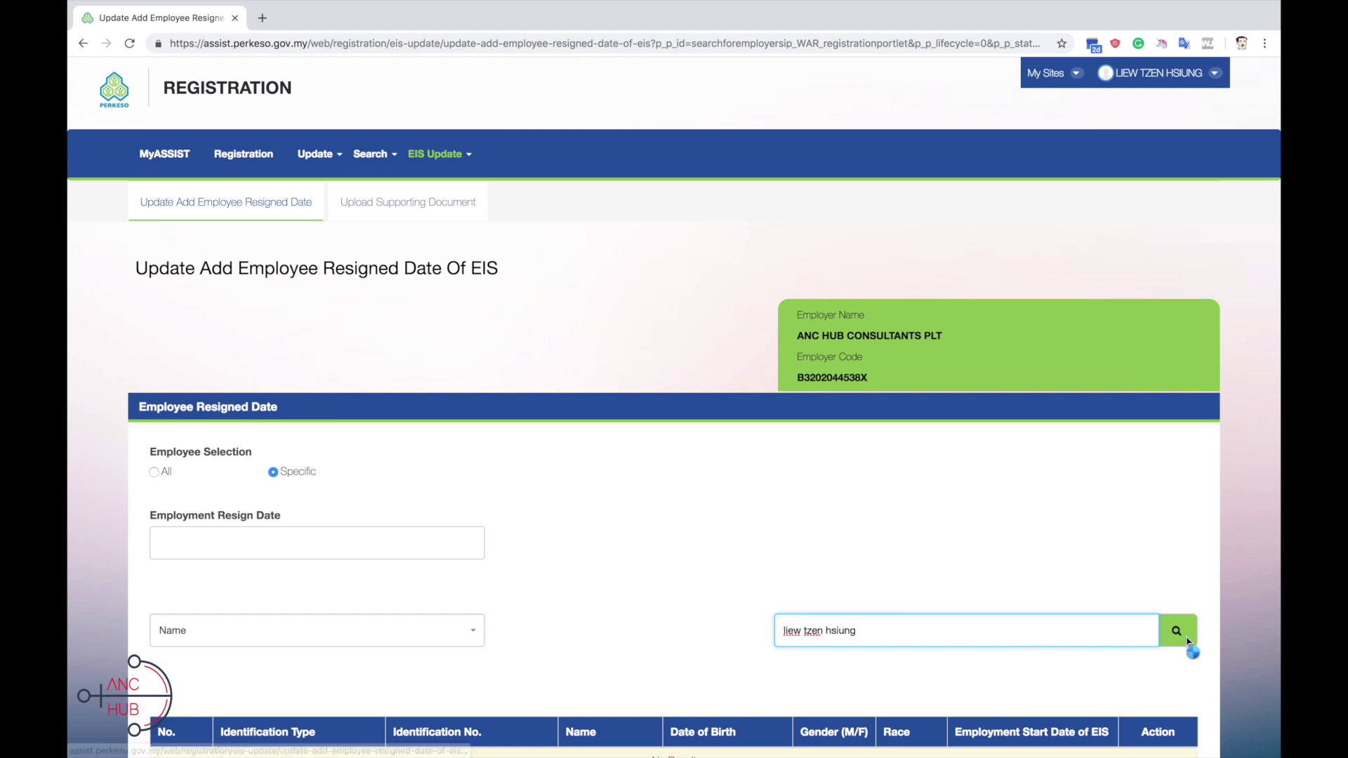
pyautogui.click(1177, 630)
pyautogui.scroll(-5, 942, 543)
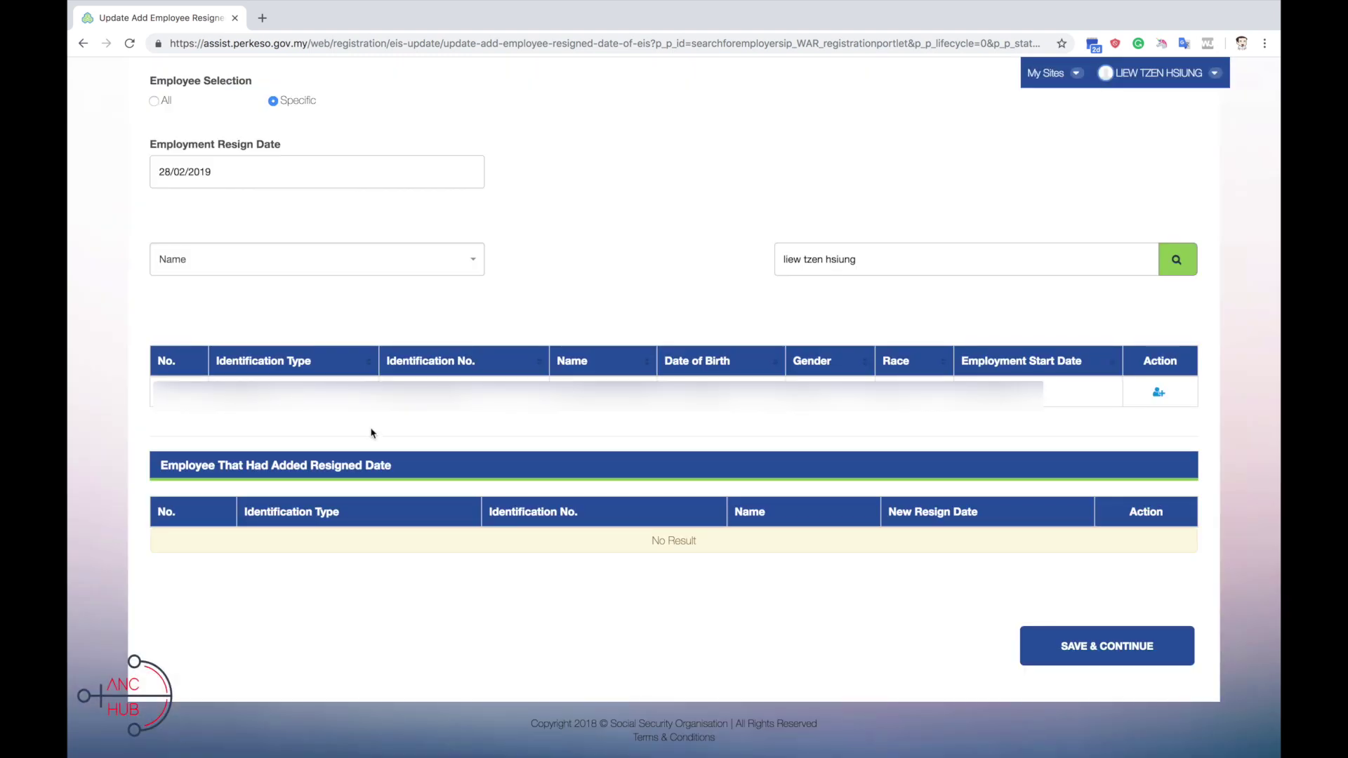
pyautogui.click(1160, 394)
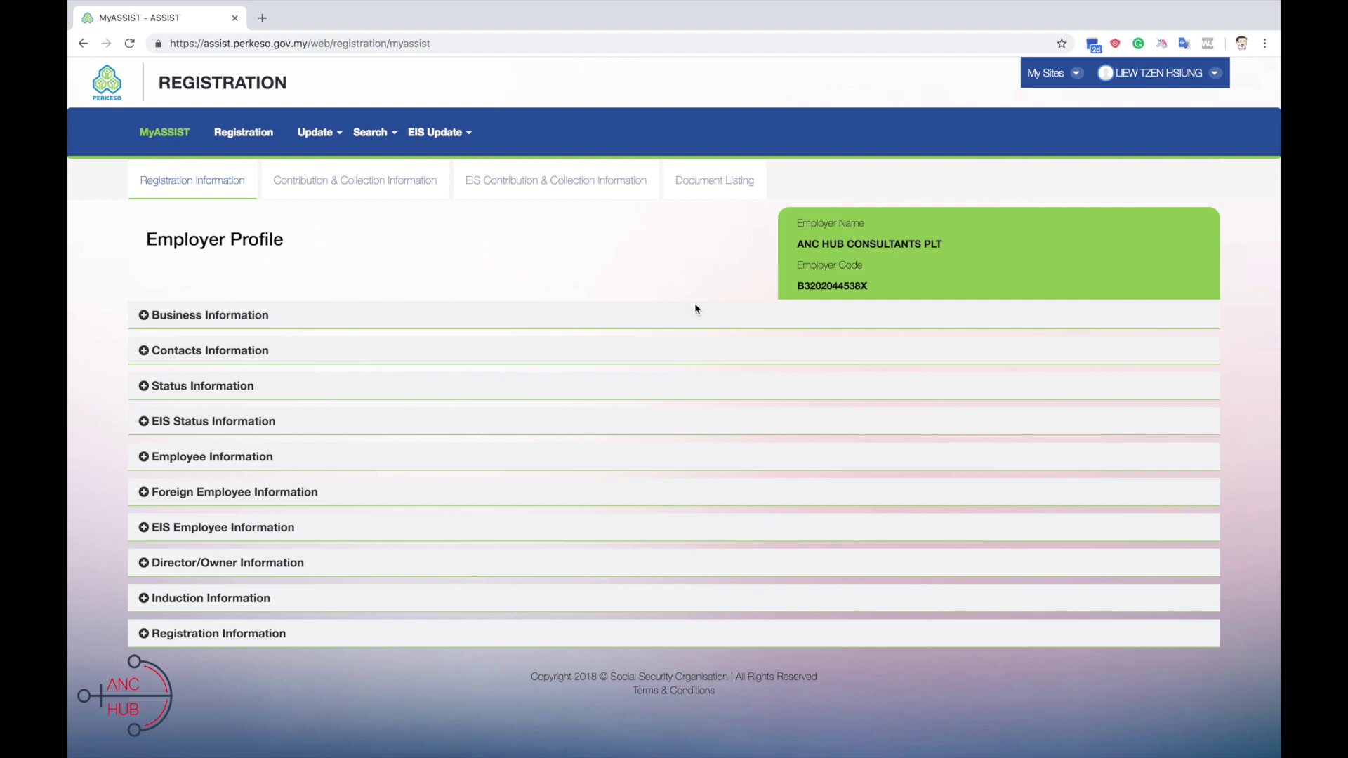
# Step: View the first employee's details in Update Employee Information, close without saving, then open My Sites
pyautogui.click(314, 133)
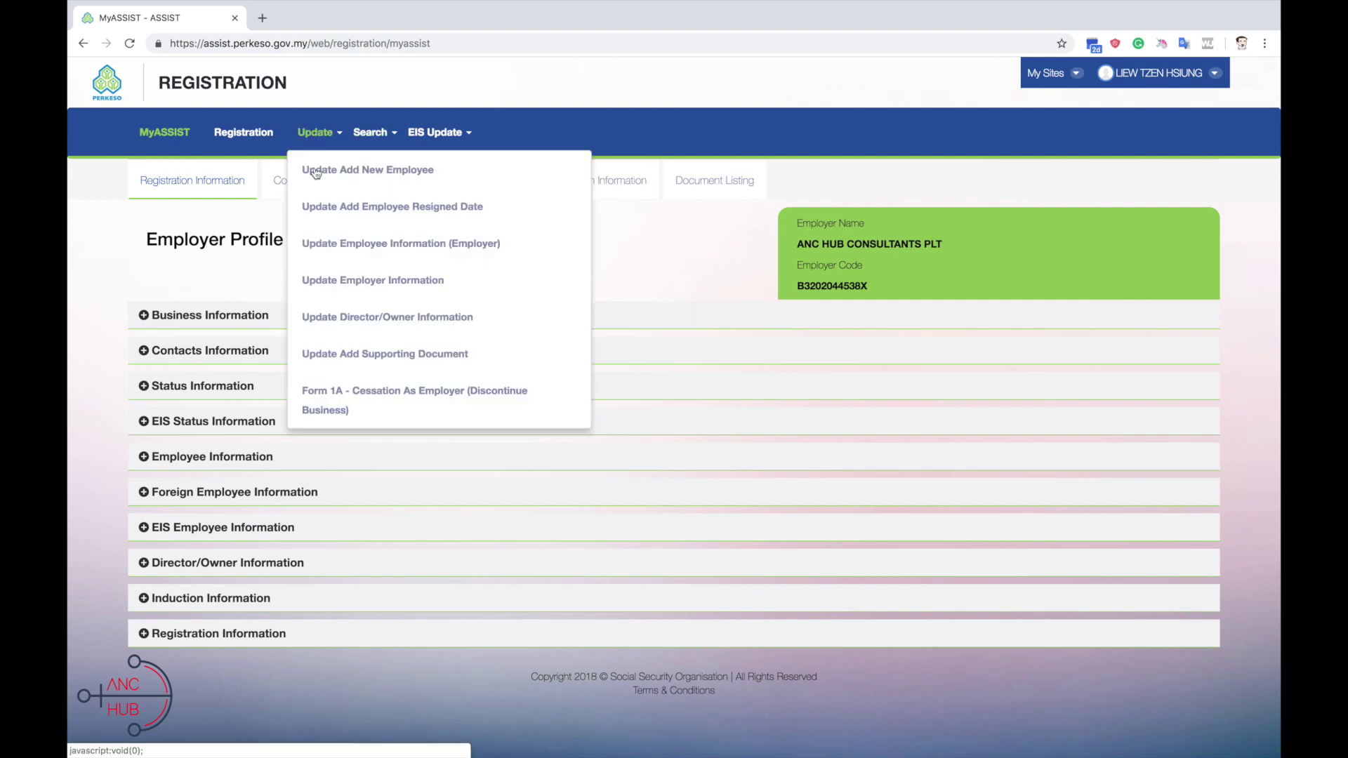
pyautogui.click(338, 255)
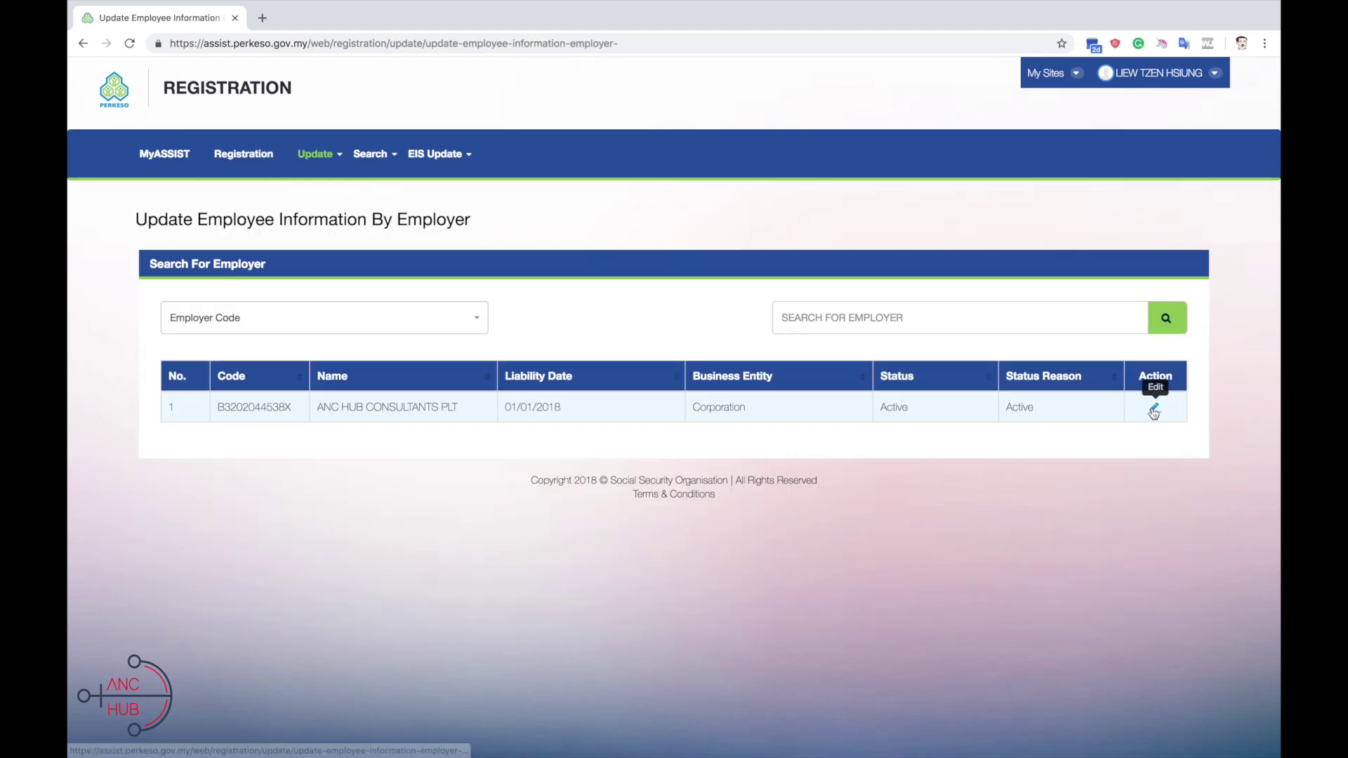
pyautogui.click(1155, 407)
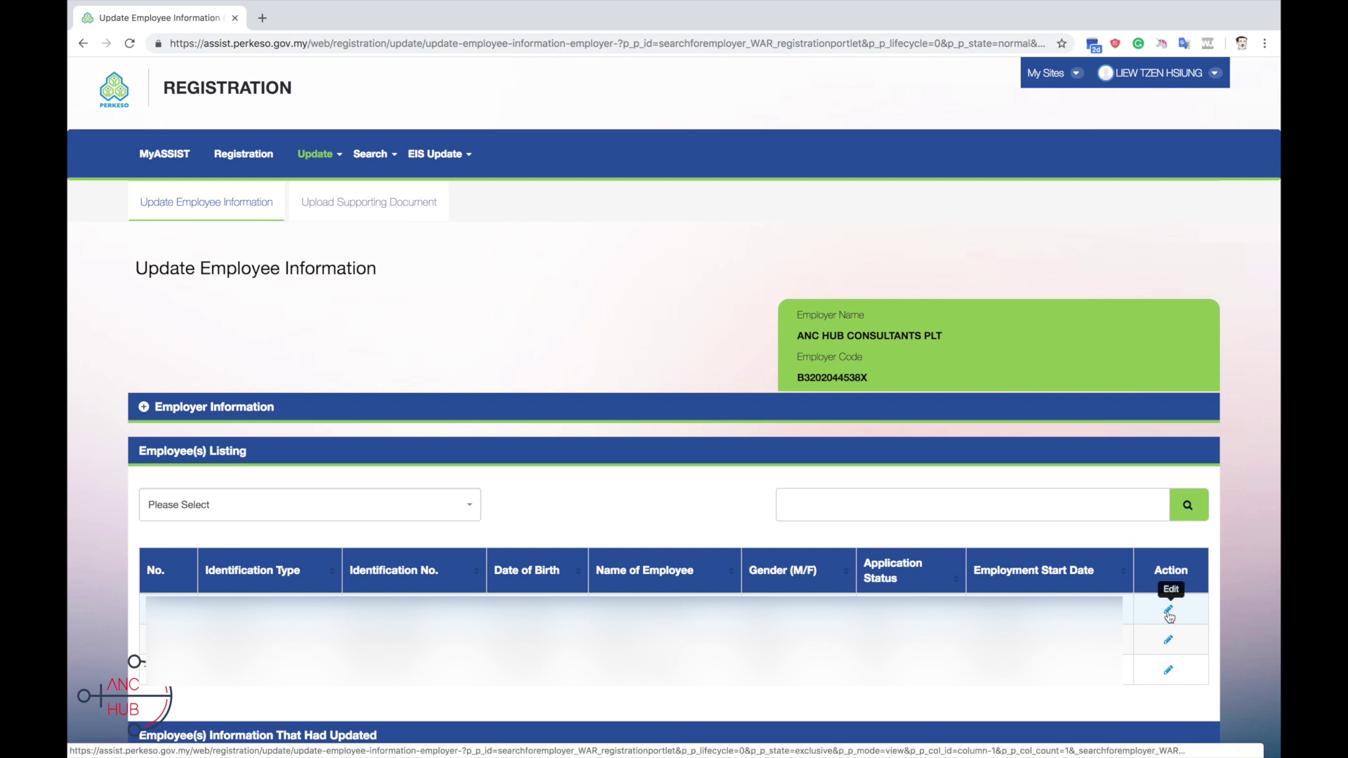
pyautogui.click(1168, 611)
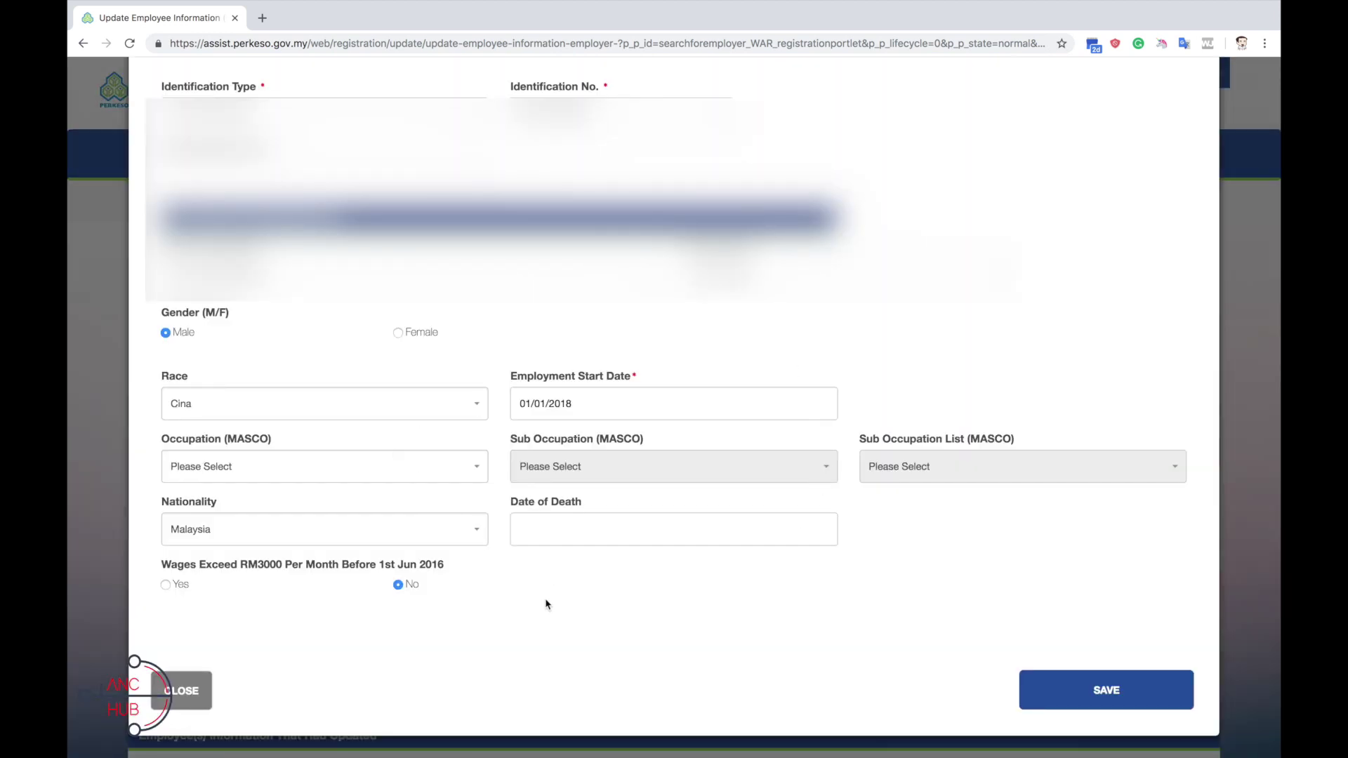
pyautogui.click(1078, 702)
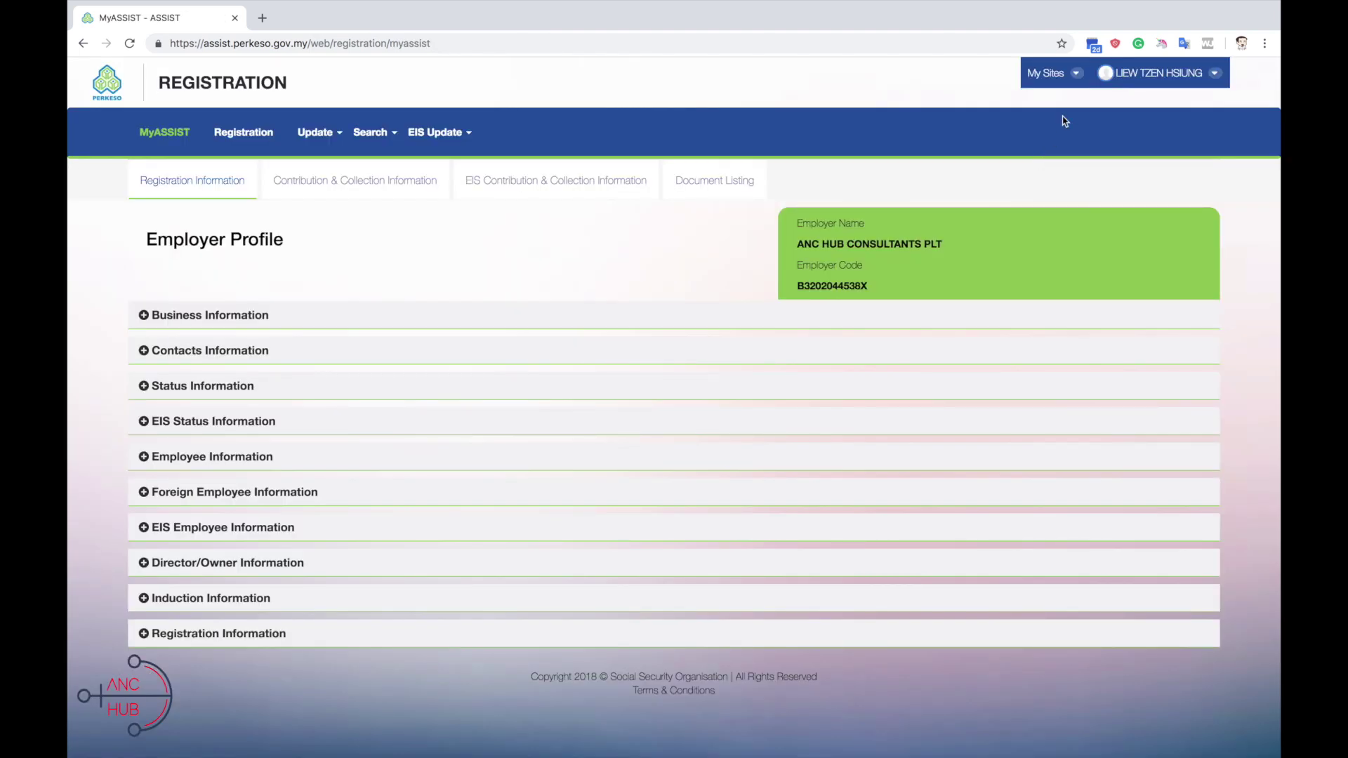
pyautogui.click(1076, 75)
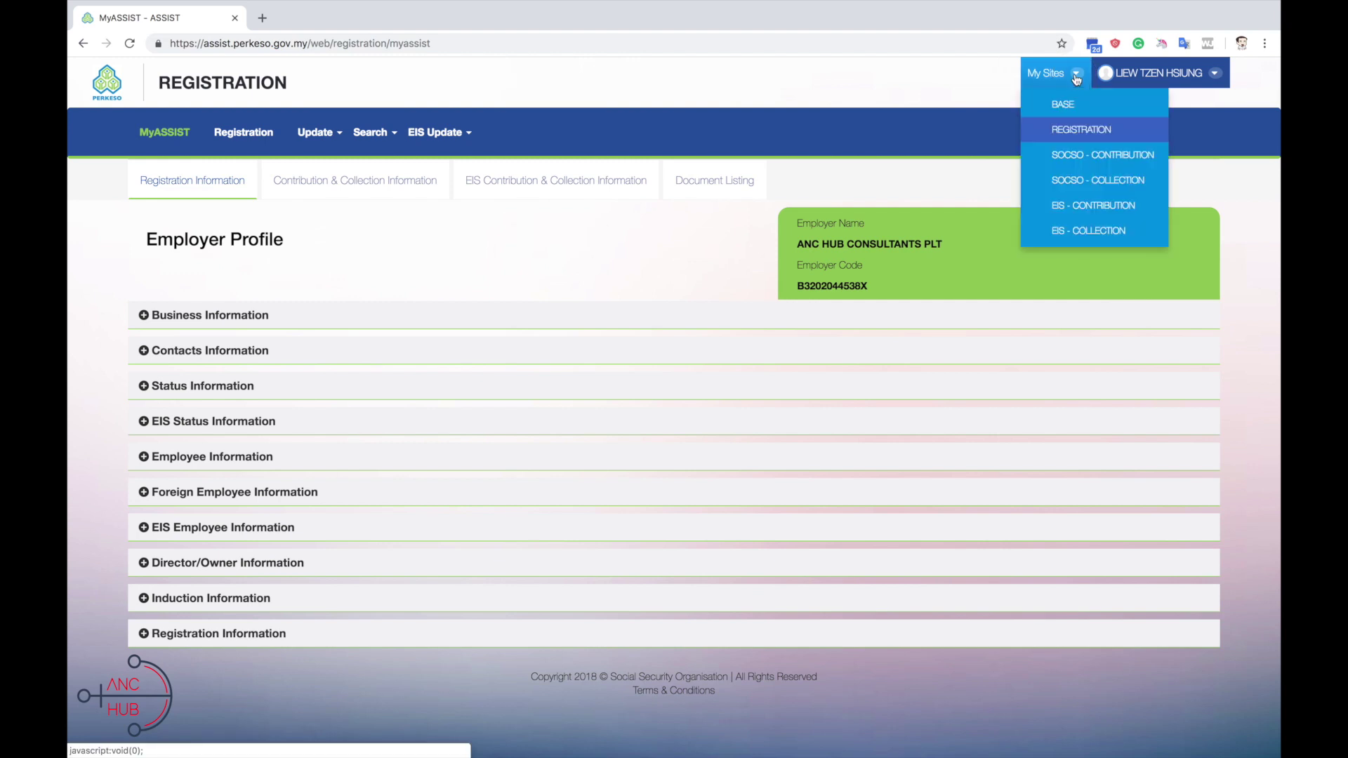
# Step: Switch to SOCSO - CONTRIBUTION and open Add Contribution (Portal) for ANC HUB CONSULTANTS PLT
pyautogui.click(1081, 160)
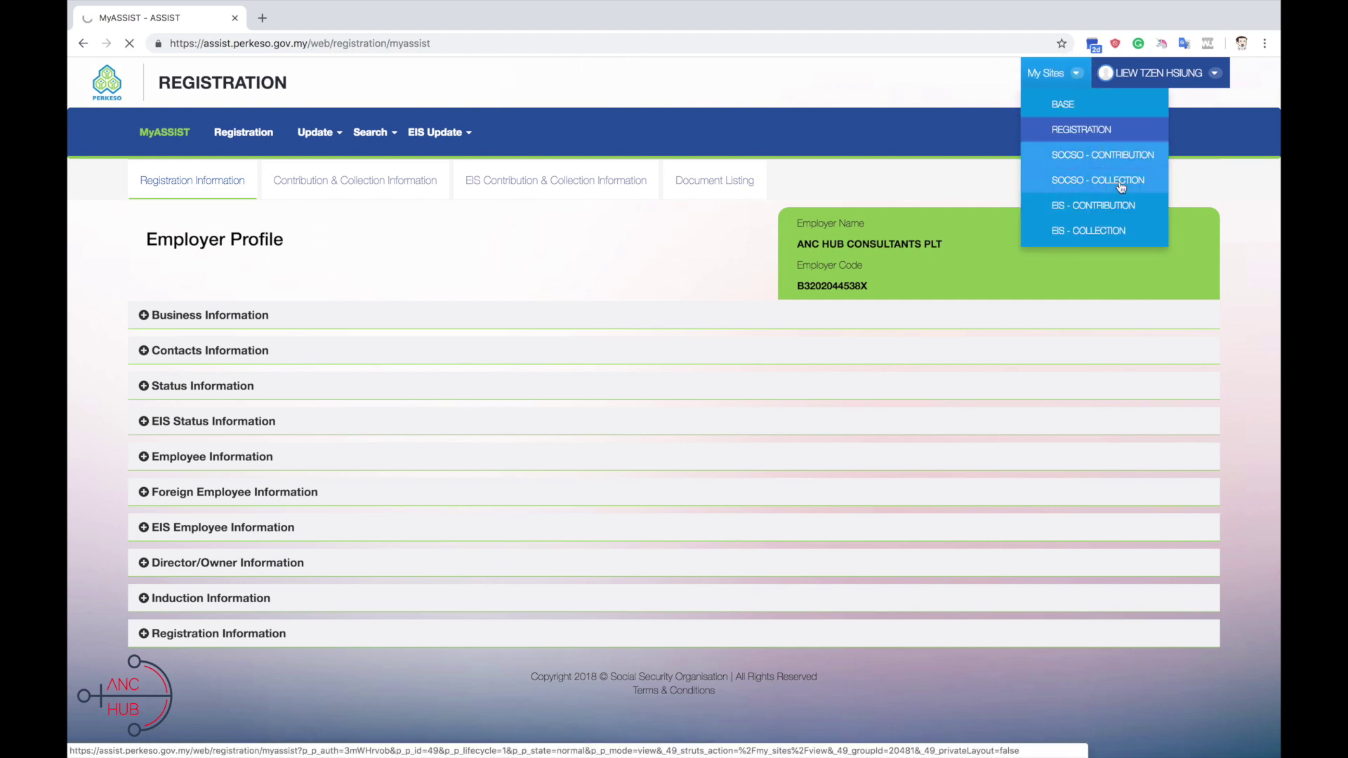
pyautogui.click(1081, 160)
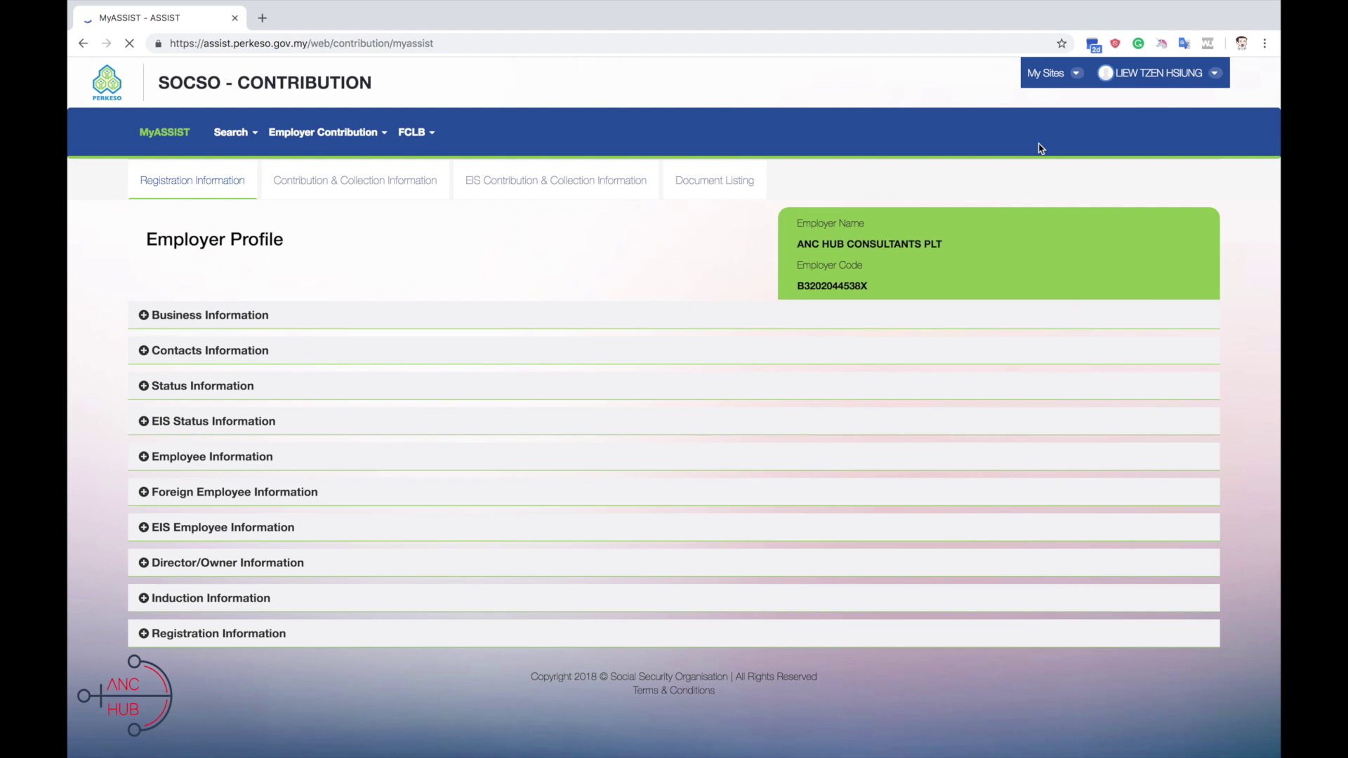
pyautogui.click(318, 137)
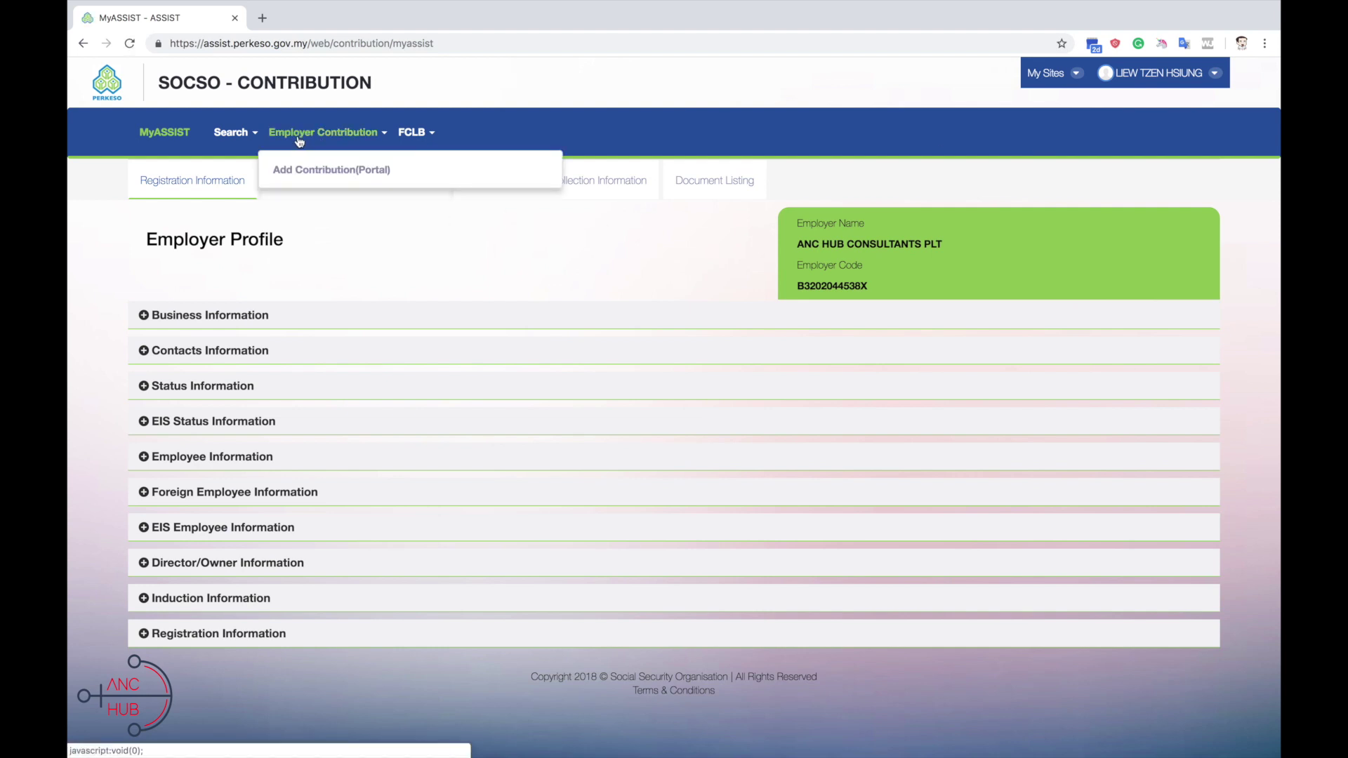
pyautogui.click(344, 176)
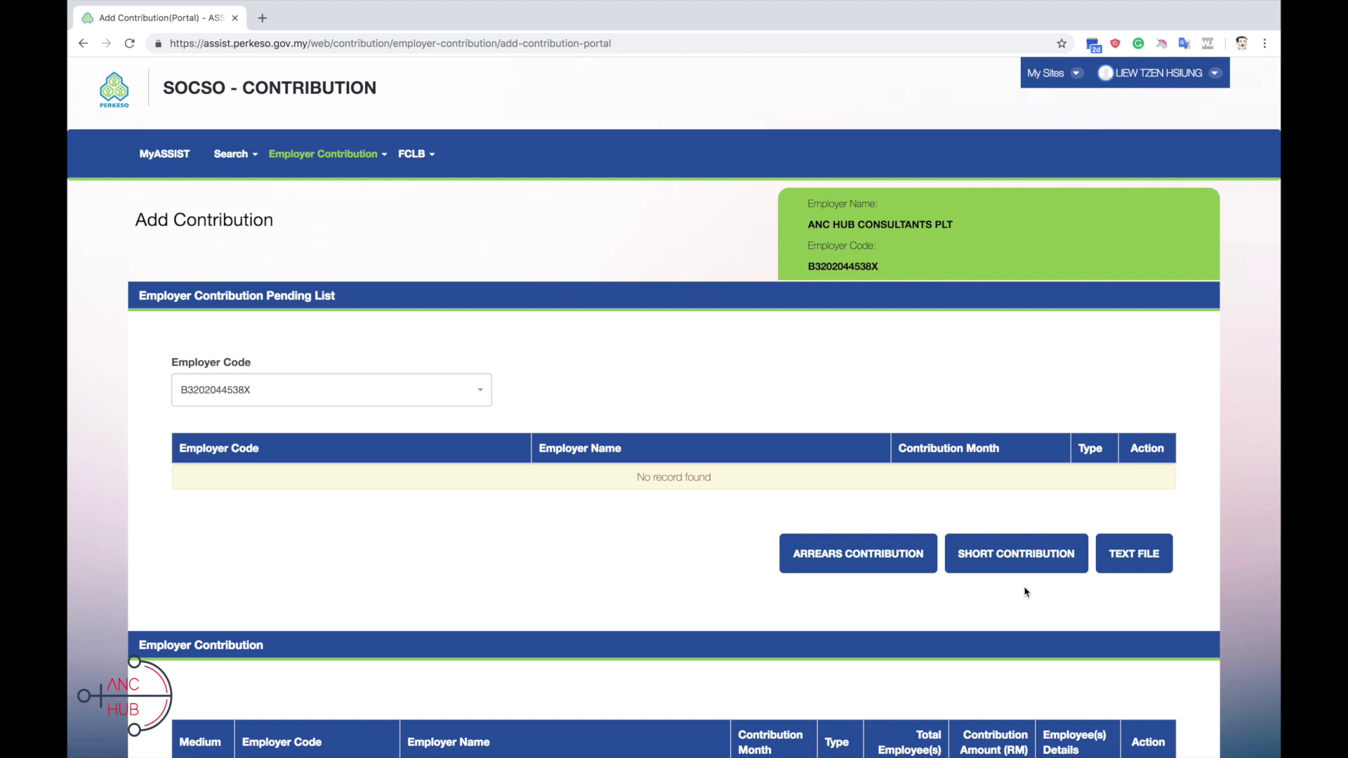
# Step: Export the December 2018 SOCSO Borang 8A magnetic media file to C:\ in SQL Payroll
pyautogui.click(1113, 546)
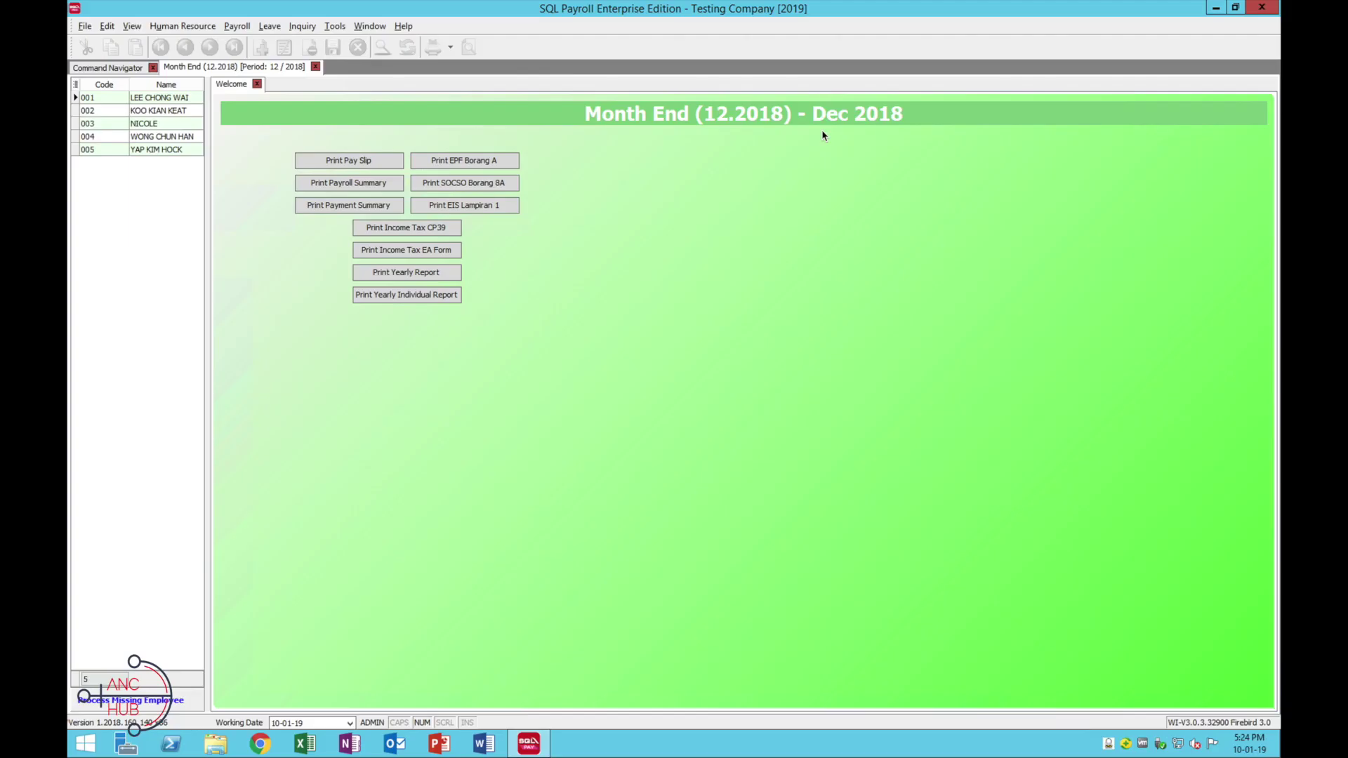
pyautogui.click(452, 183)
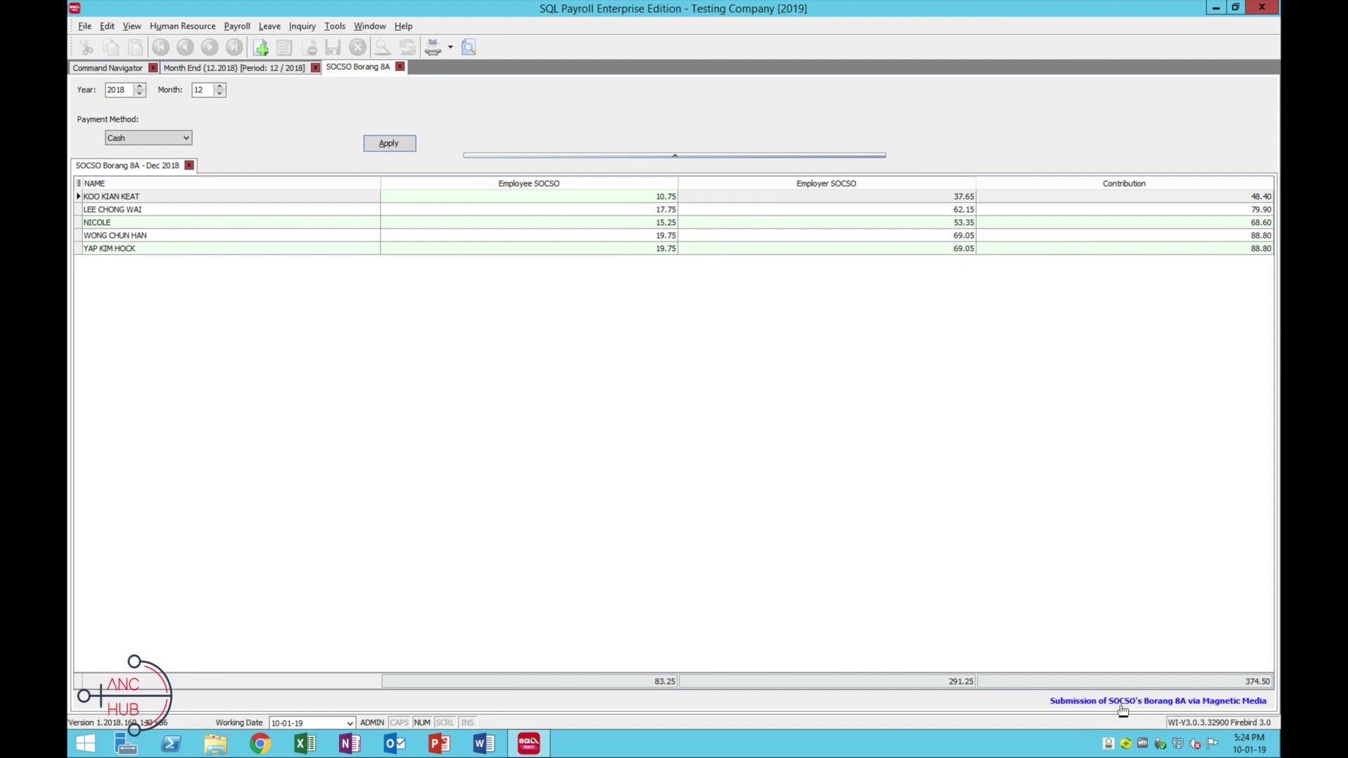
pyautogui.click(1122, 704)
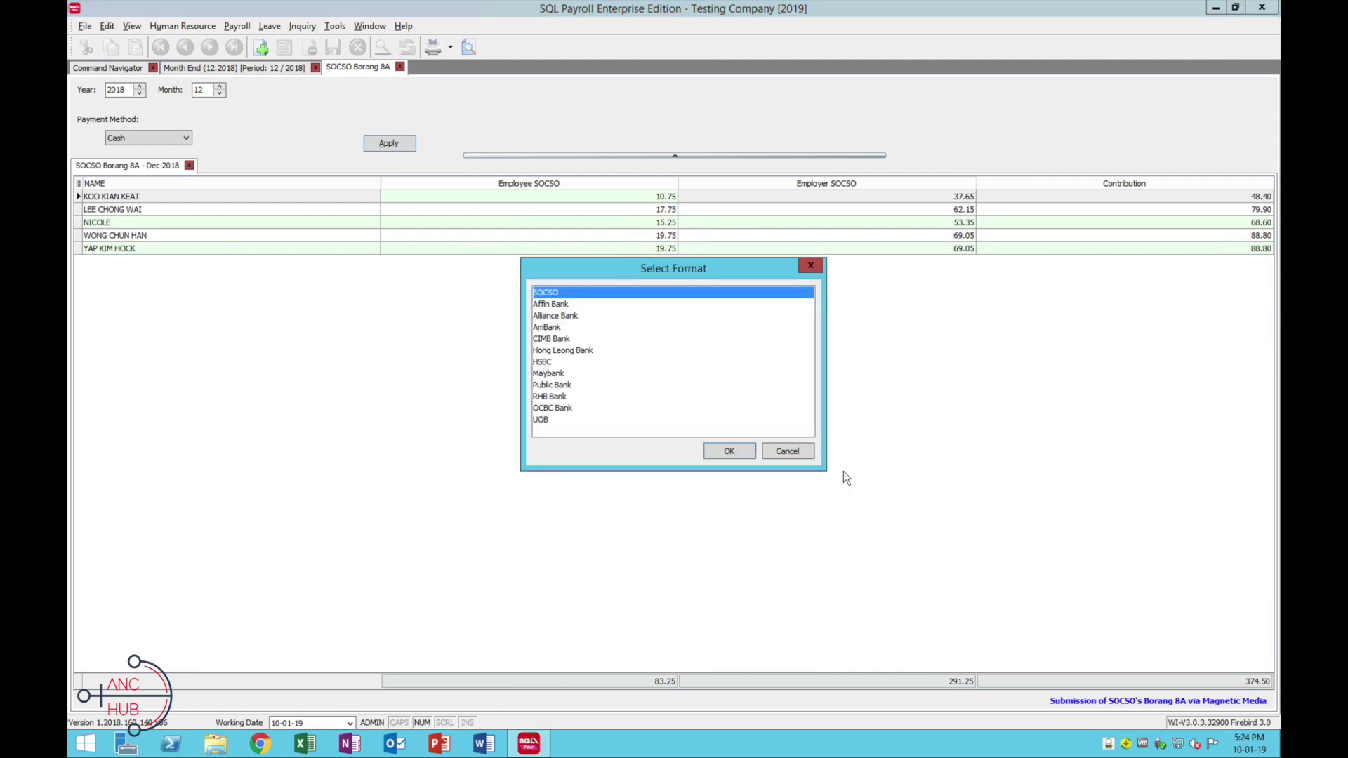
pyautogui.click(722, 450)
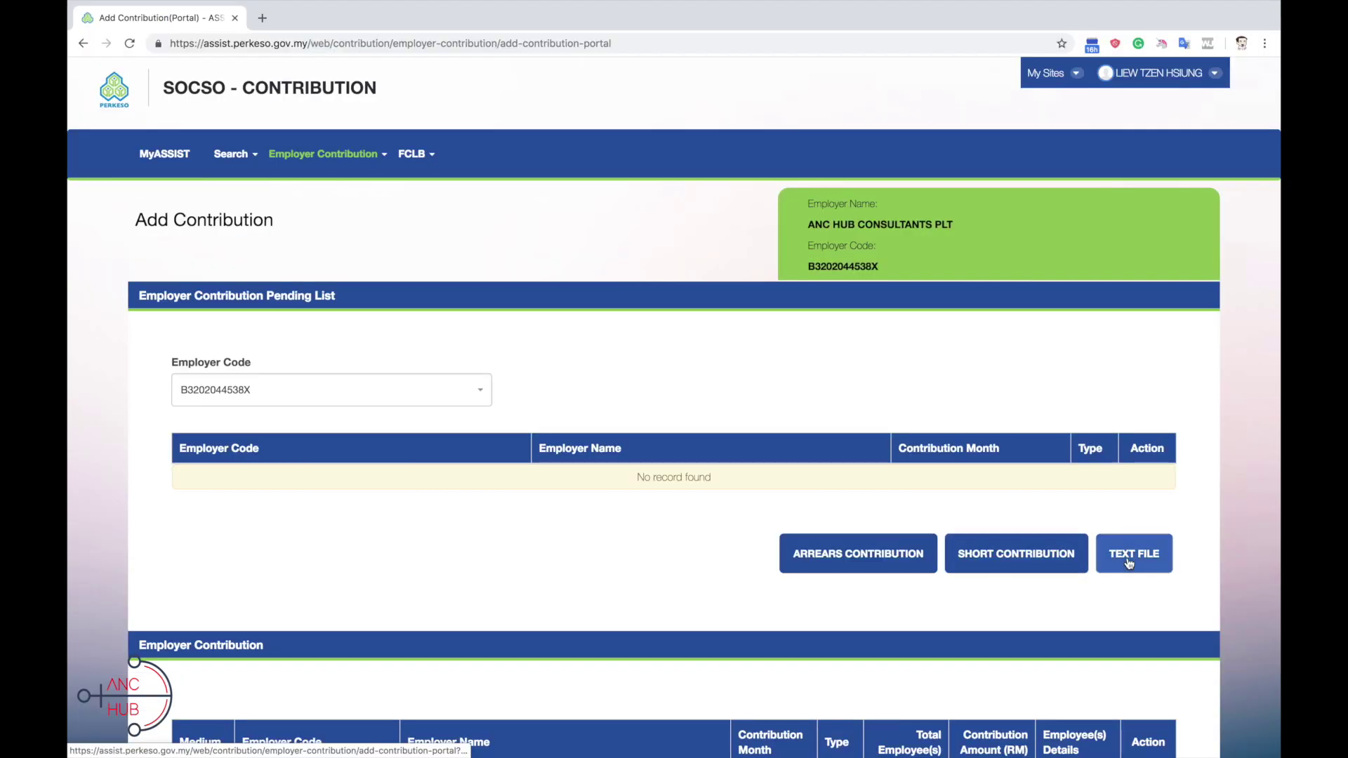
pyautogui.click(1133, 554)
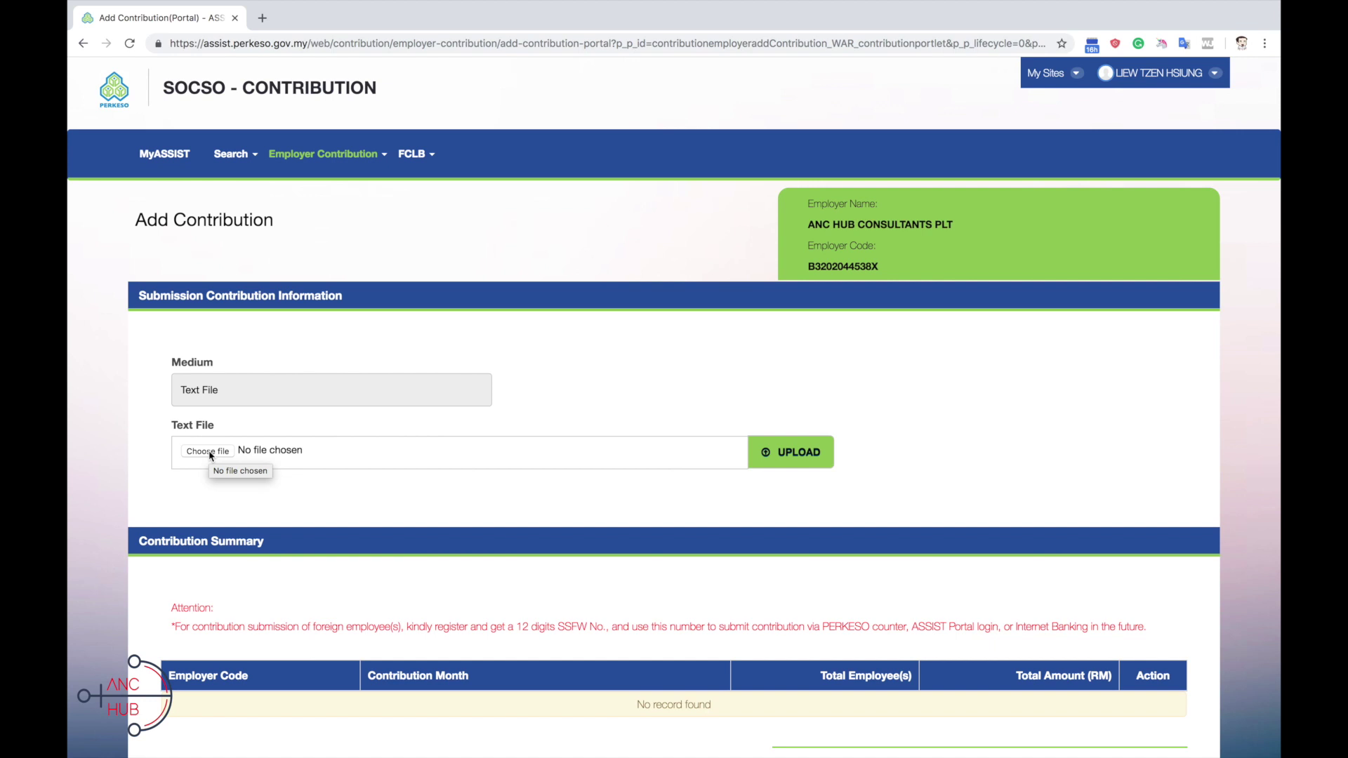
# Step: Add a 12/2018 SOCSO arrears contribution for three employees, RM 201.30, and complete it
pyautogui.click(782, 453)
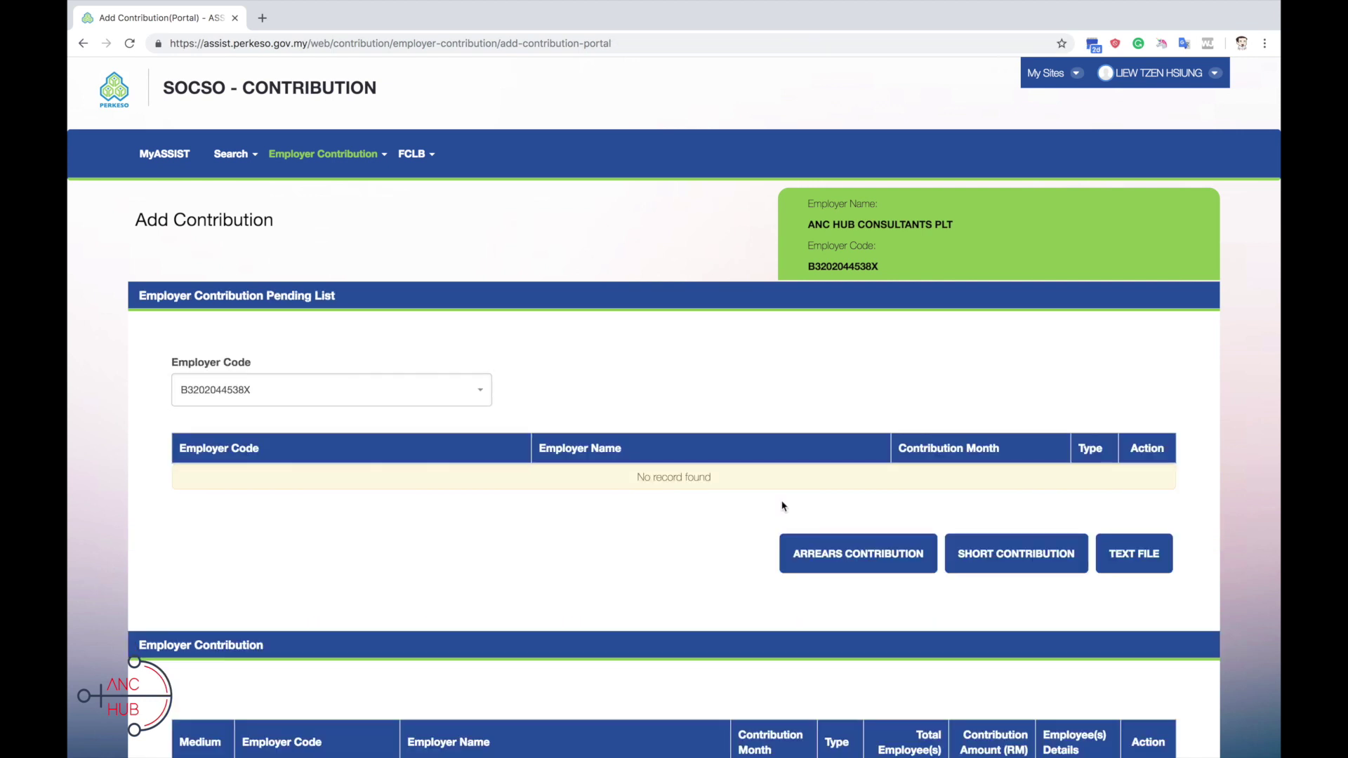
pyautogui.click(826, 547)
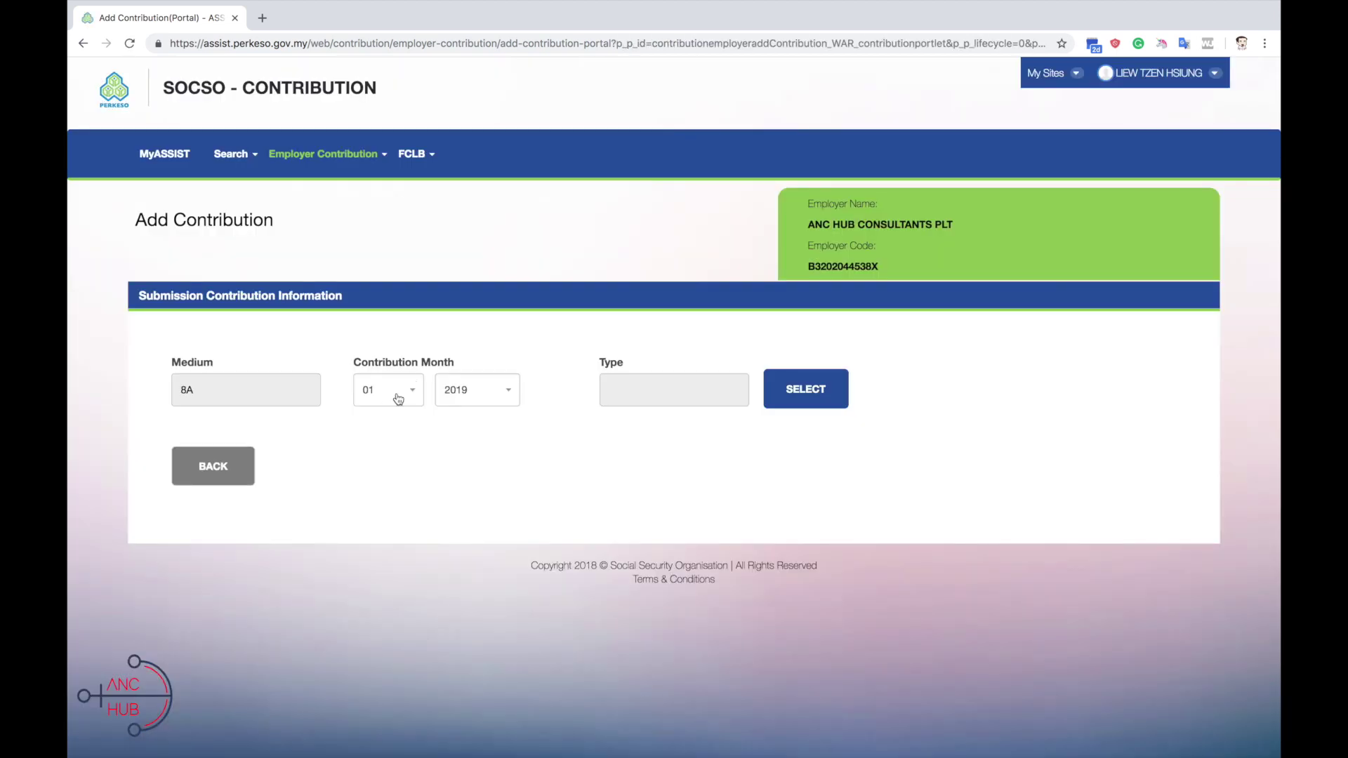
pyautogui.click(398, 399)
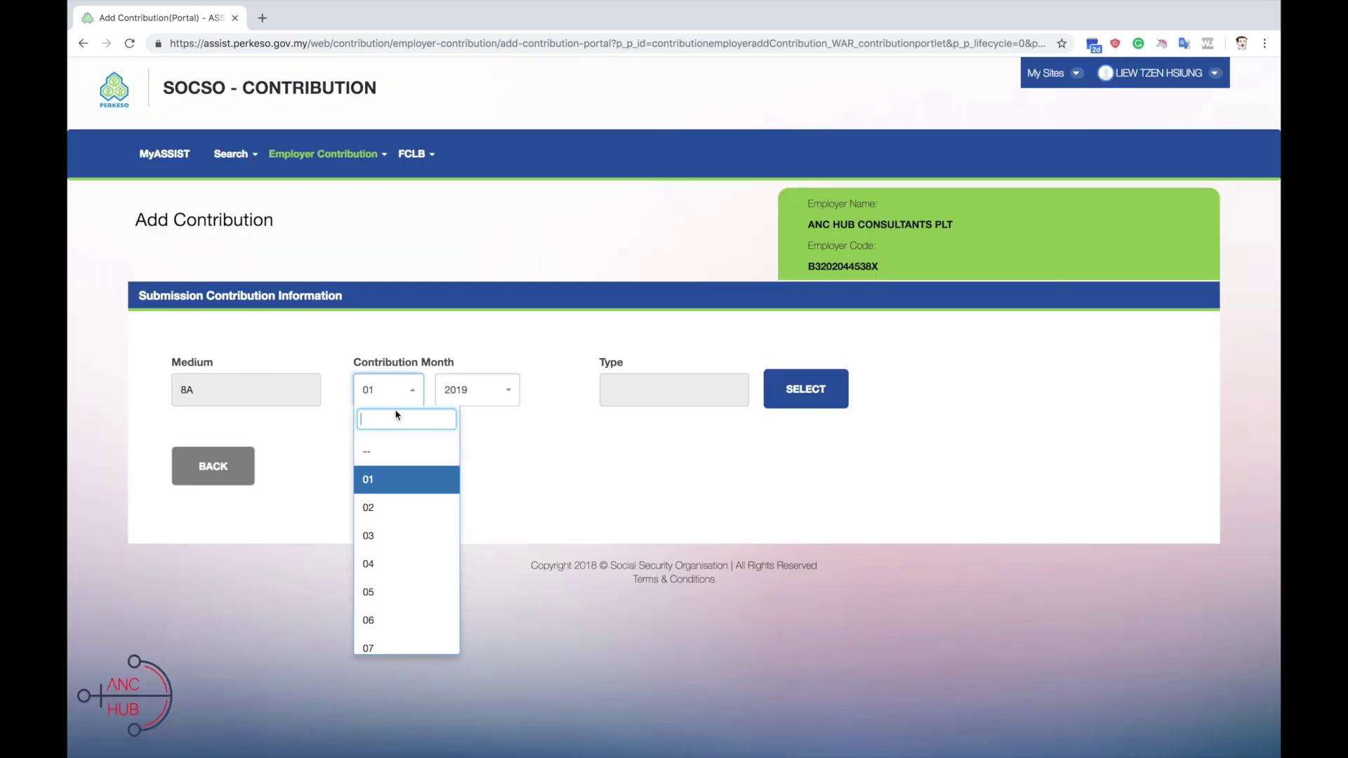
pyautogui.click(790, 390)
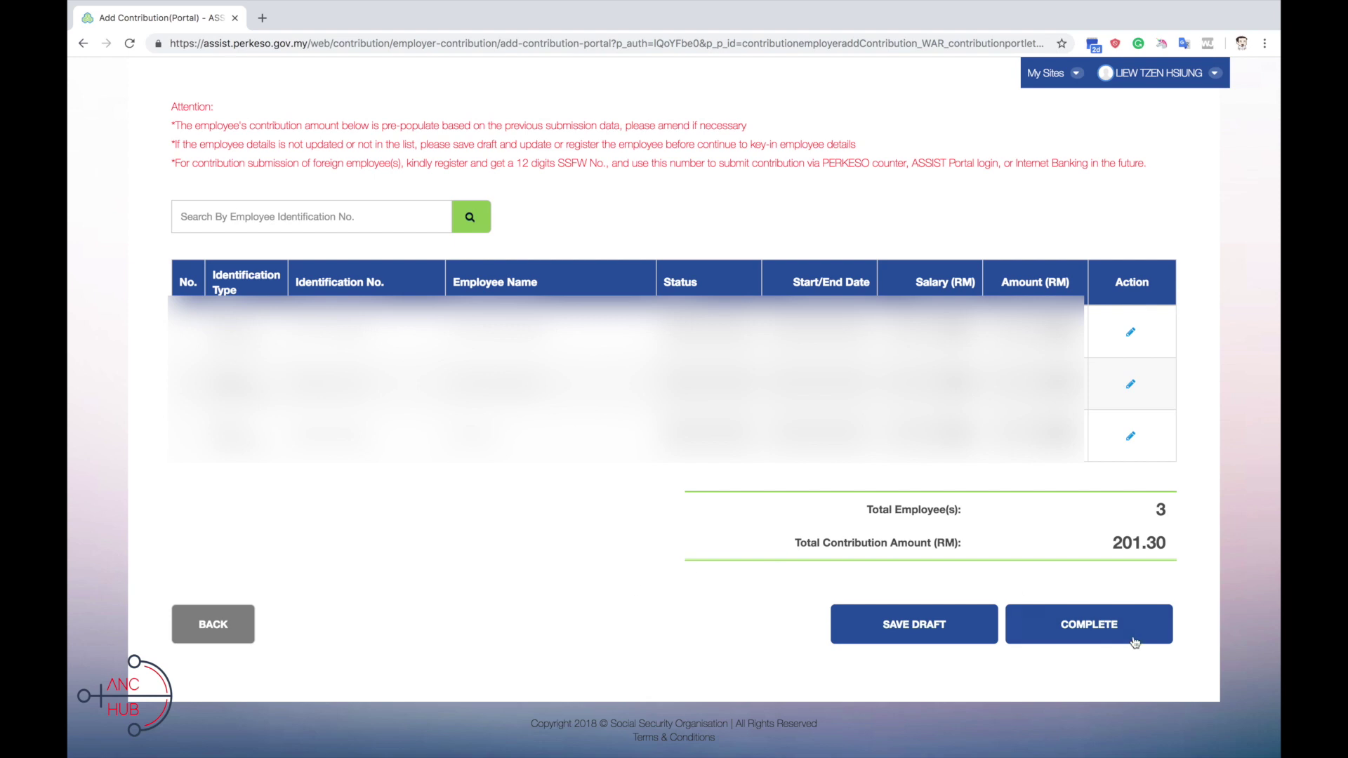
pyautogui.click(1109, 635)
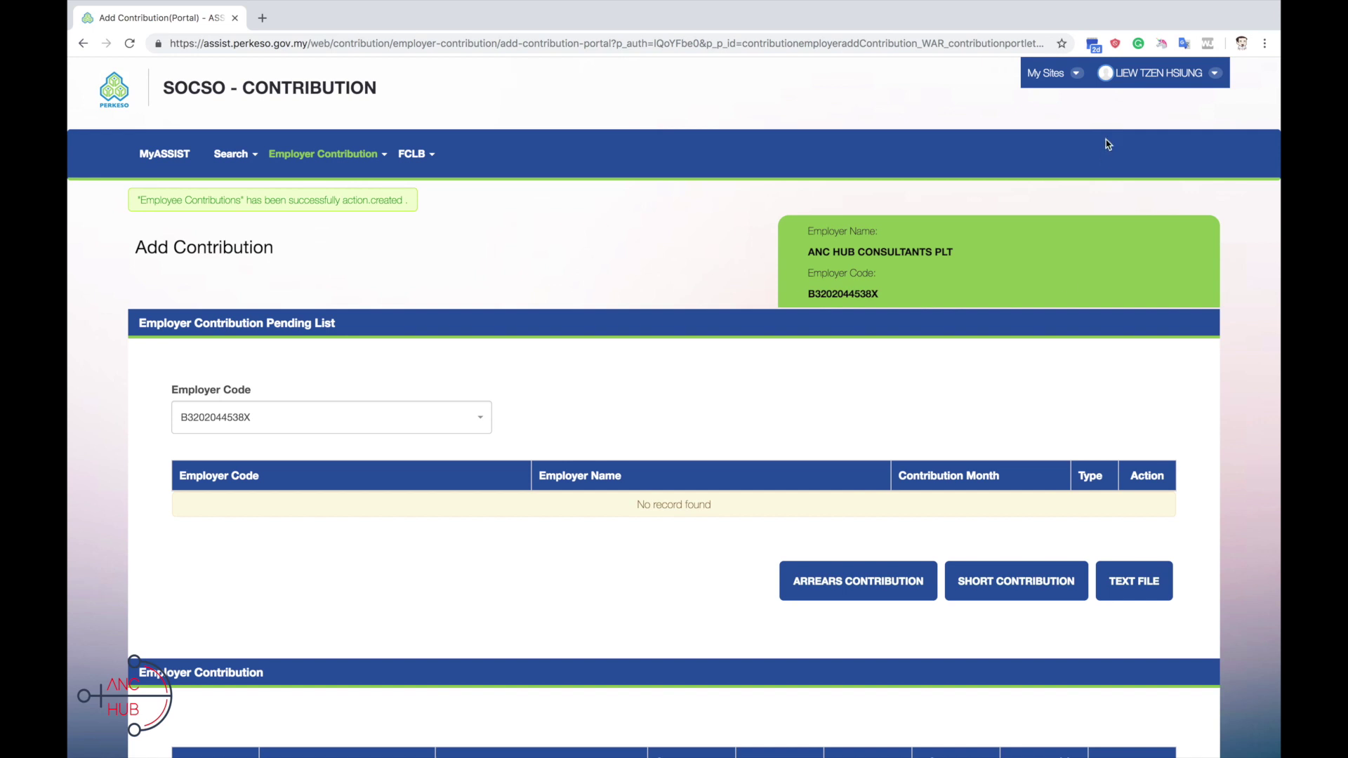
# Step: Switch to SOCSO - COLLECTION and check Online Portal Payment, which shows no records
pyautogui.click(1053, 73)
pyautogui.click(1071, 186)
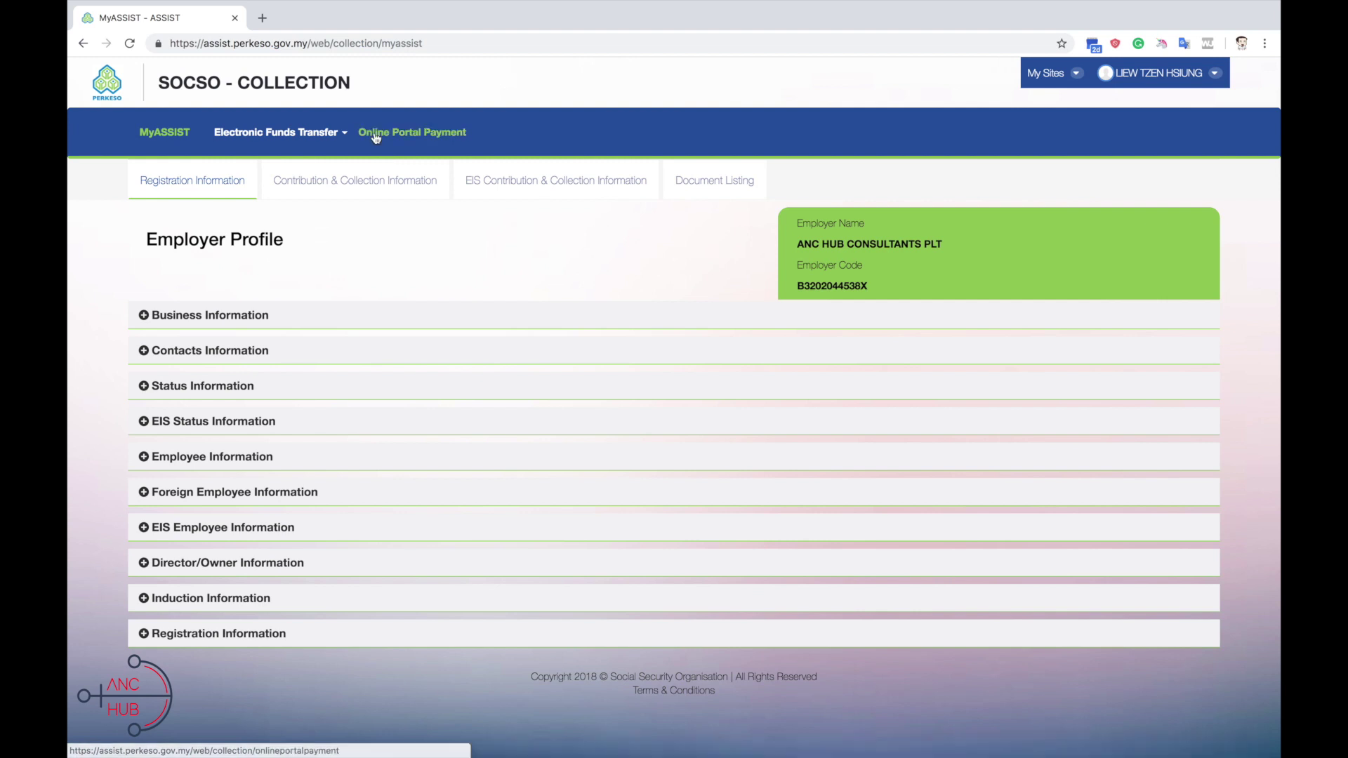
pyautogui.click(373, 131)
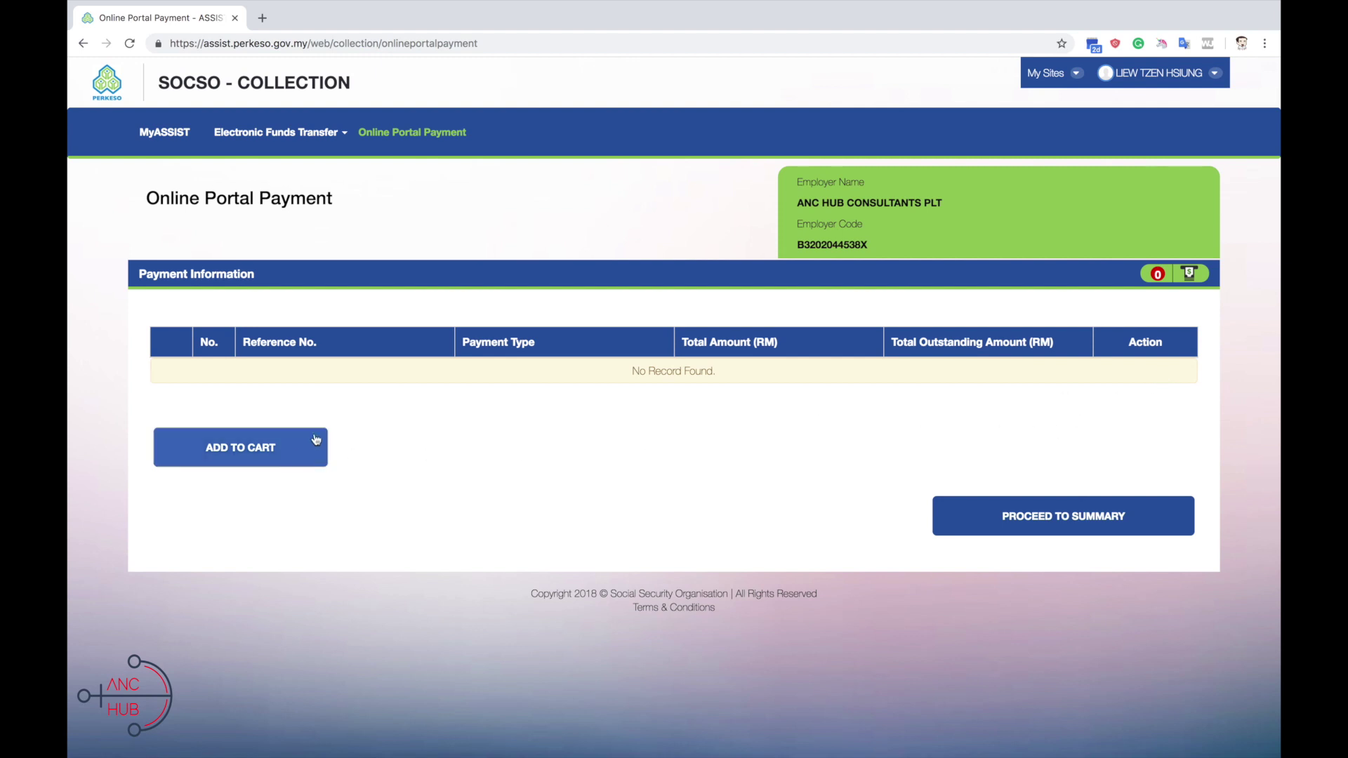
pyautogui.click(1049, 73)
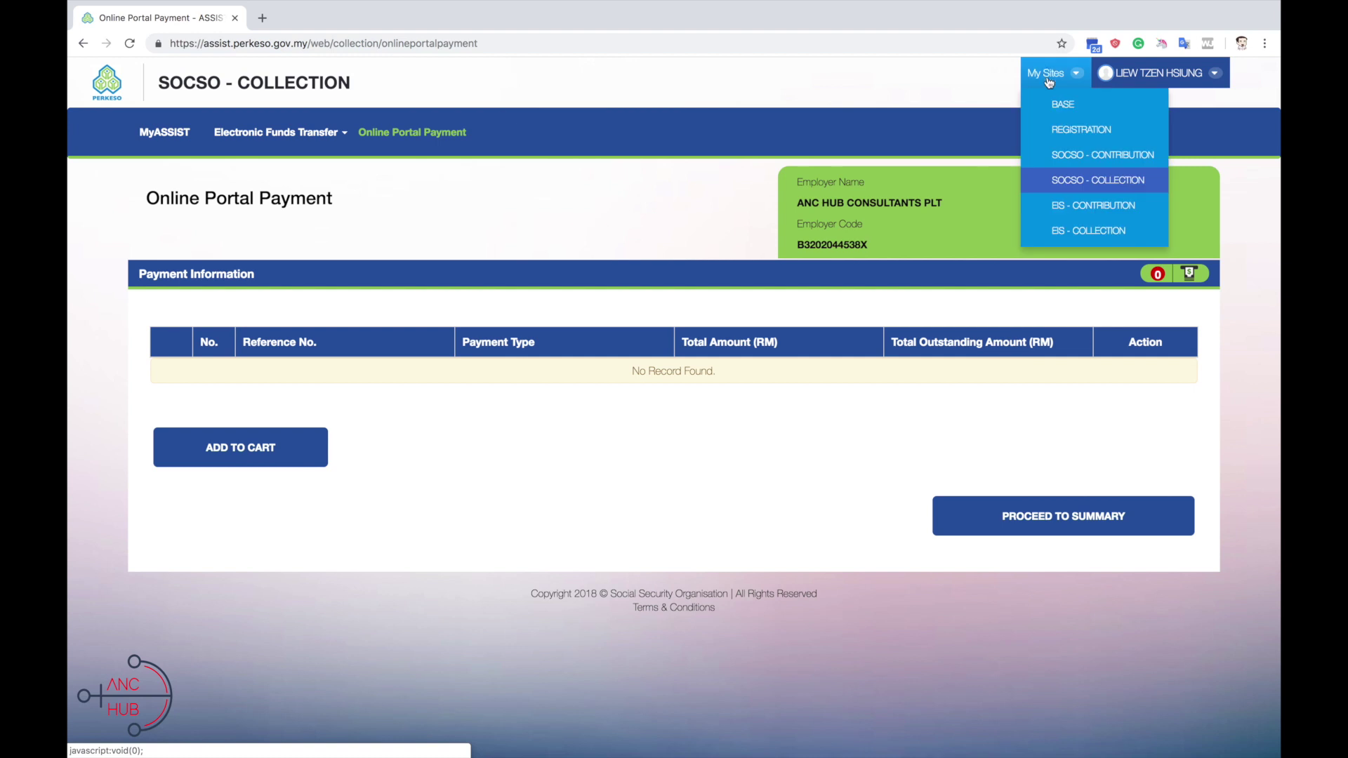
# Step: Switch to EIS - CONTRIBUTION and open Add Contribution (Data Entry)
pyautogui.click(1069, 207)
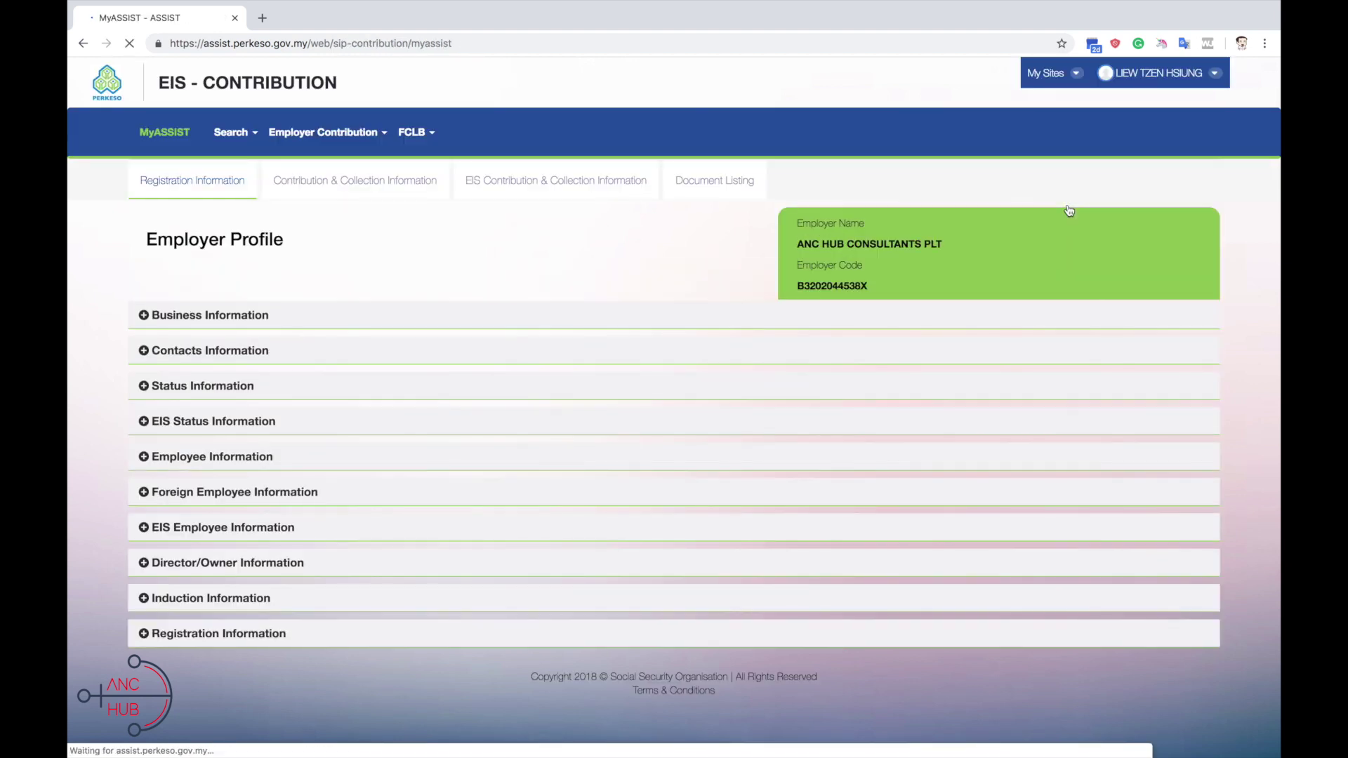
pyautogui.click(298, 140)
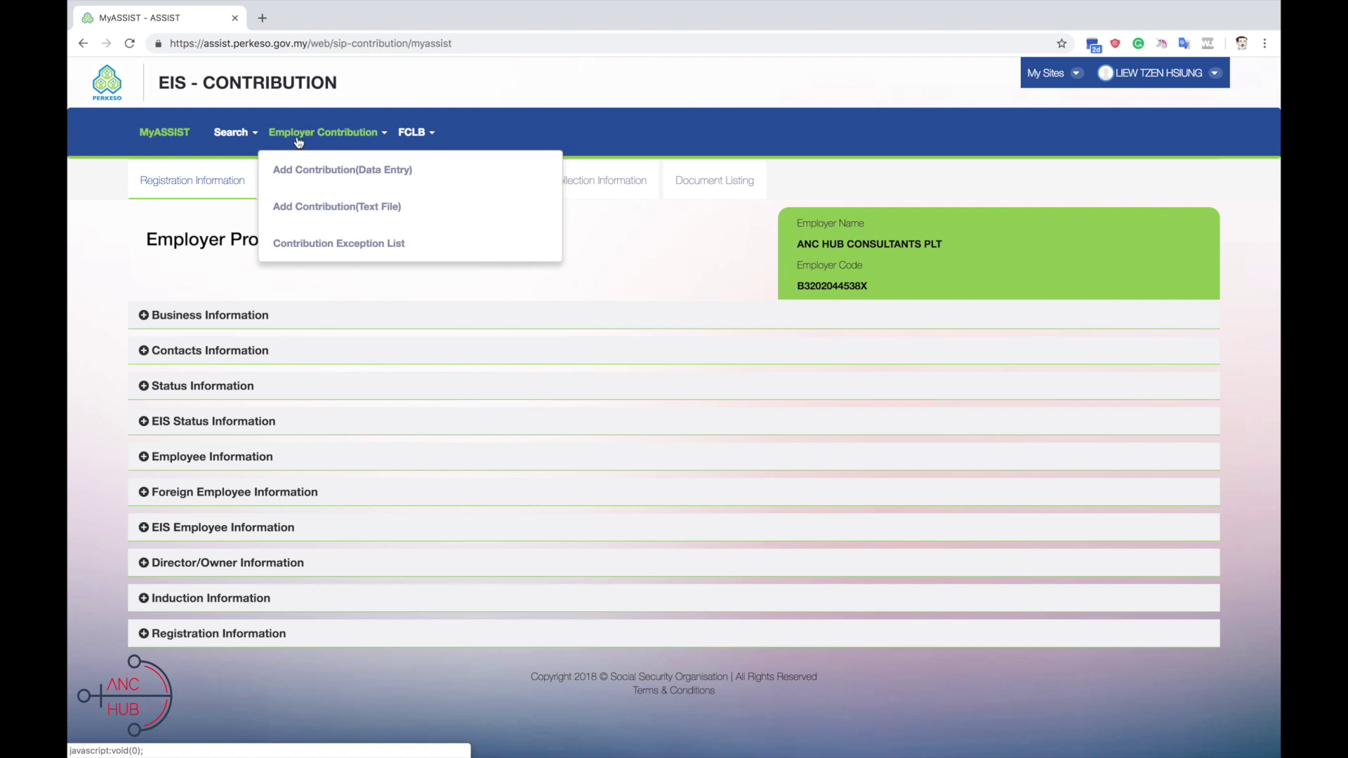
pyautogui.click(325, 172)
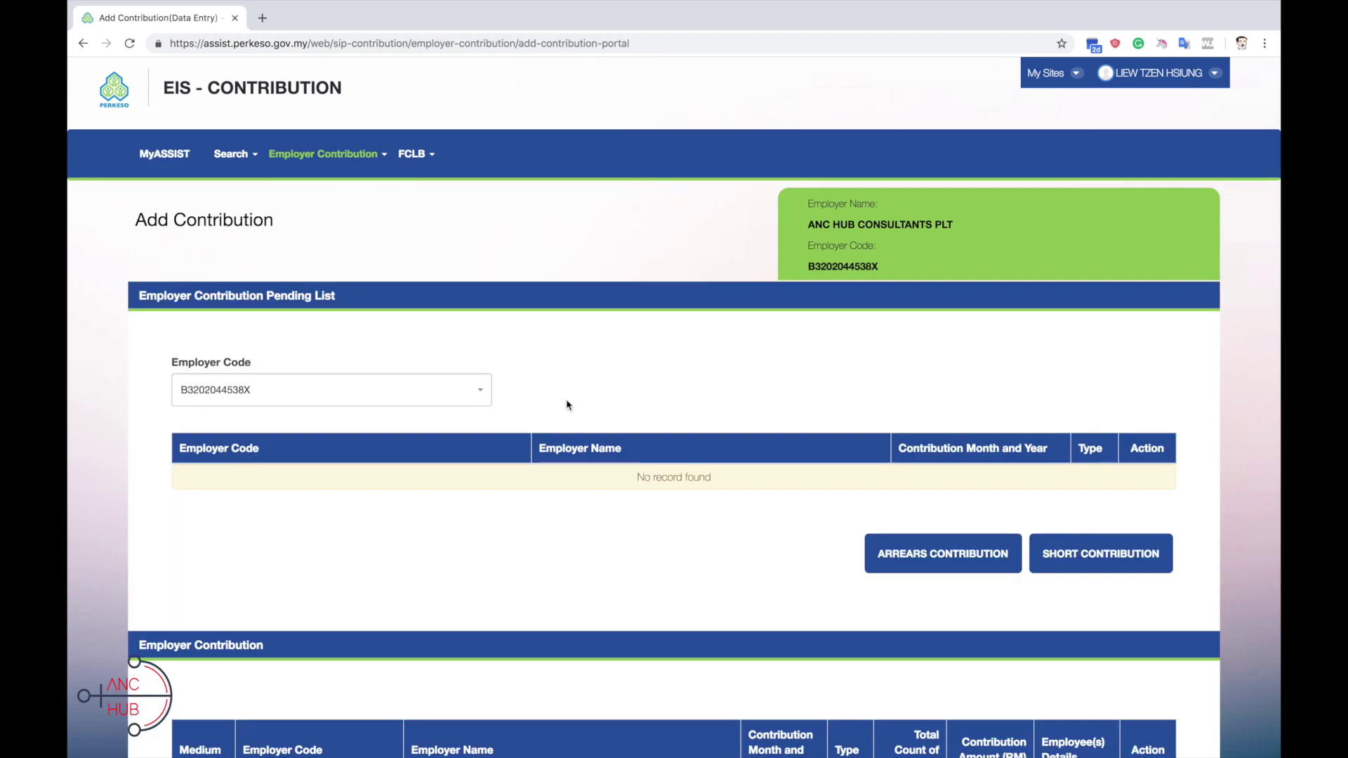
# Step: Create and submit the month-12 EIS arrears contribution for three employees, RM 35.80
pyautogui.click(920, 559)
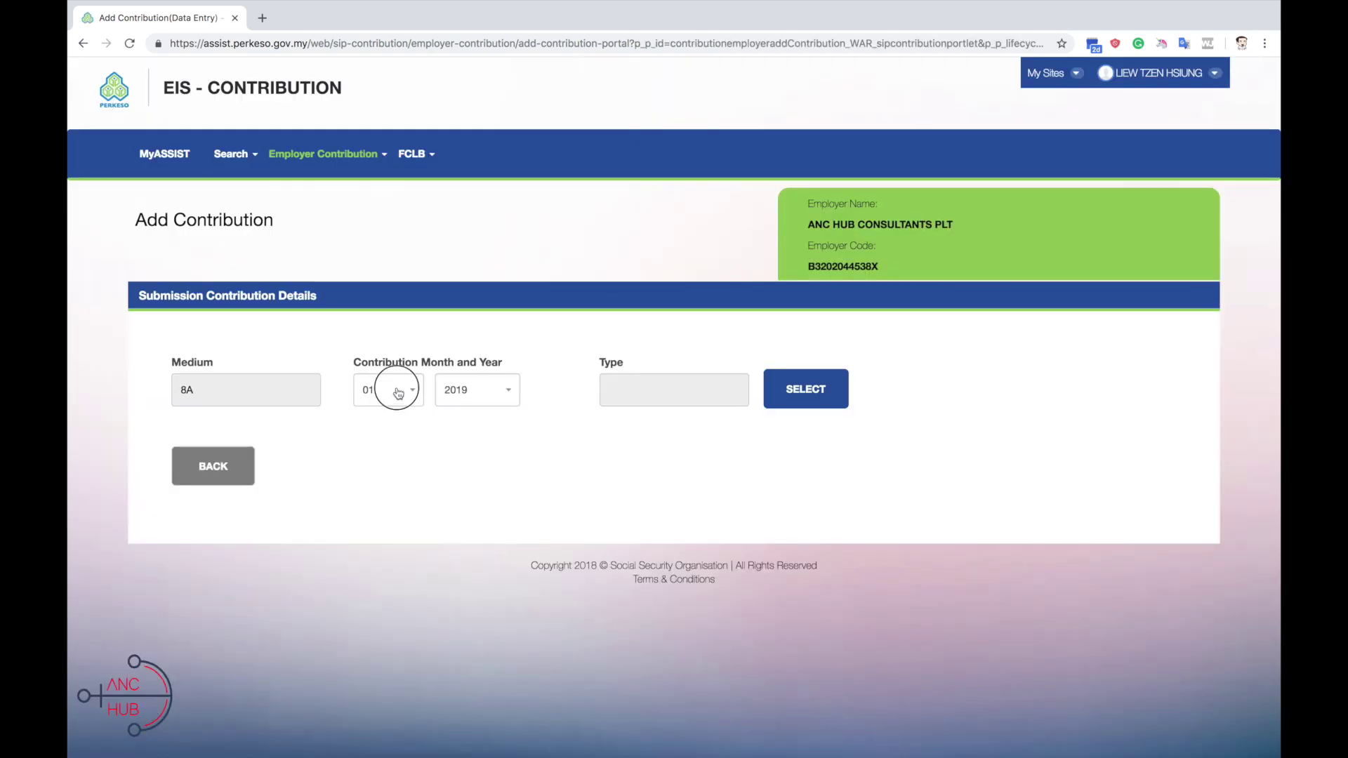
pyautogui.click(389, 390)
pyautogui.scroll(-2, 405, 583)
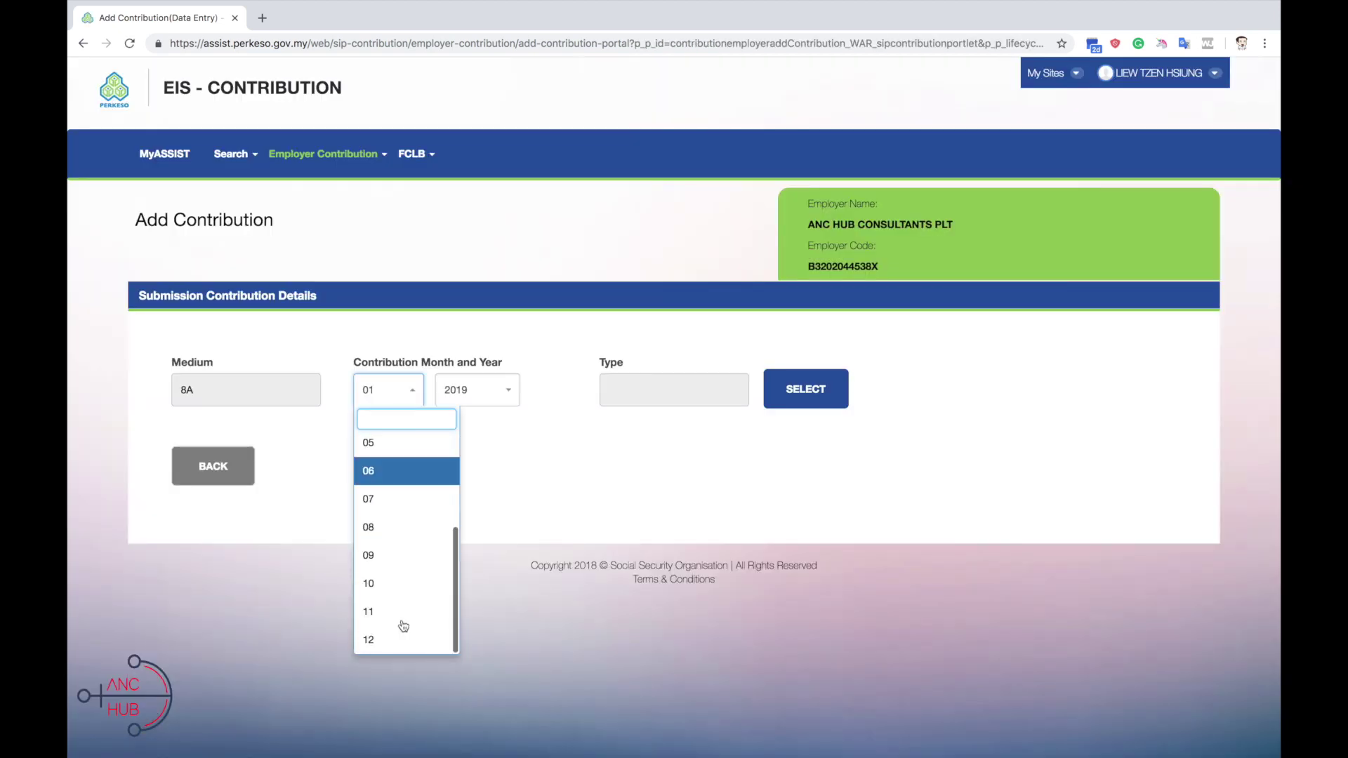
pyautogui.click(402, 638)
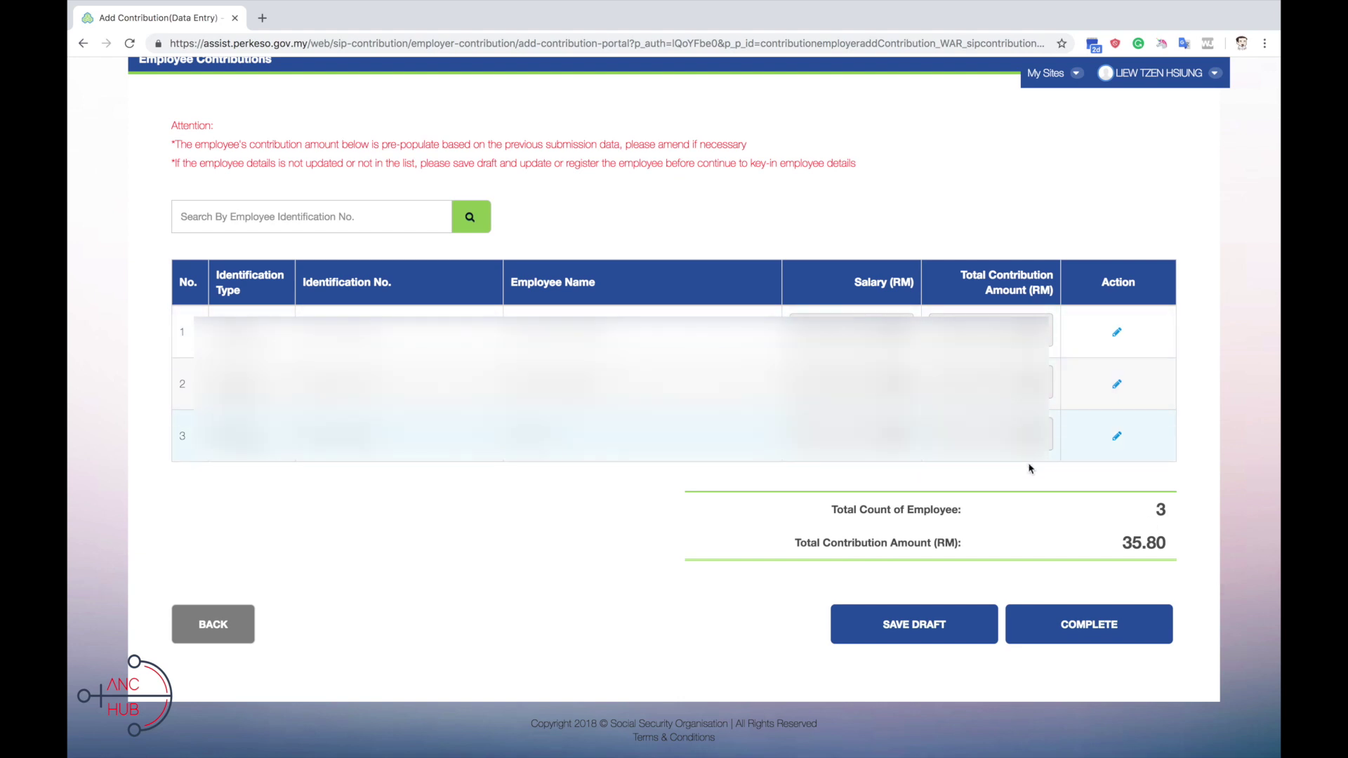
pyautogui.click(1084, 638)
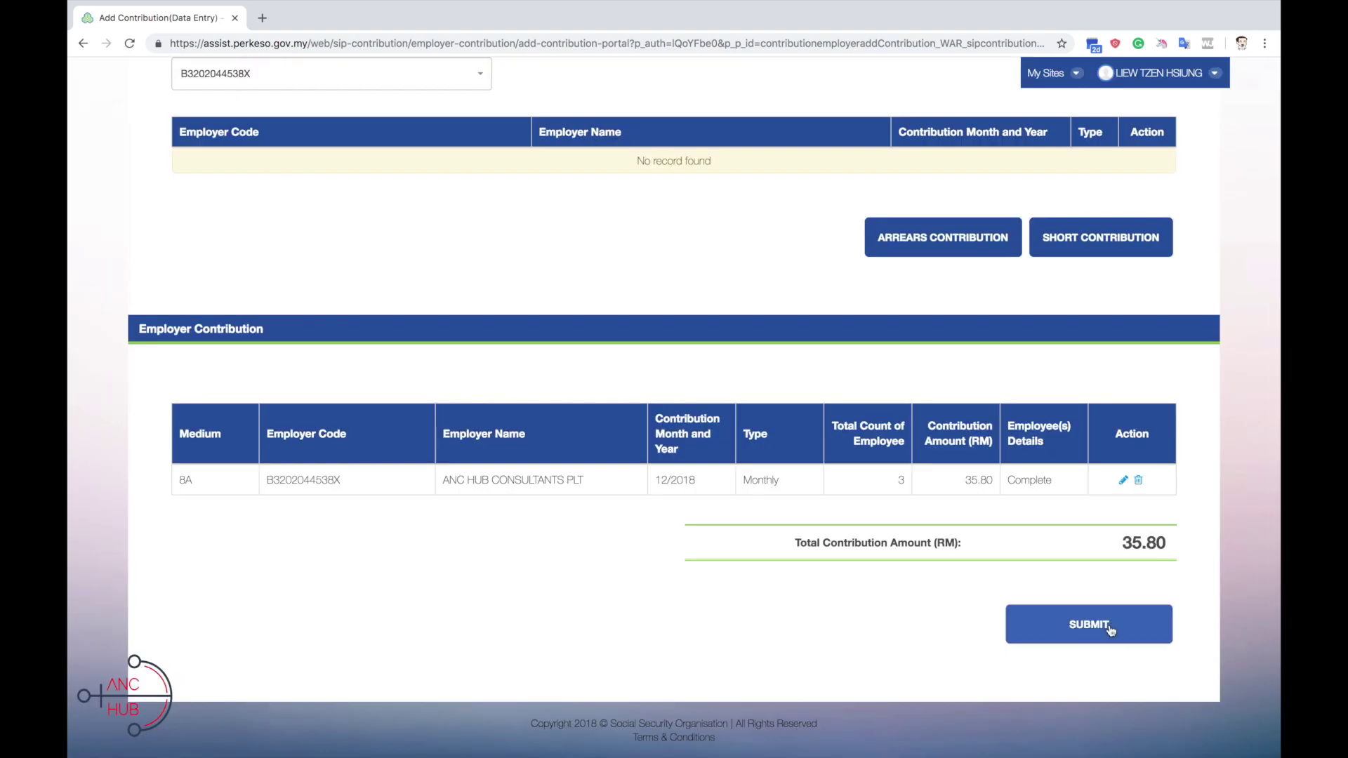
pyautogui.click(1088, 630)
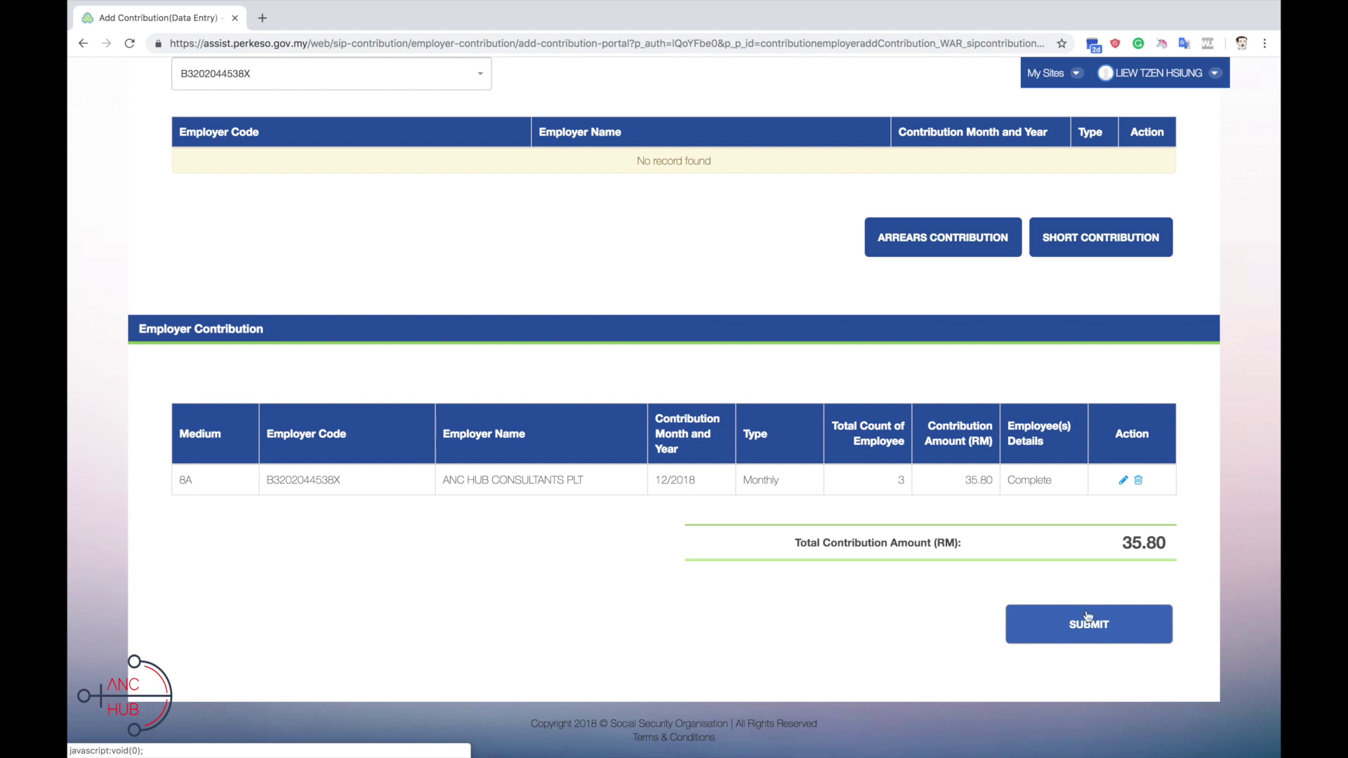
pyautogui.click(1054, 75)
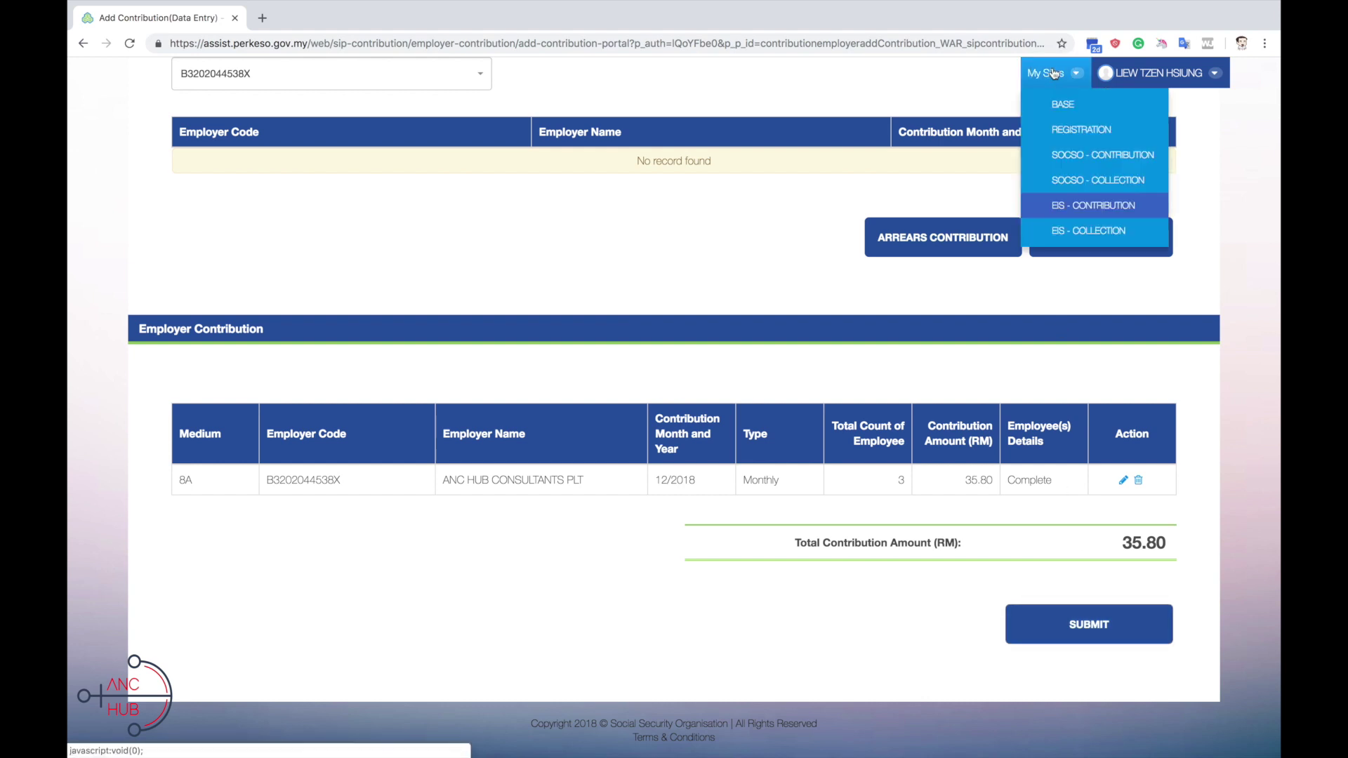
# Step: Check EIS - COLLECTION's empty Online Portal Payment list, then return to the MyASSIST Employer Profile
pyautogui.click(1057, 241)
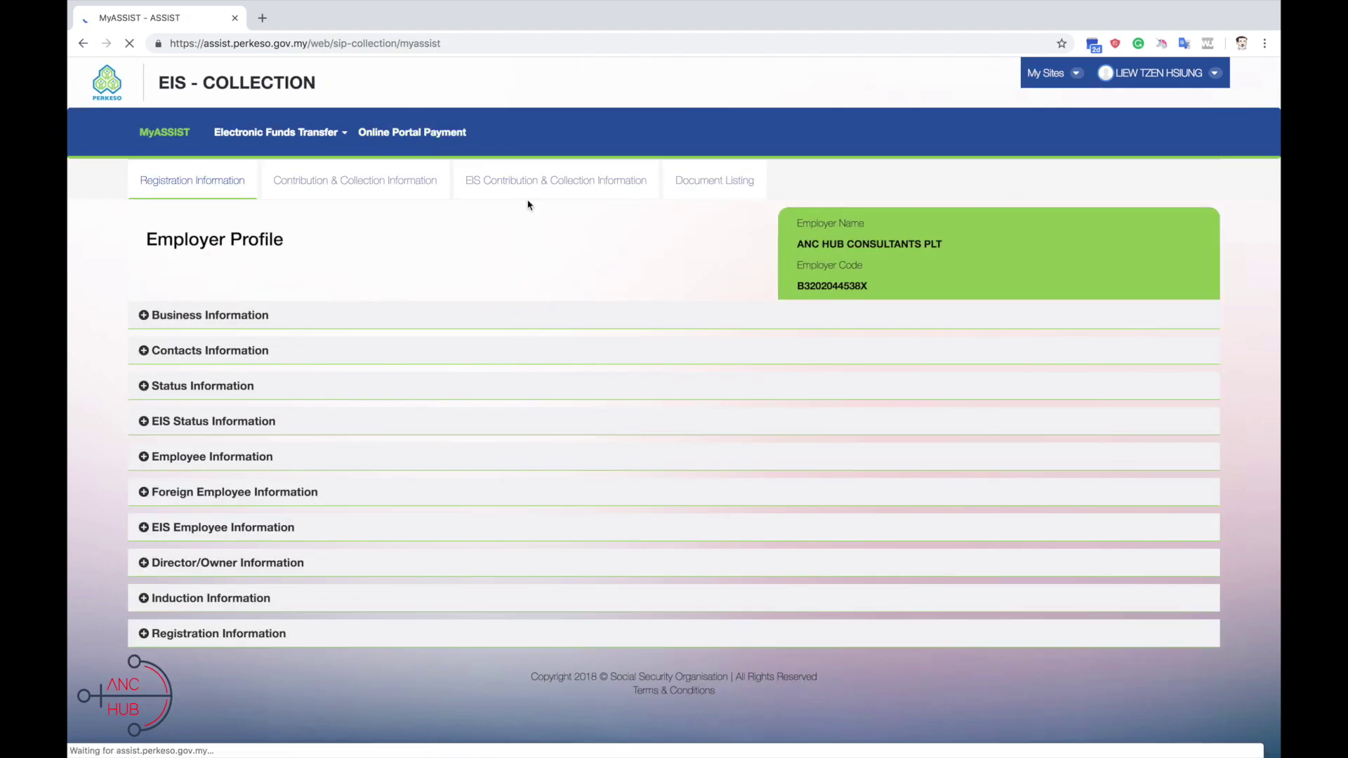
pyautogui.click(425, 134)
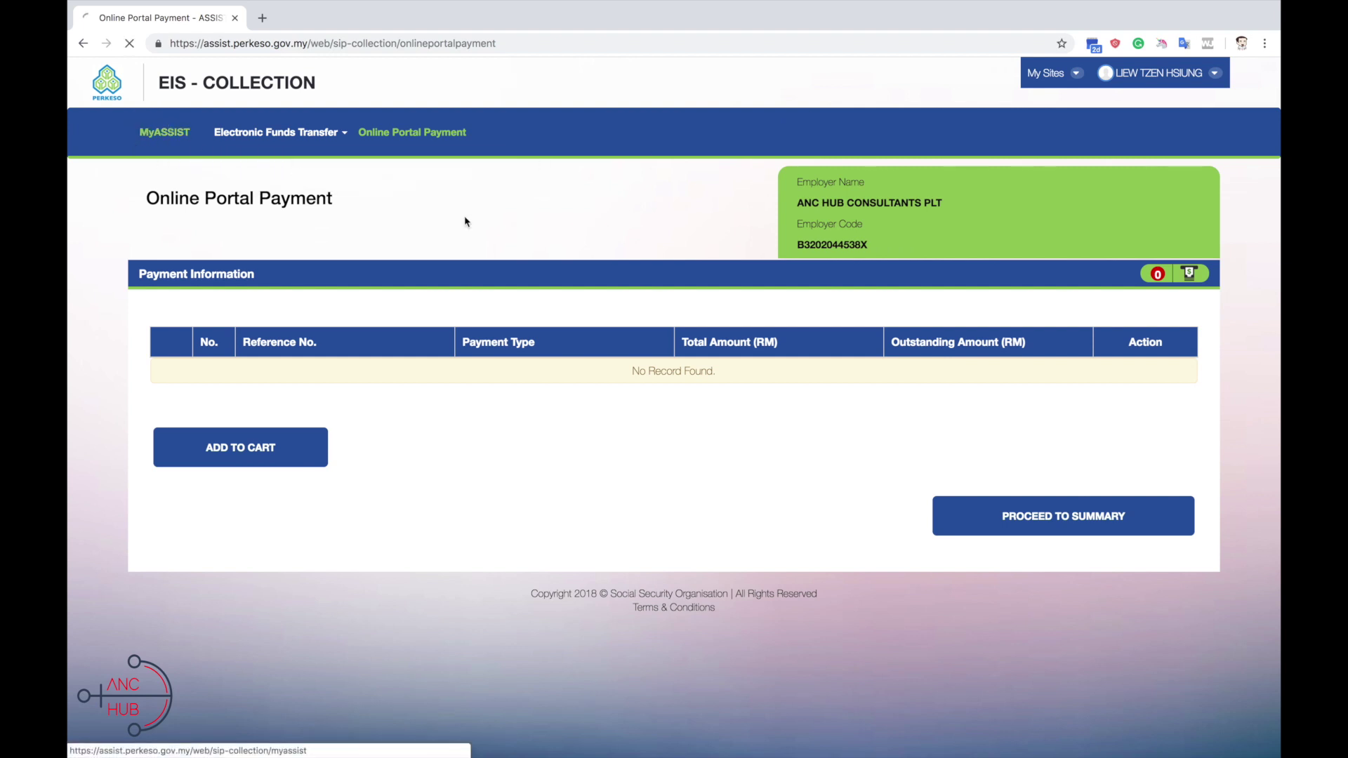
pyautogui.click(161, 132)
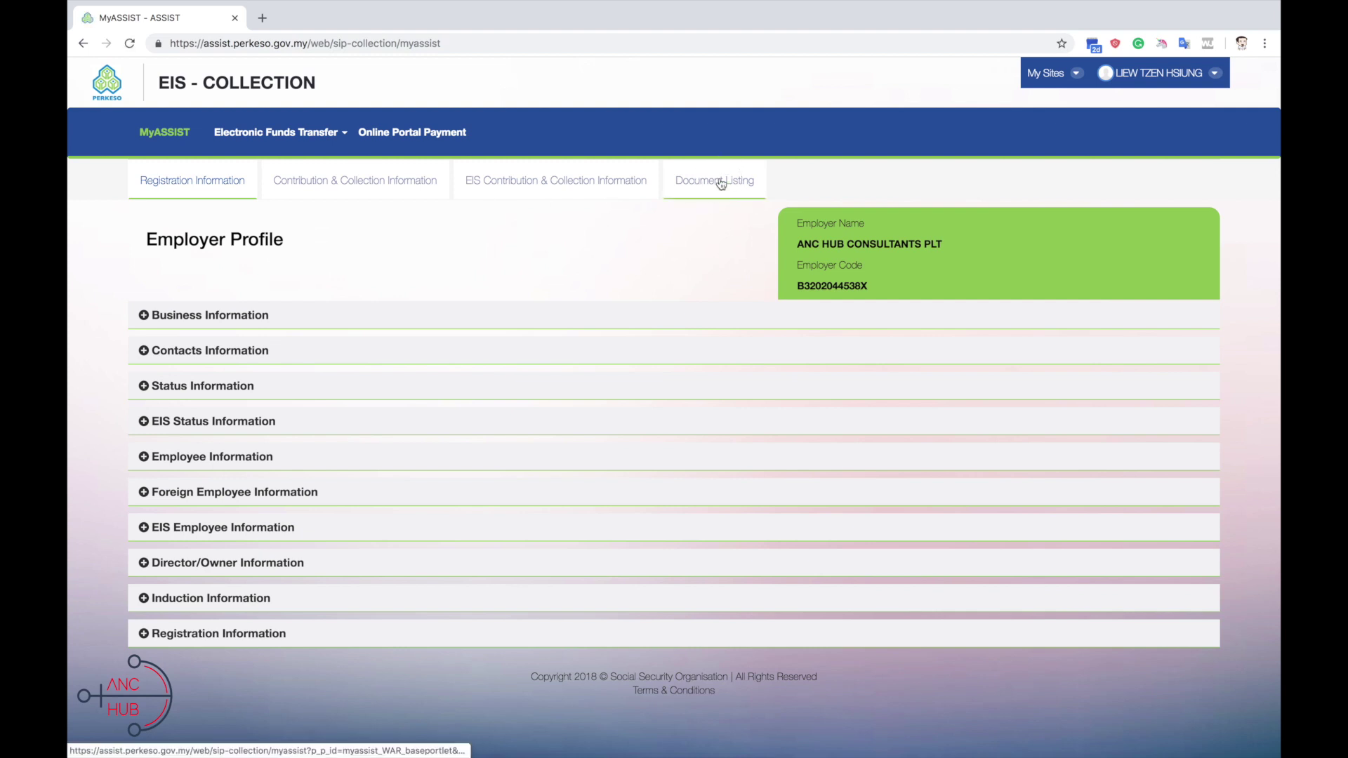
pyautogui.click(721, 183)
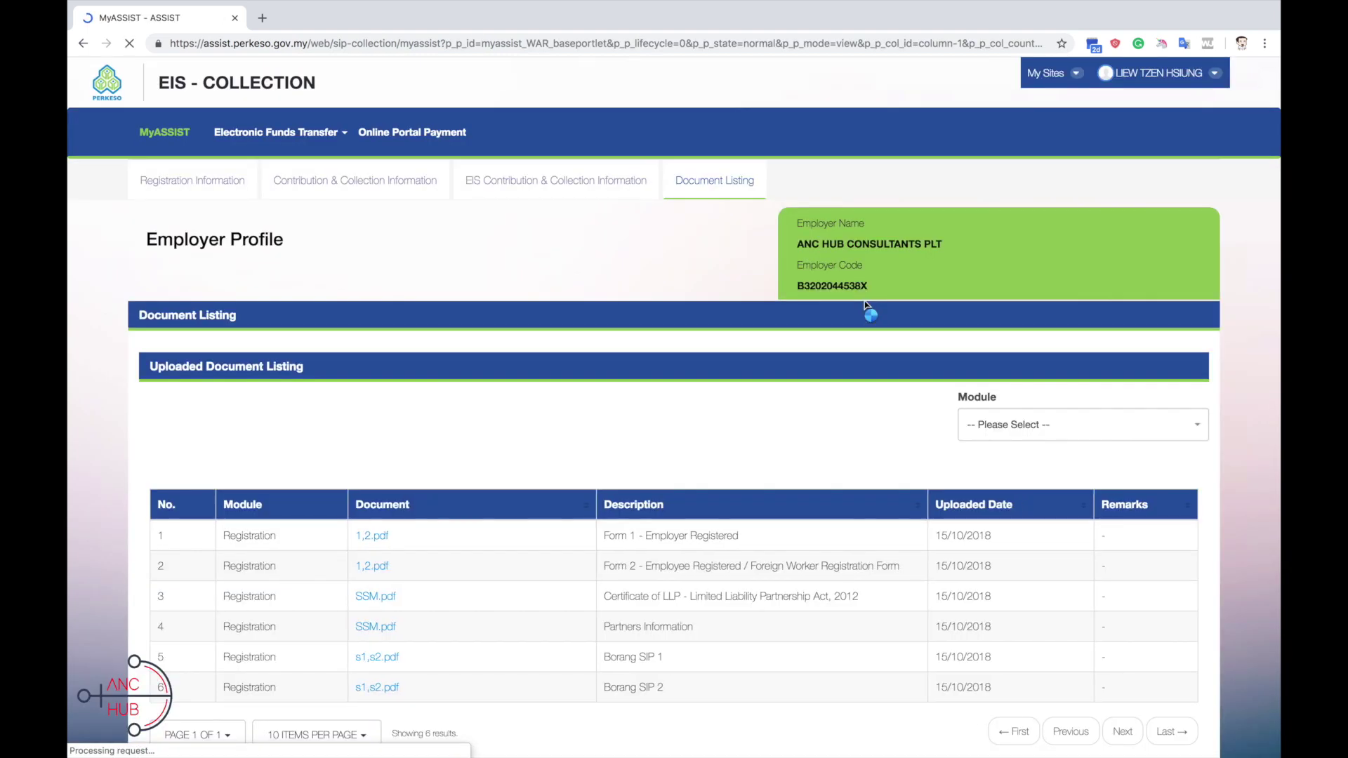
pyautogui.scroll(-1, 865, 303)
pyautogui.scroll(-3, 865, 303)
pyautogui.scroll(-3, 865, 303)
pyautogui.scroll(-5, 865, 303)
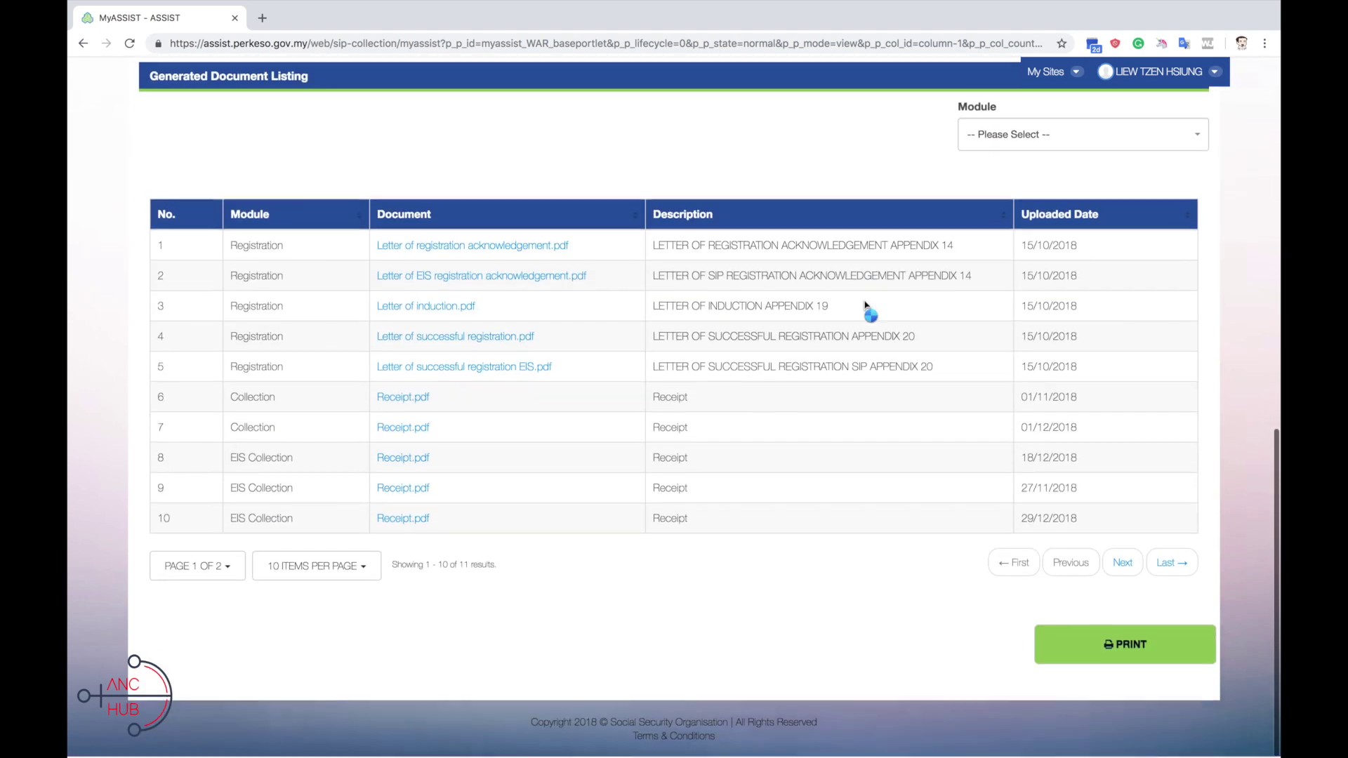
pyautogui.scroll(4, 865, 303)
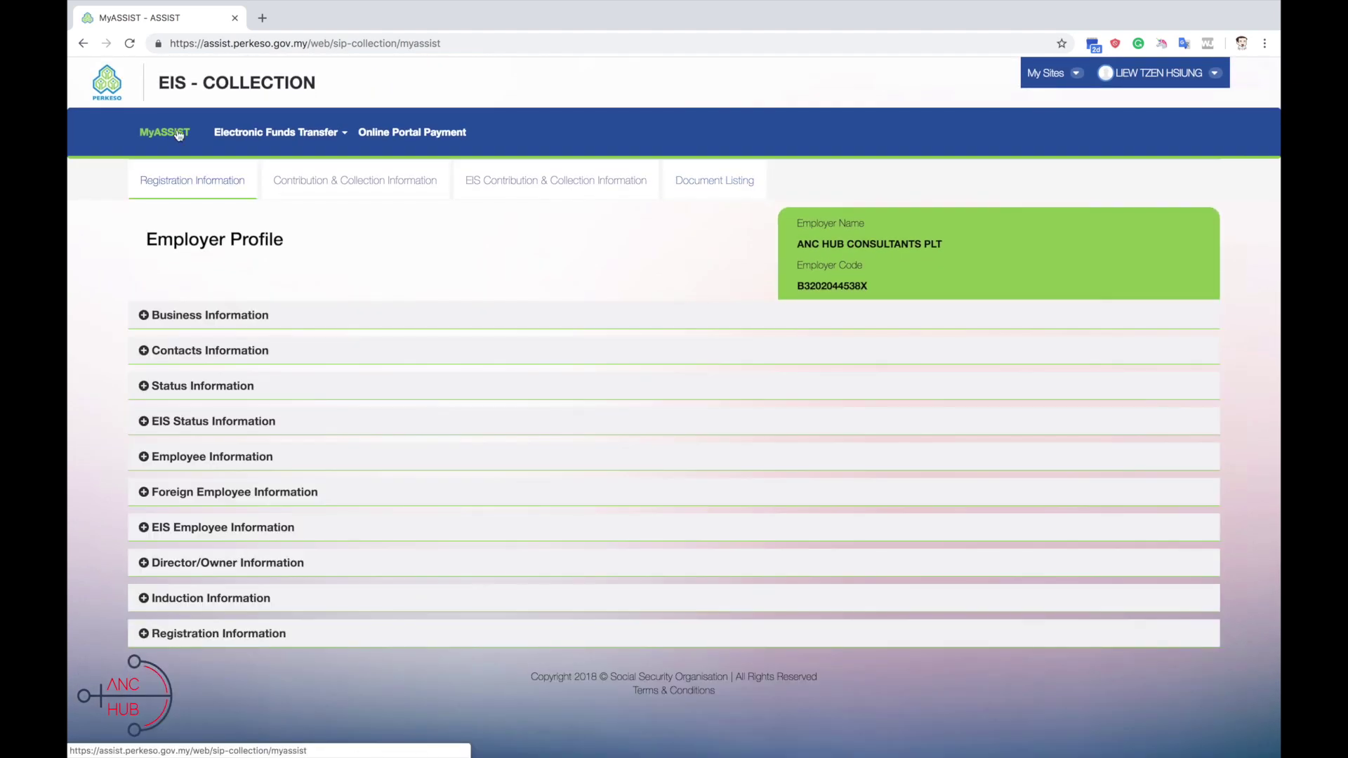